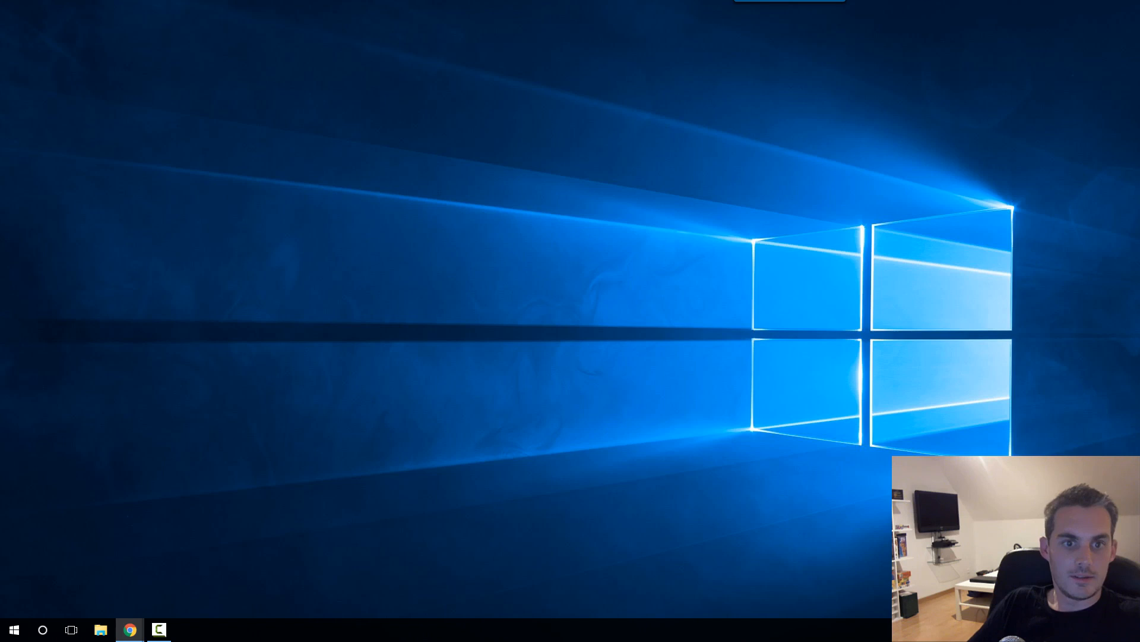
Step: Search Google for Ntlite in Chrome and open the NTLite download page from the results
left_click(130, 629)
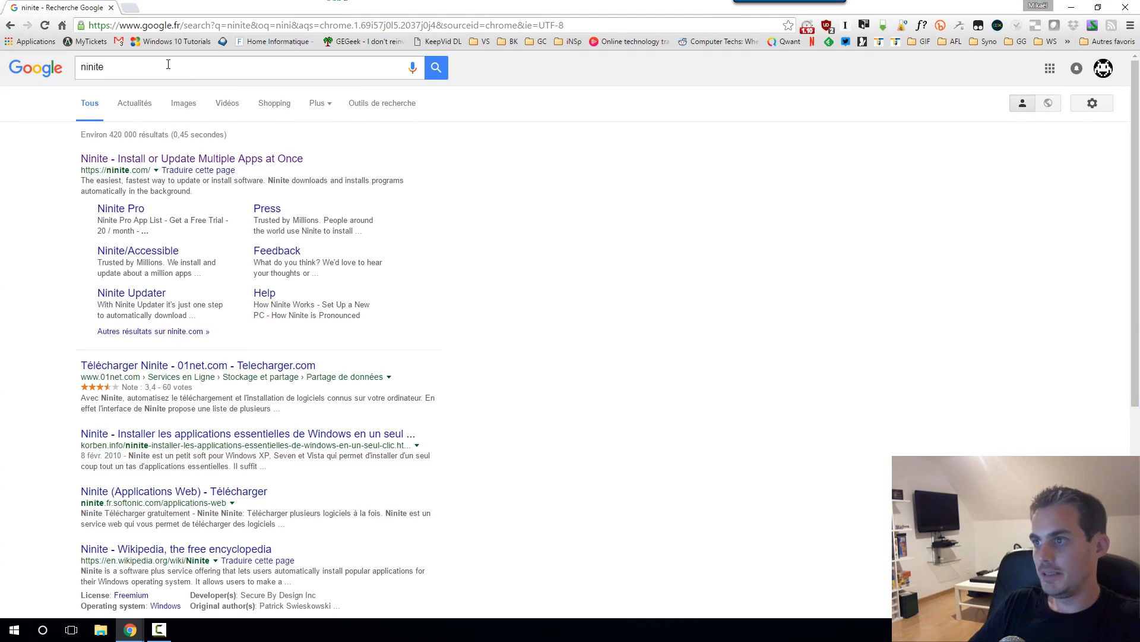
left_click(168, 64)
key("ctrl+a")
type("N")
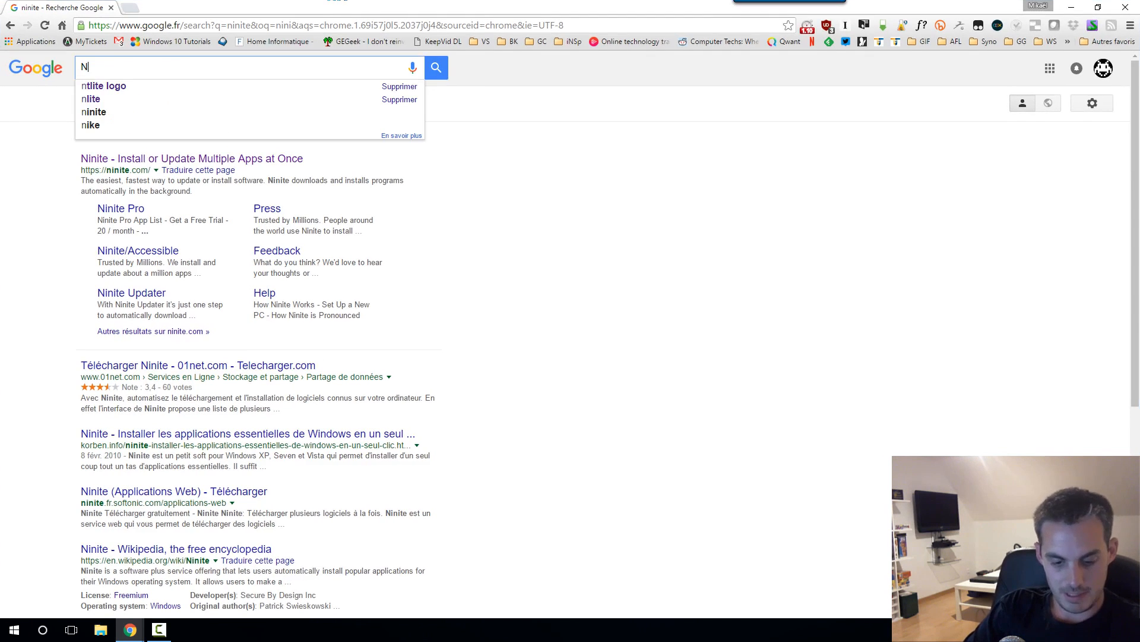
type("lite")
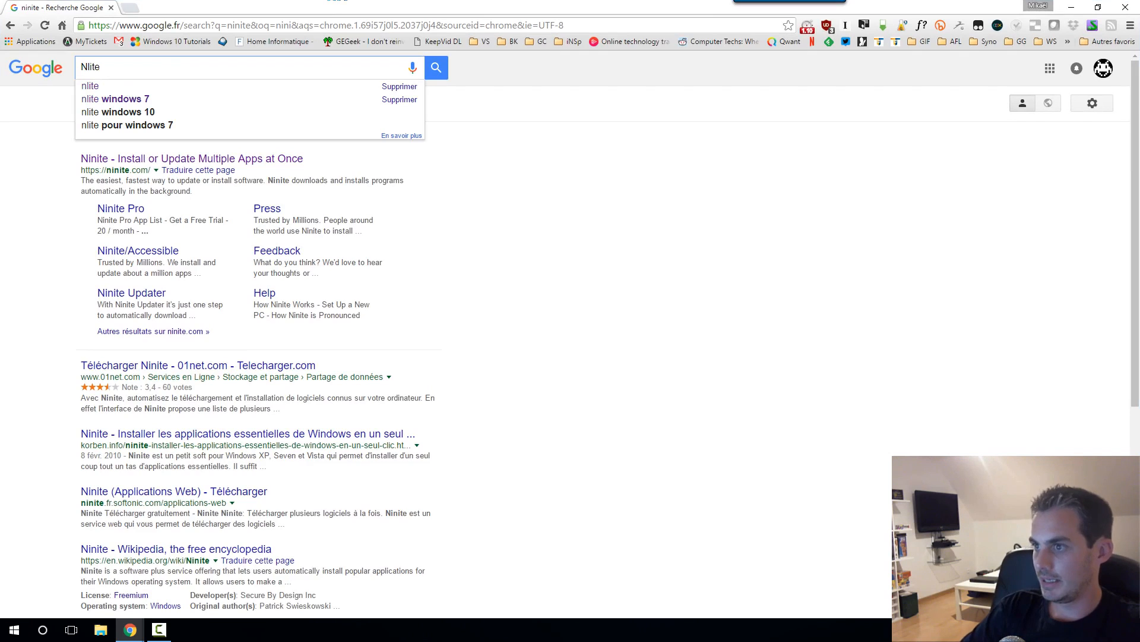
type("t")
key("Return")
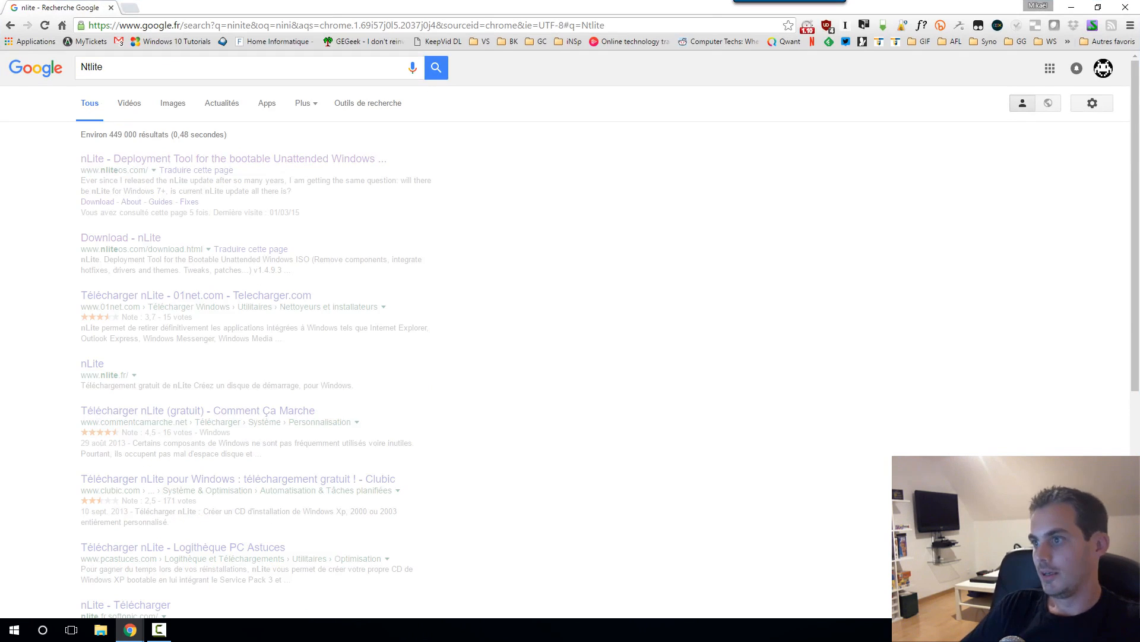
left_click(150, 165)
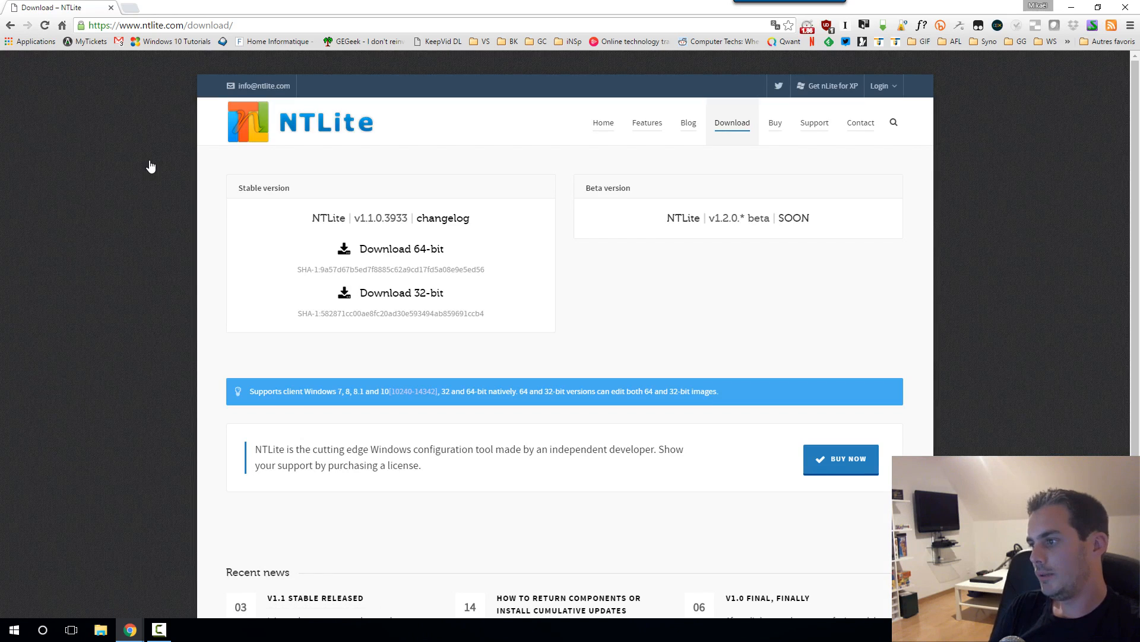
scroll(361, 221, "down", 3)
scroll(605, 300, "up", 3)
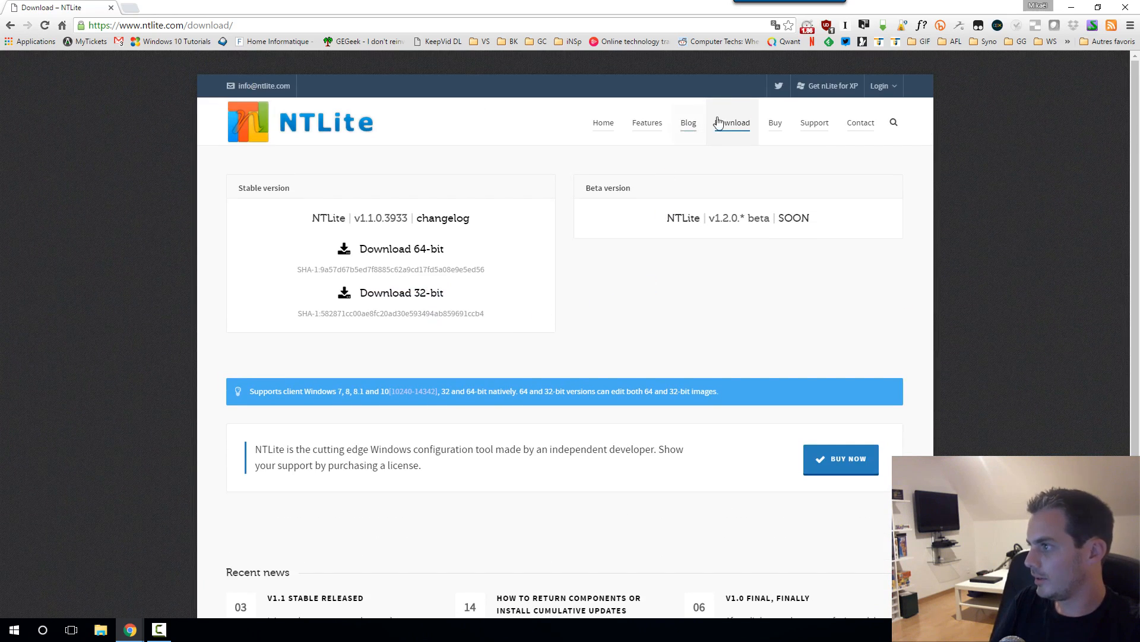
Step: Open NTLite's shop page and compare the features of the Free edition with the paid licences
left_click(777, 123)
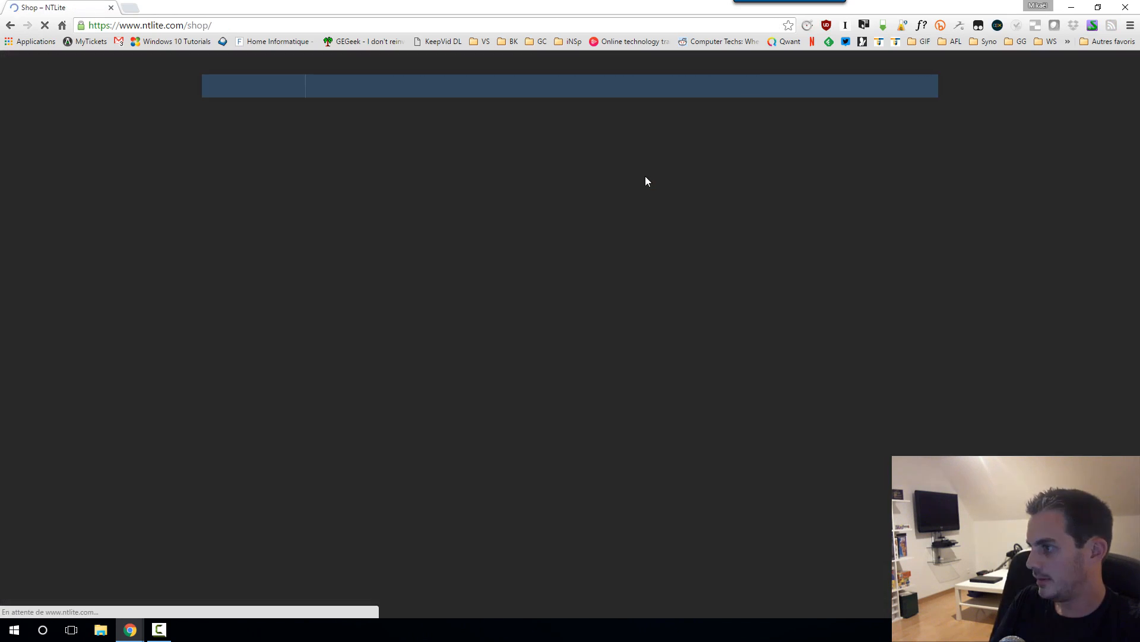
scroll(383, 302, "down", 2)
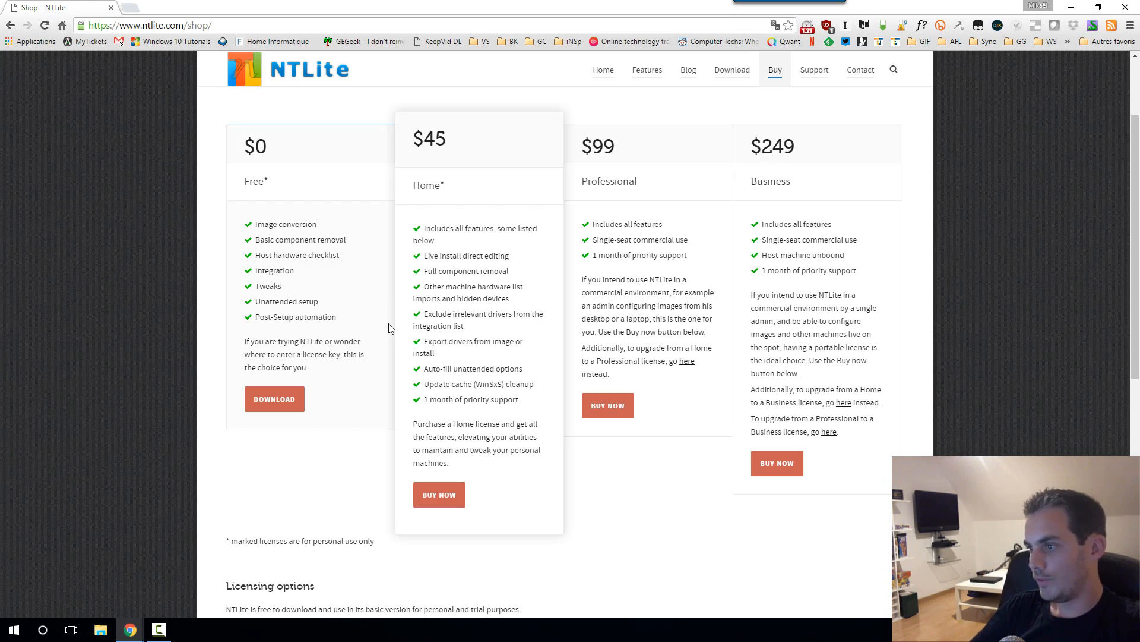
left_click_drag(296, 271, 248, 275)
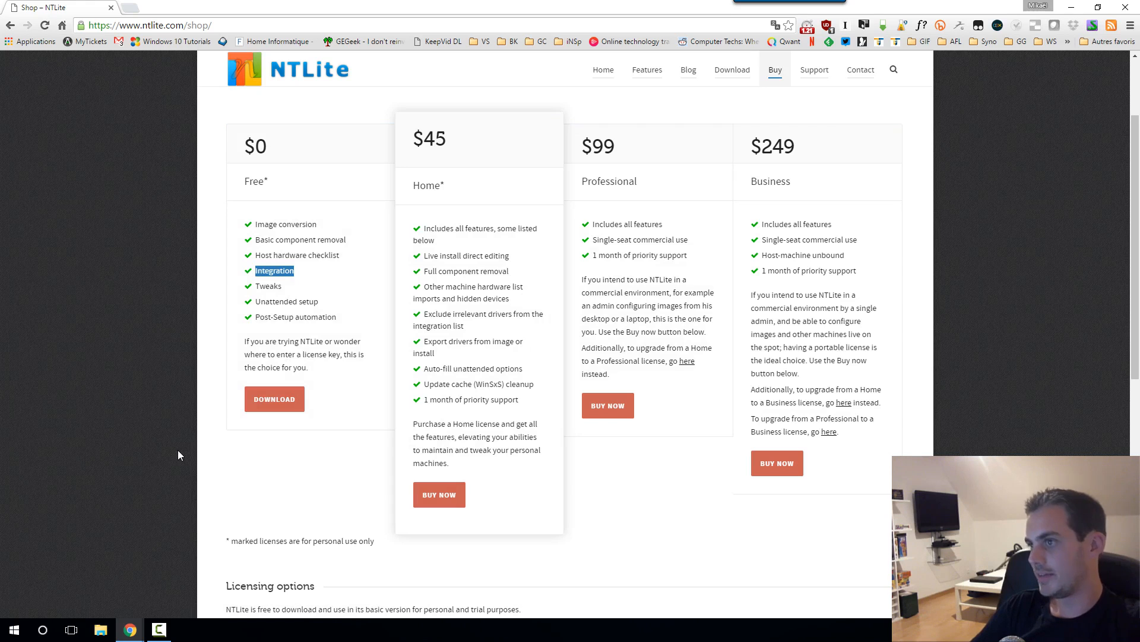
left_click(65, 467)
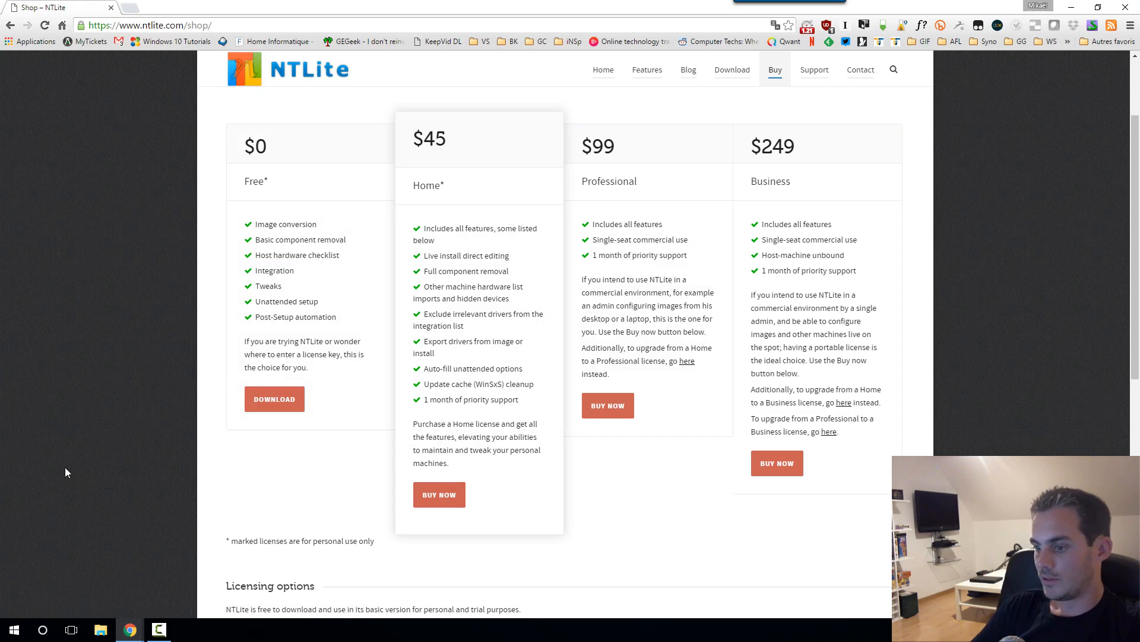
Step: Launch NTLite, reposition its window and show the available source types for adding a Windows image
left_click(14, 630)
left_click(56, 398)
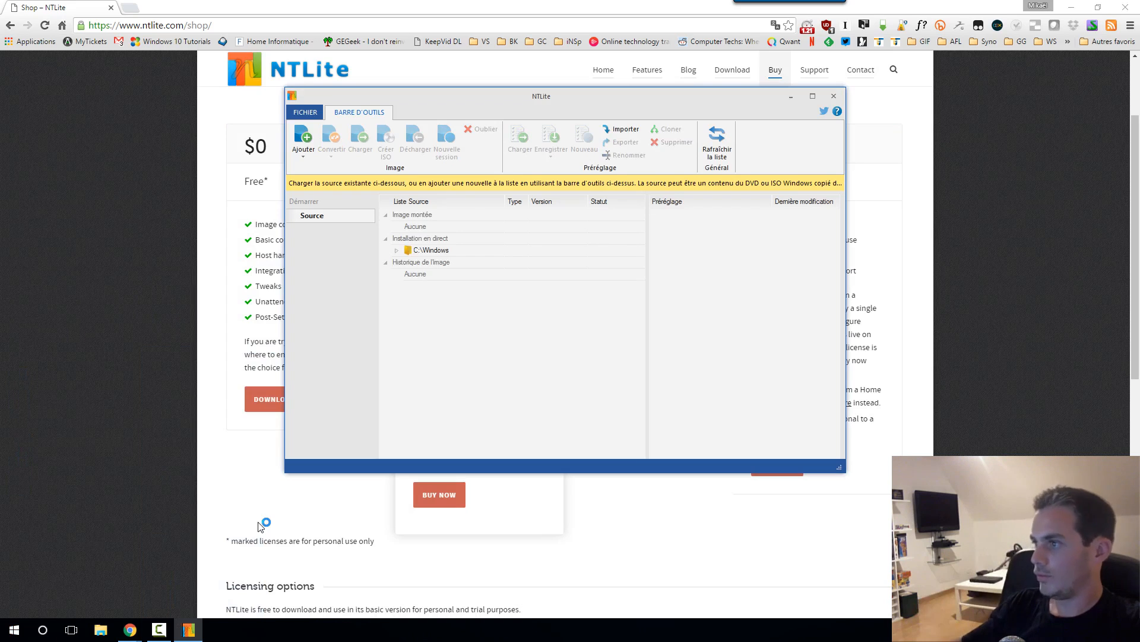
left_click_drag(547, 104, 417, 126)
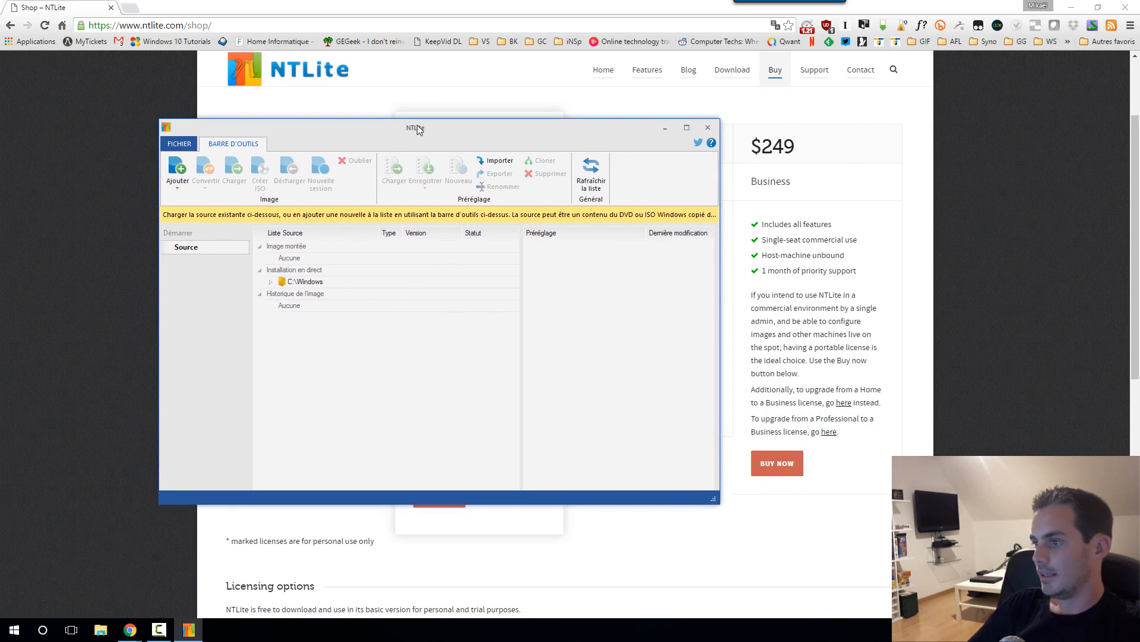
left_click(176, 191)
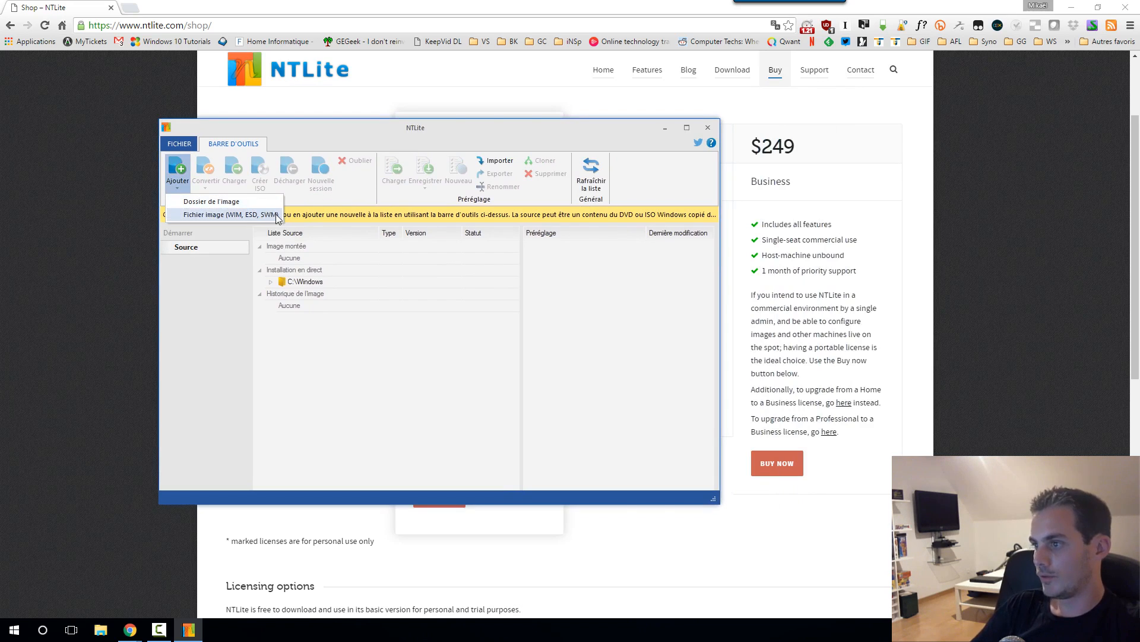
left_click(240, 217)
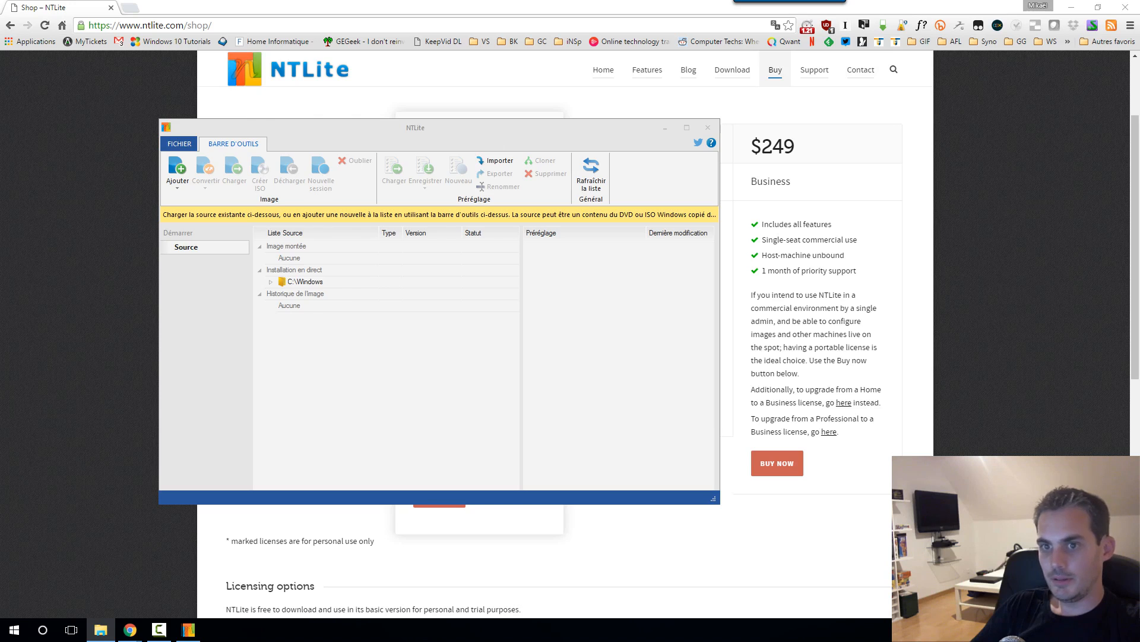
Step: In File Explorer, go to the ISO folder on LAB (E:) and delete the extracted Windows 7 and Windows 10 folders
left_click_drag(562, 218, 866, 188)
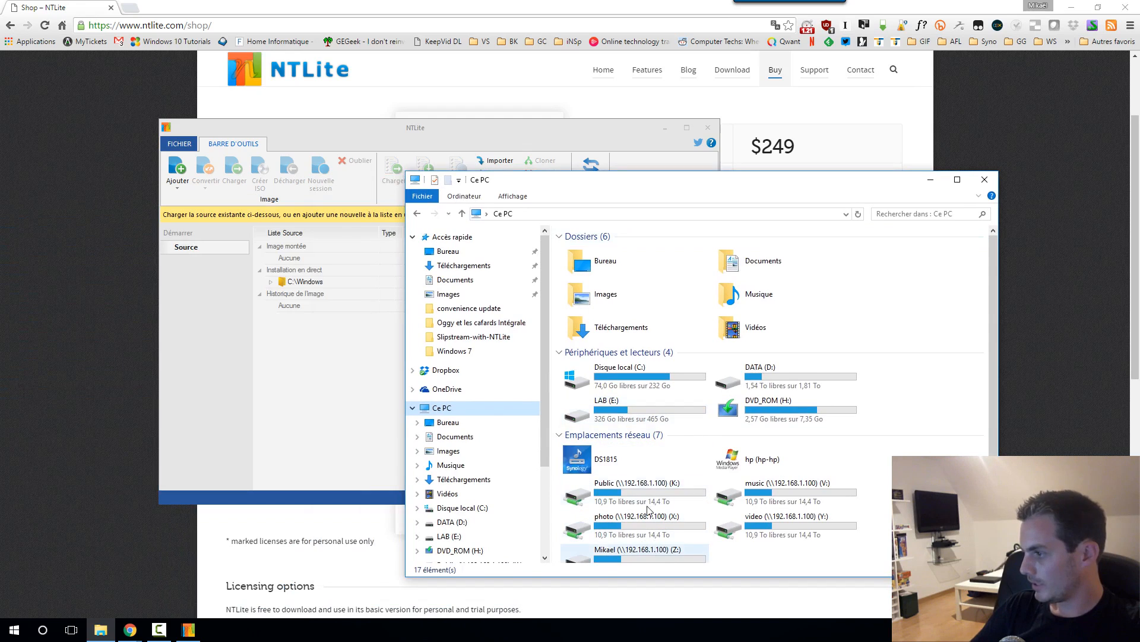
double_click(623, 402)
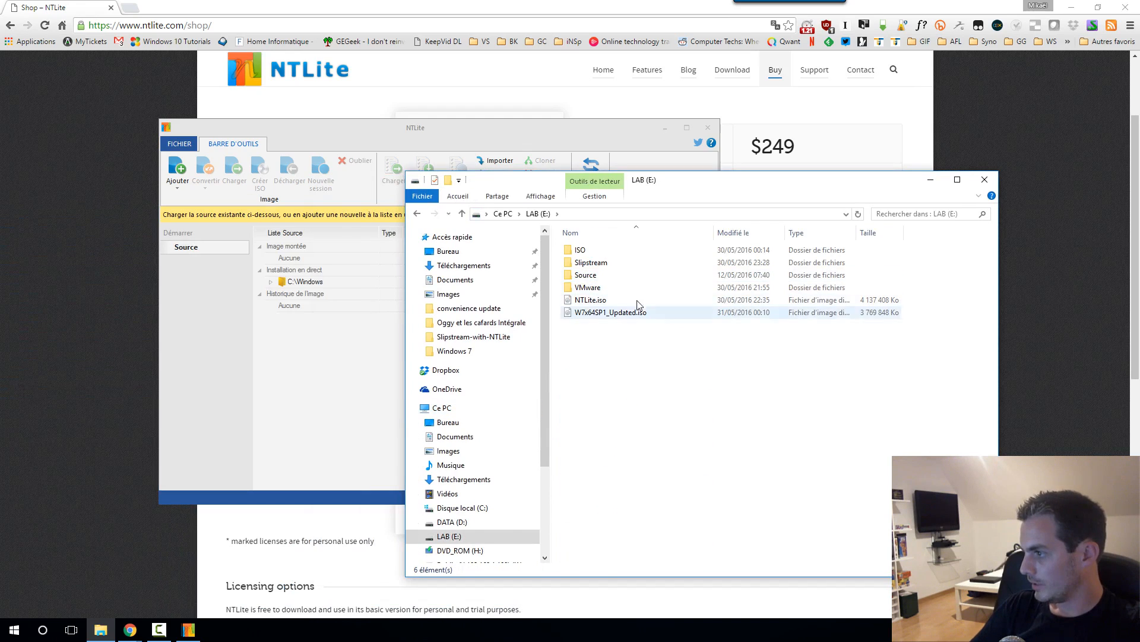
double_click(619, 250)
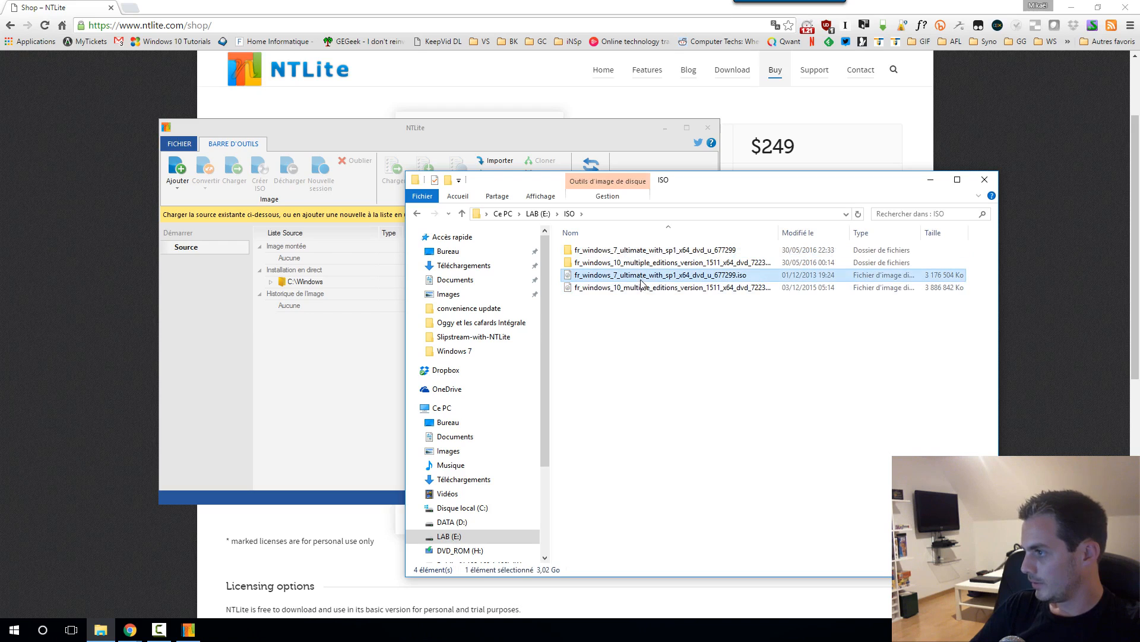
left_click(628, 264)
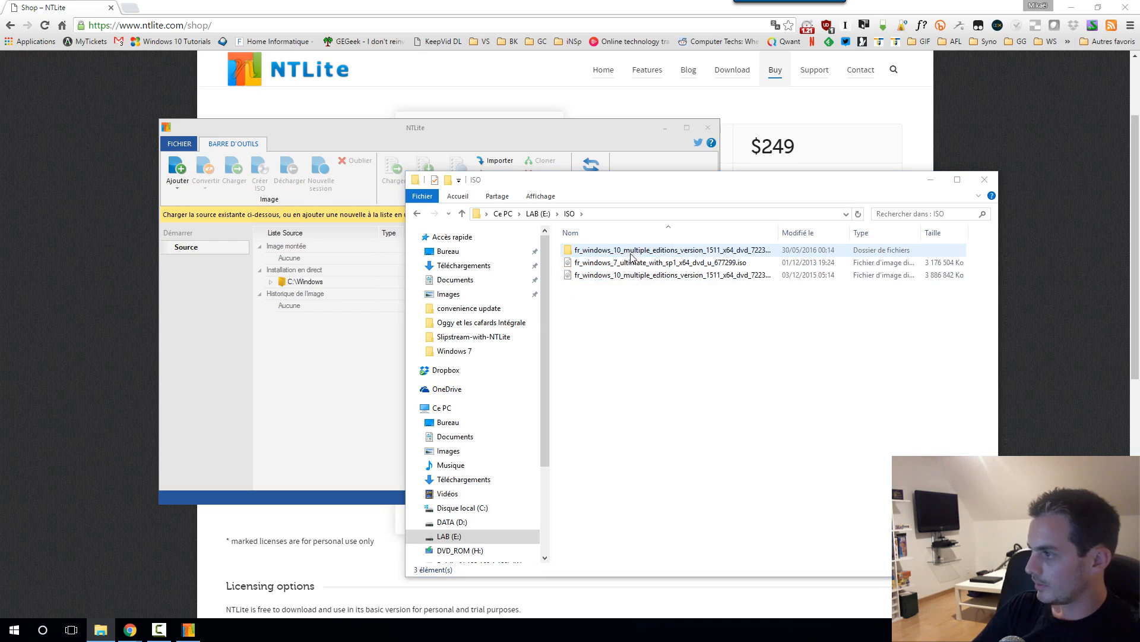
left_click(630, 252)
key("Delete")
Step: Extract fr_windows_7_ultimate_with_sp1_x64_dvd_u_677299.iso into a folder of the same name with WinRAR
left_click(644, 253)
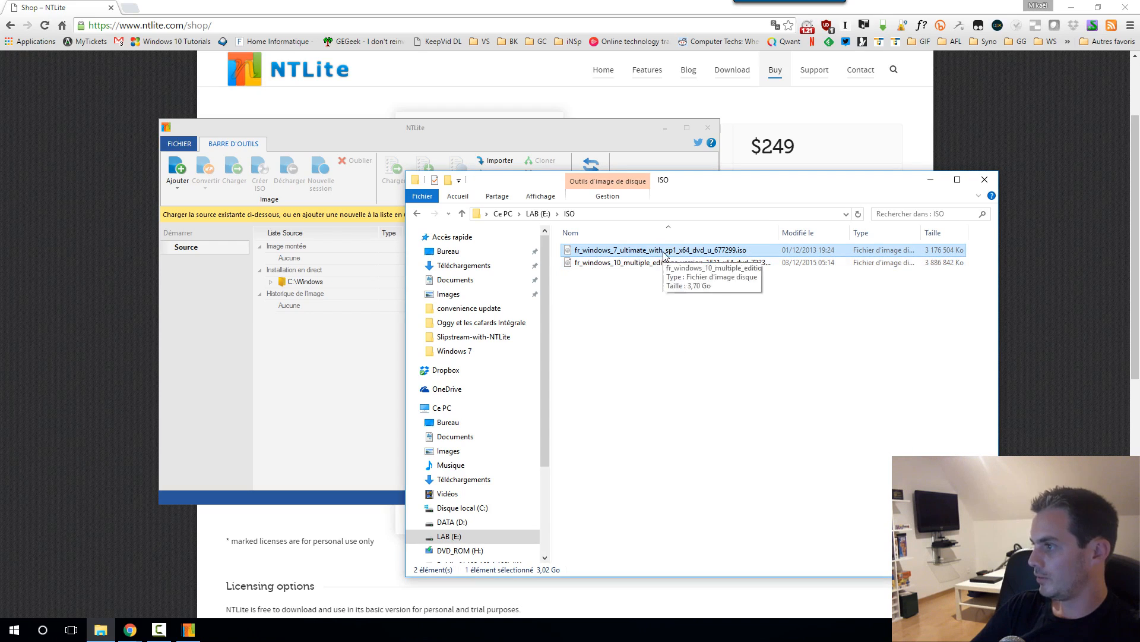
right_click(664, 254)
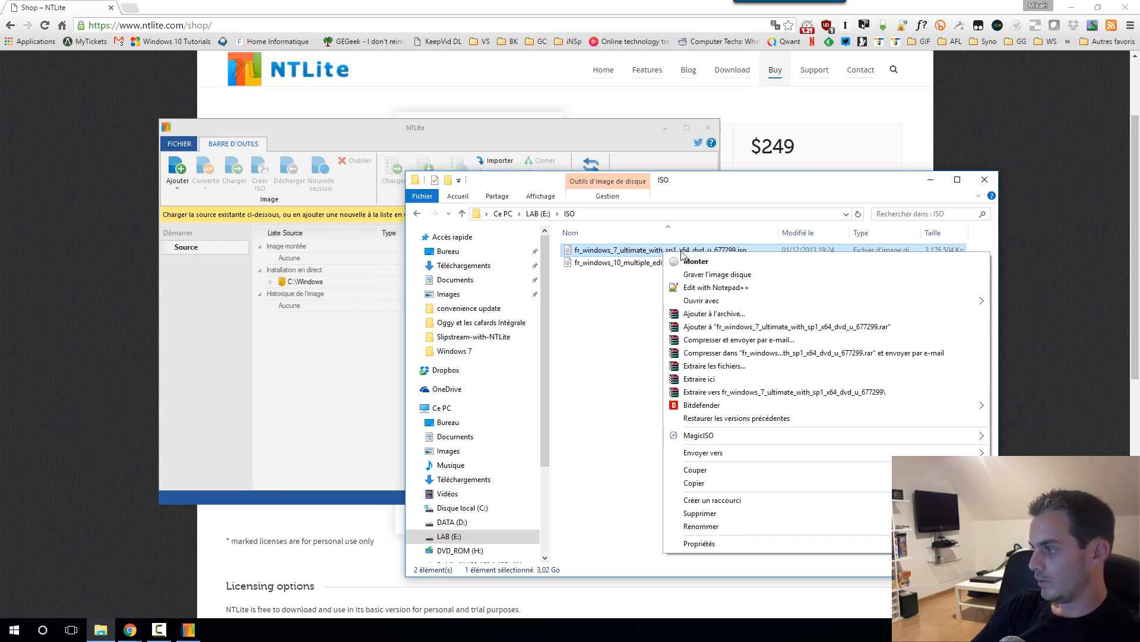
mouse_move(747, 409)
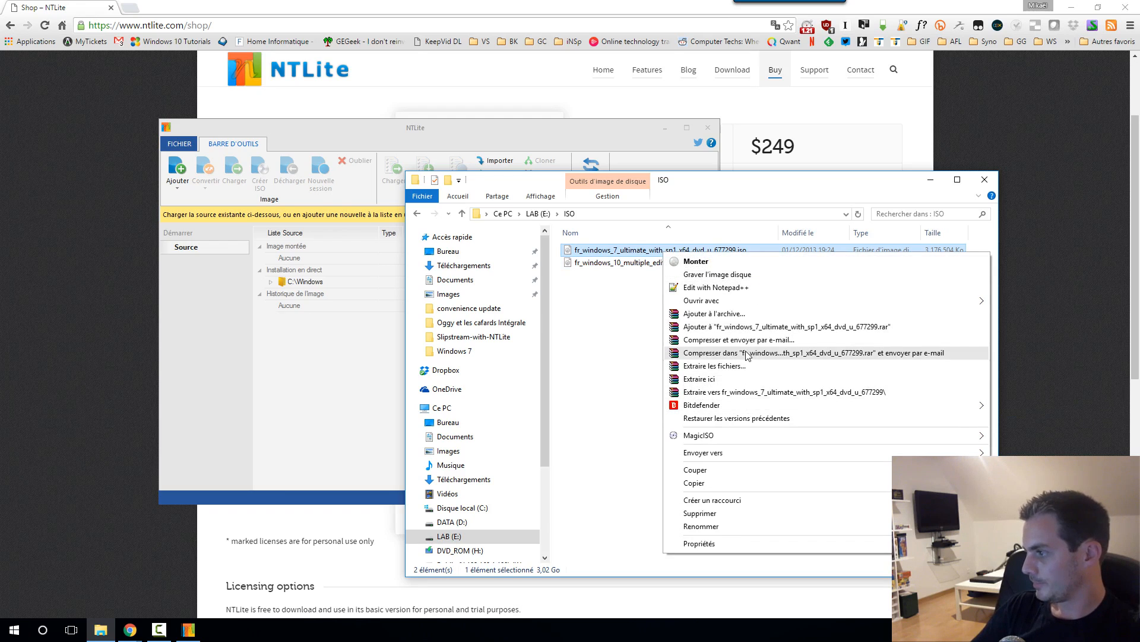
left_click(737, 394)
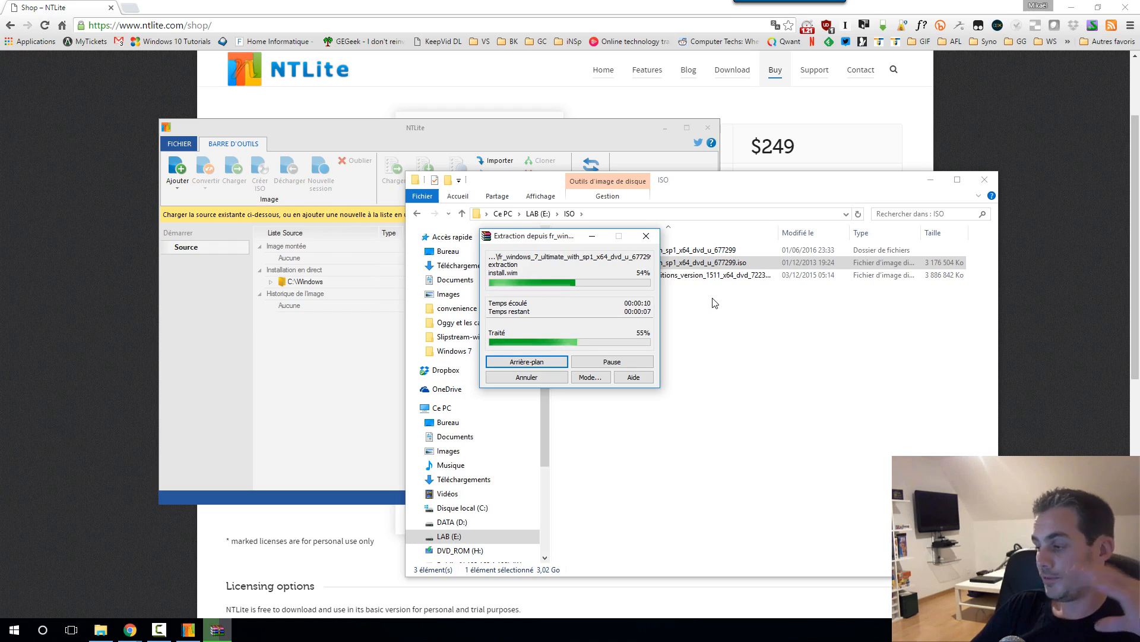
Step: View all the installation files on DVD_ROM (H:) and return to the ISO folder
left_click(471, 553)
left_click_drag(689, 383, 612, 241)
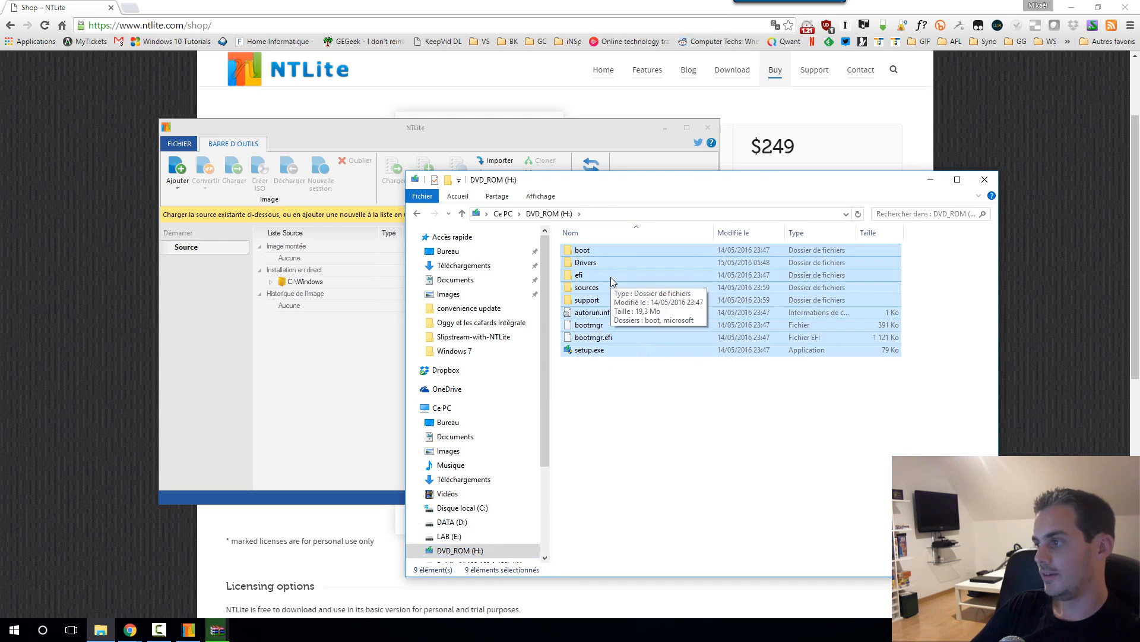
key("alt+Left")
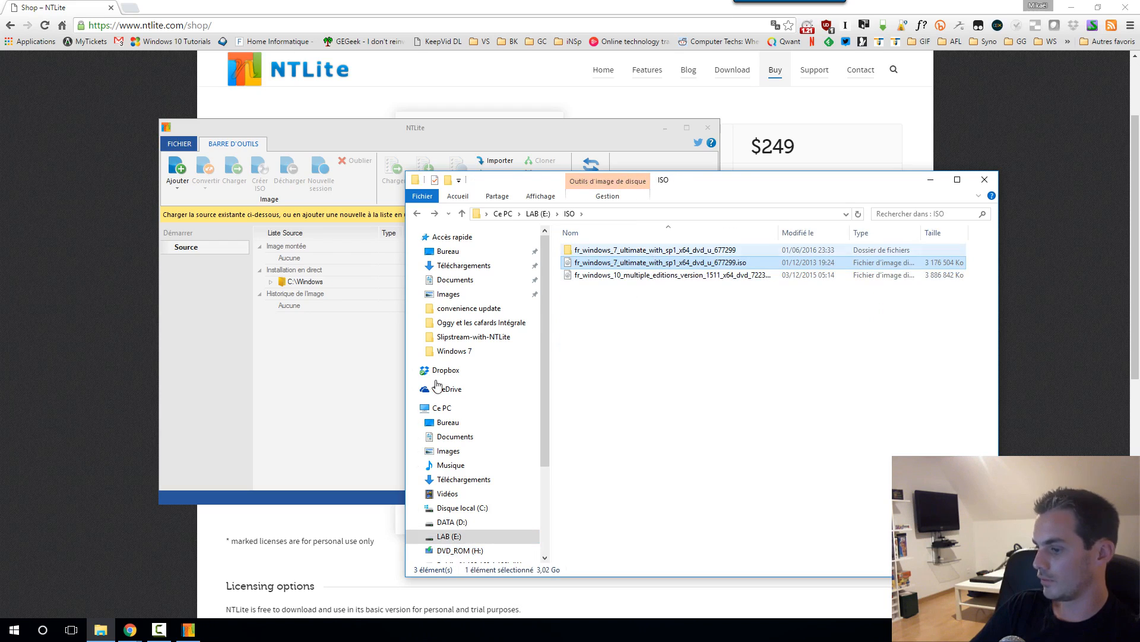
Step: Examine the contents of the extracted Windows 7 folder and minimize File Explorer
left_click(664, 359)
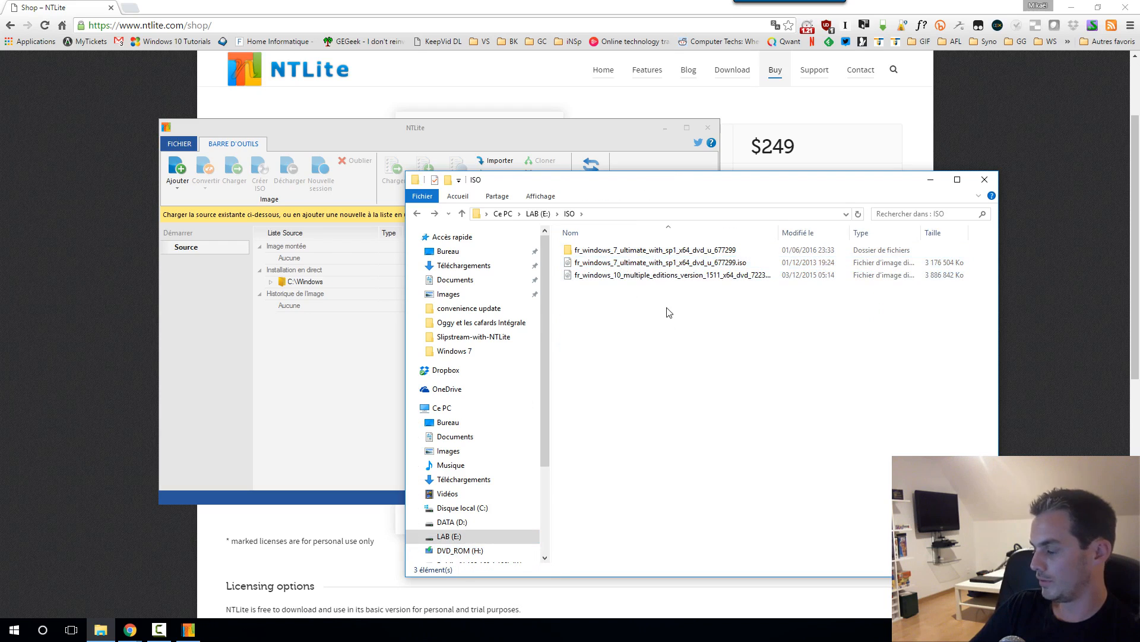
double_click(618, 250)
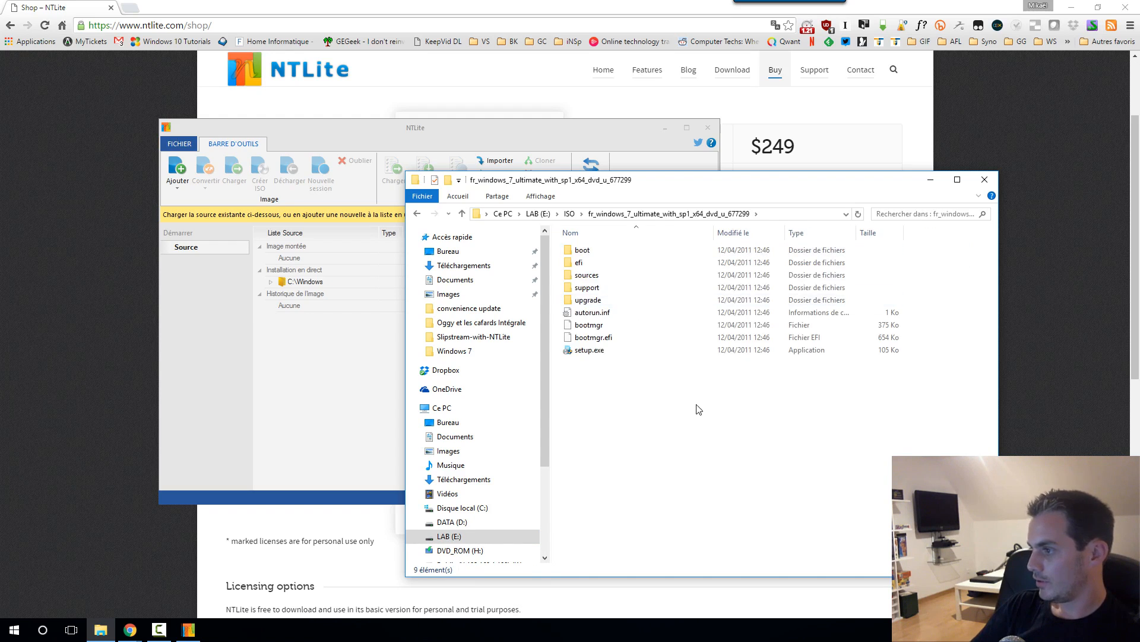
key("ctrl+a")
left_click(642, 439)
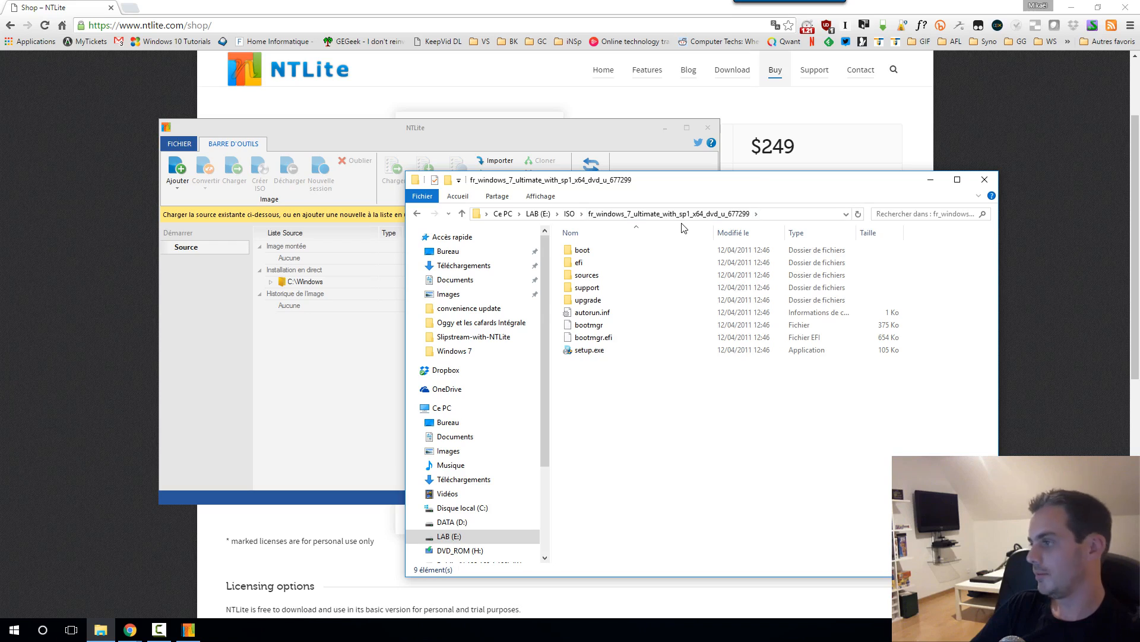
left_click(931, 180)
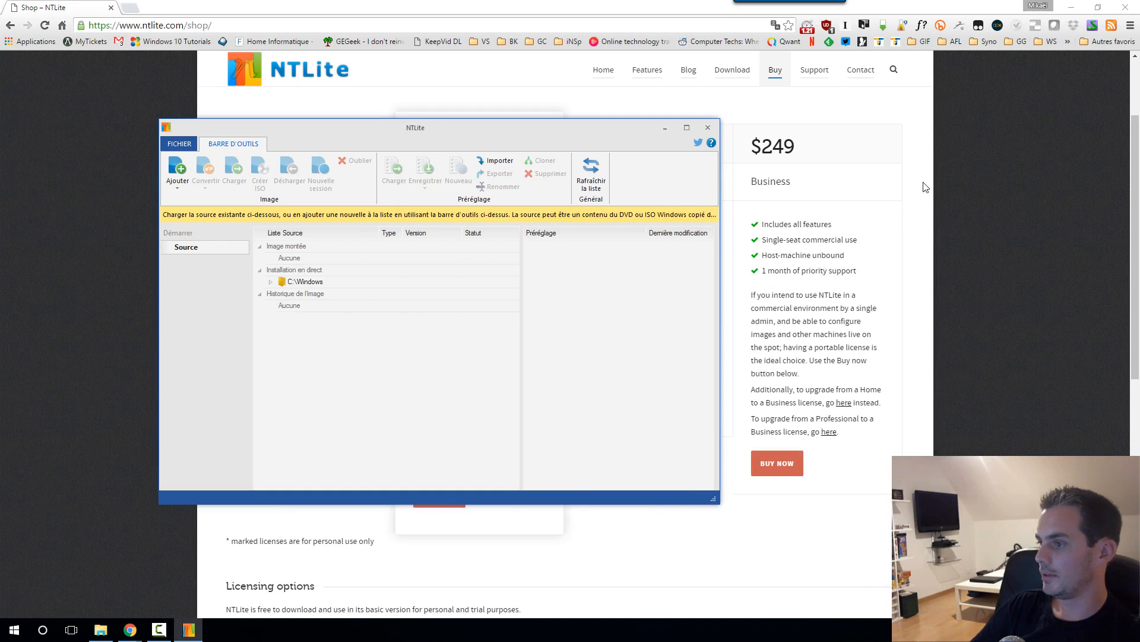
Step: Start adding an image folder in NTLite and browse to fr_windows_7_ultimate_with_sp1_x64_dvd_u_677299 in the ISO folder on LAB (E:)
left_click(179, 175)
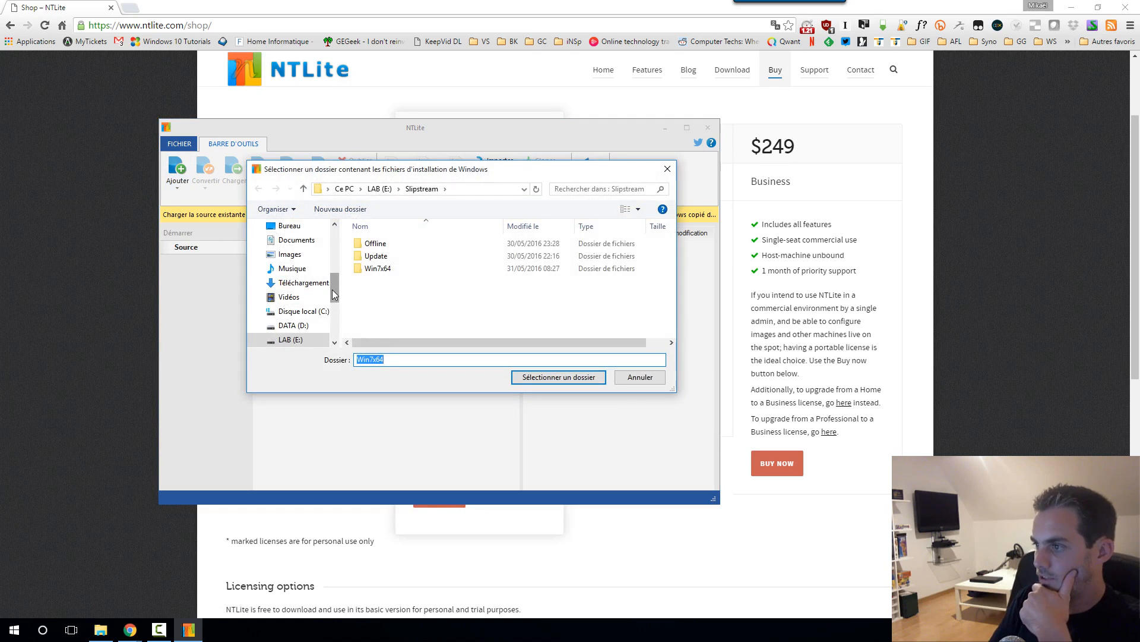
left_click(290, 339)
left_click(392, 244)
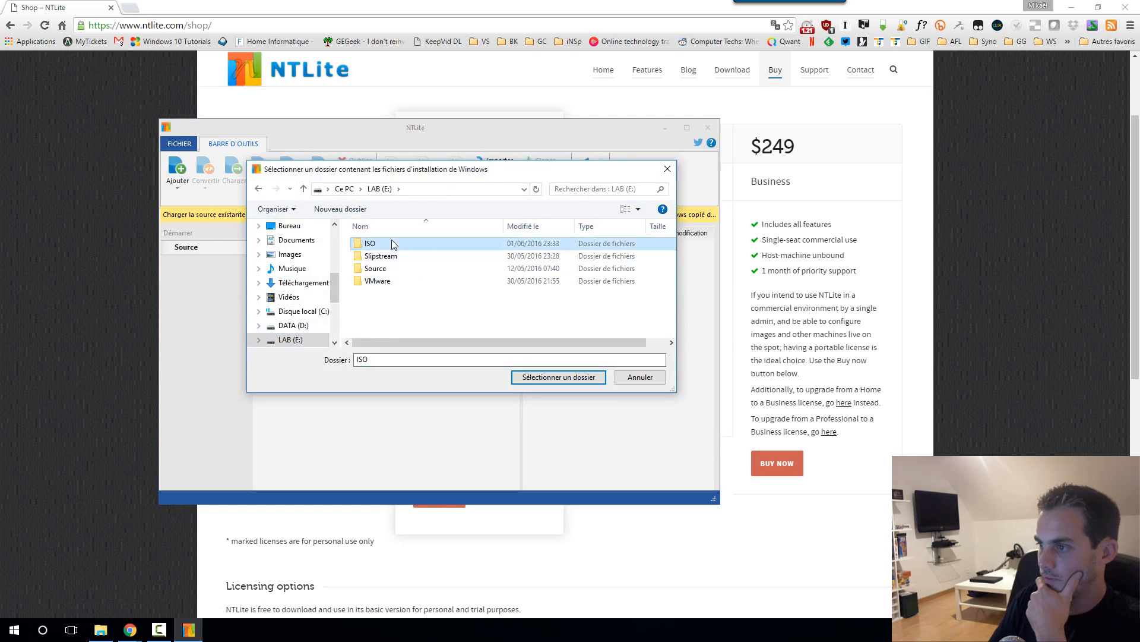
double_click(392, 244)
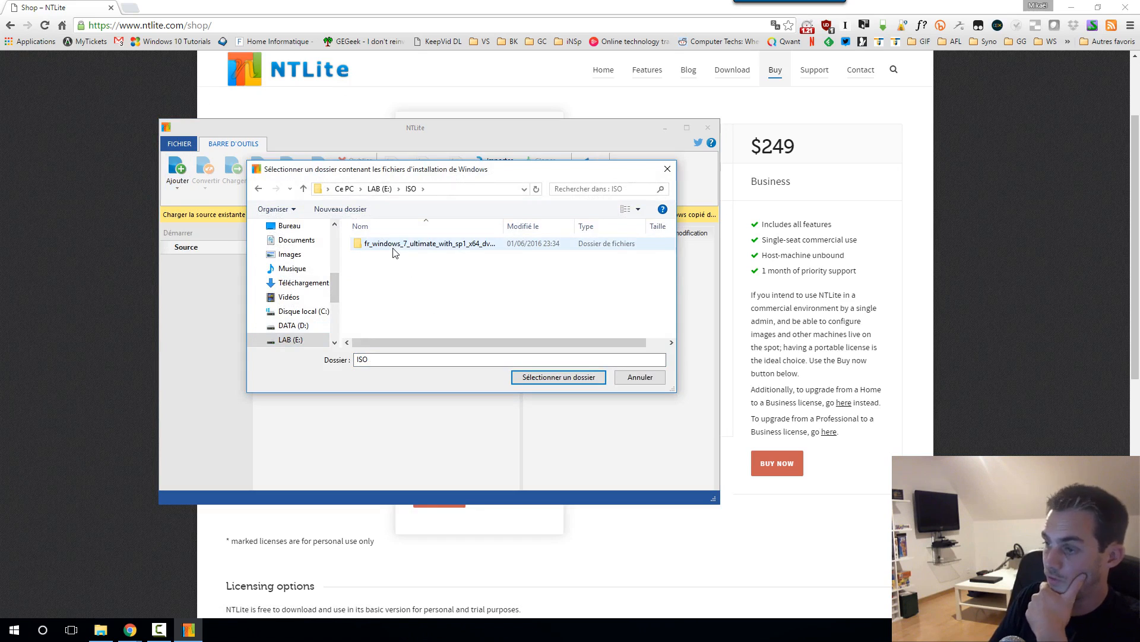
left_click(397, 250)
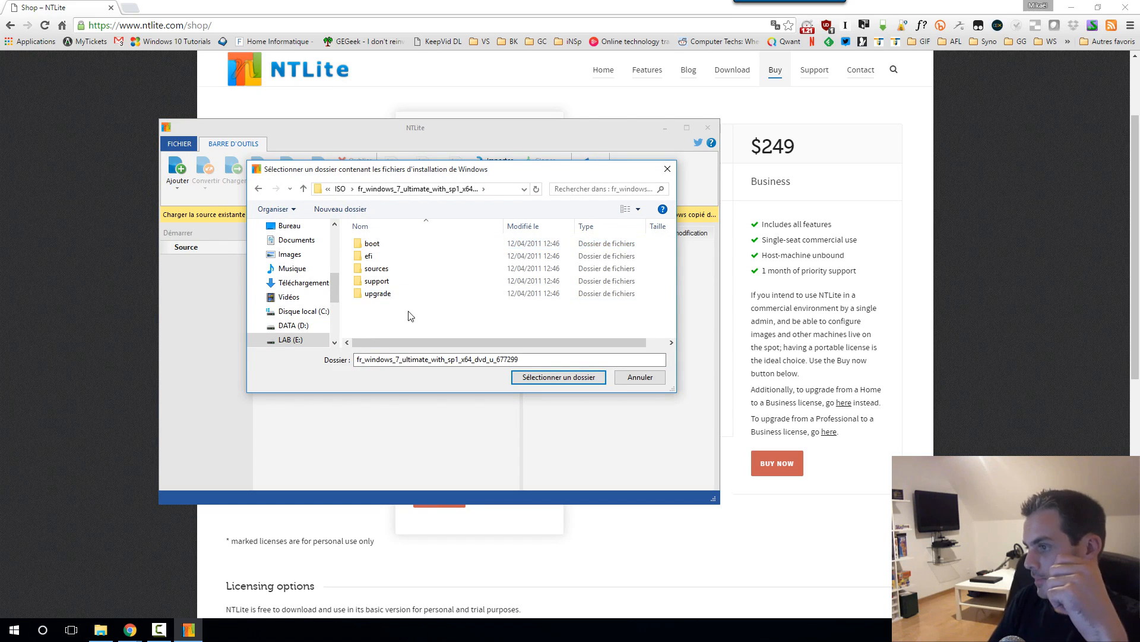
Step: Look inside the sources, support and boot subfolders of the extracted Windows 7 folder and return to the ISO folder
double_click(395, 268)
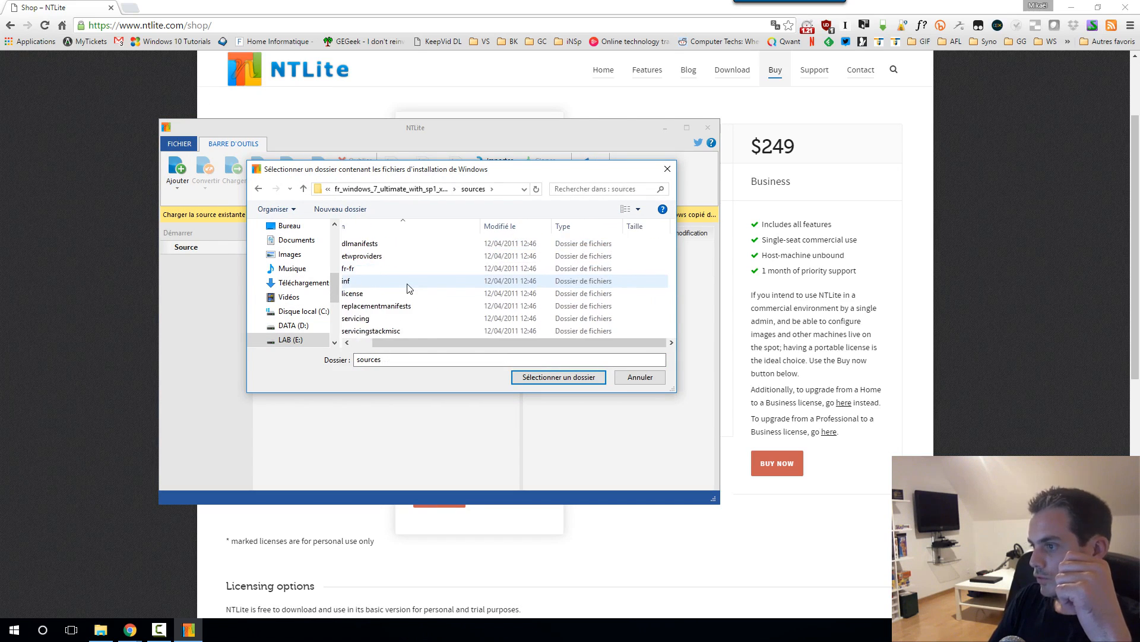
key("BackSpace")
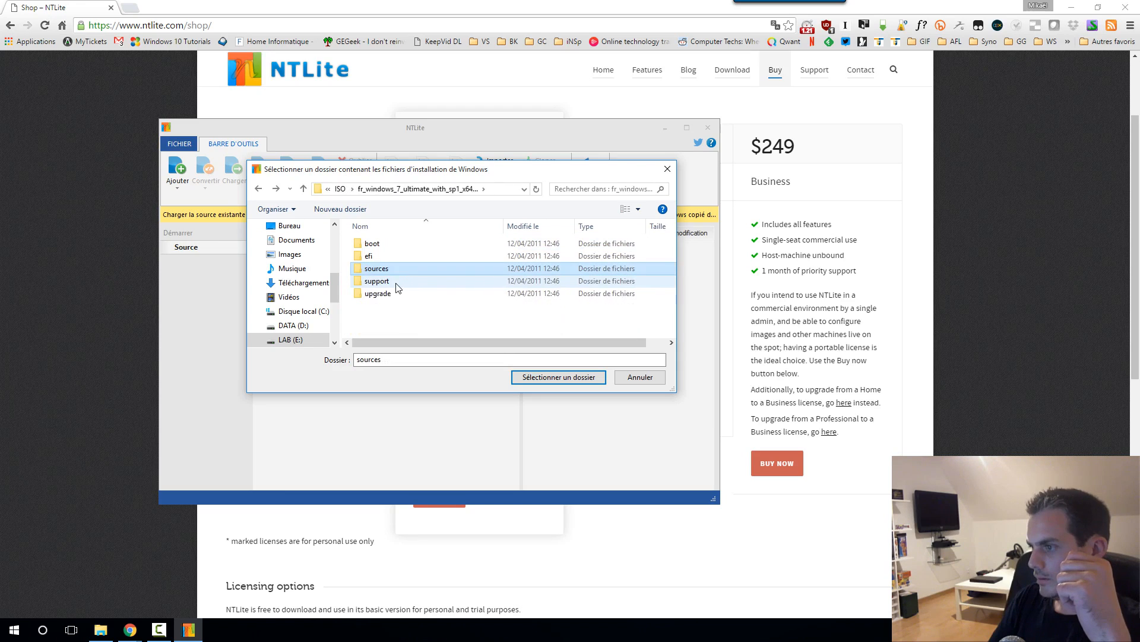
double_click(396, 270)
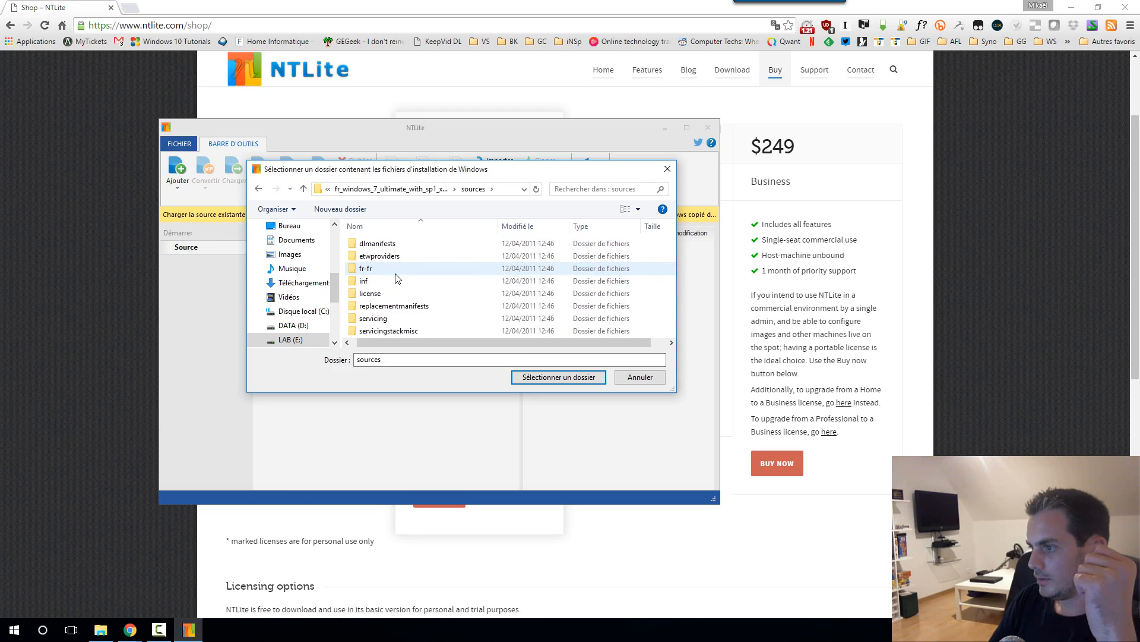
key("BackSpace")
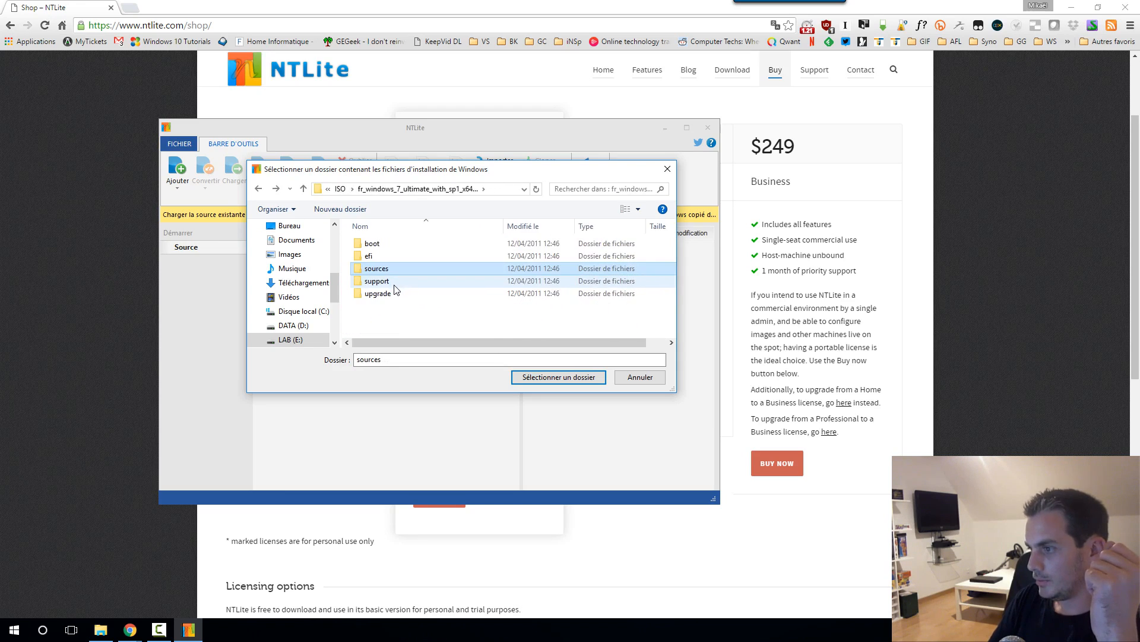
double_click(380, 281)
key("BackSpace")
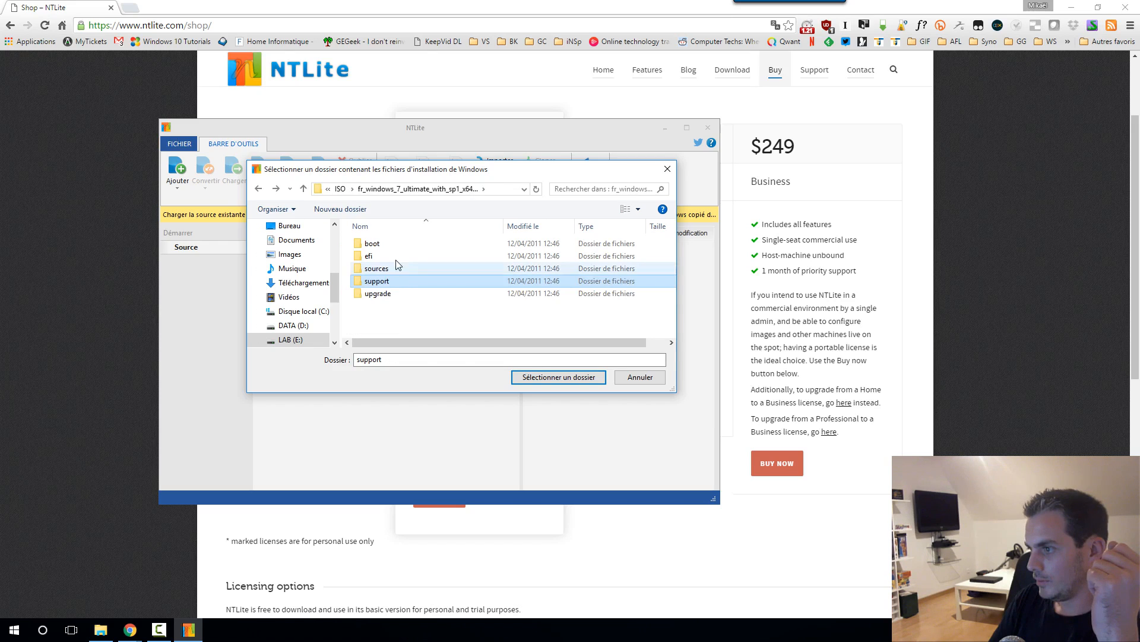
double_click(387, 245)
key("BackSpace")
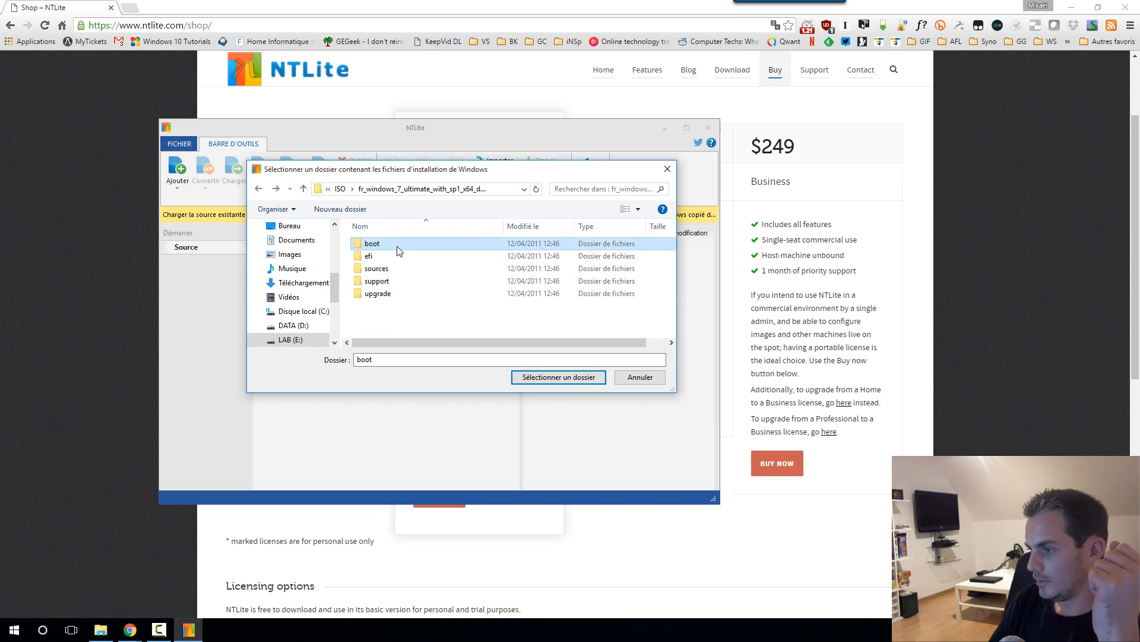
key("BackSpace")
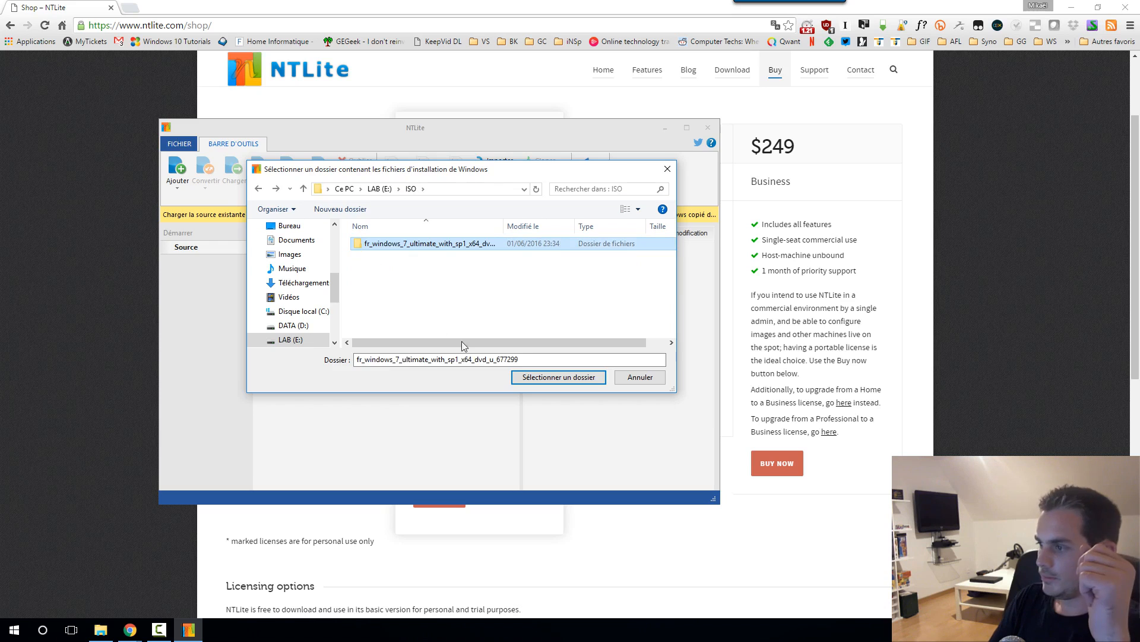
Step: In a new File Explorer window, go to LAB (E:) and open the sources folder of the extracted Windows 7 files
right_click(101, 635)
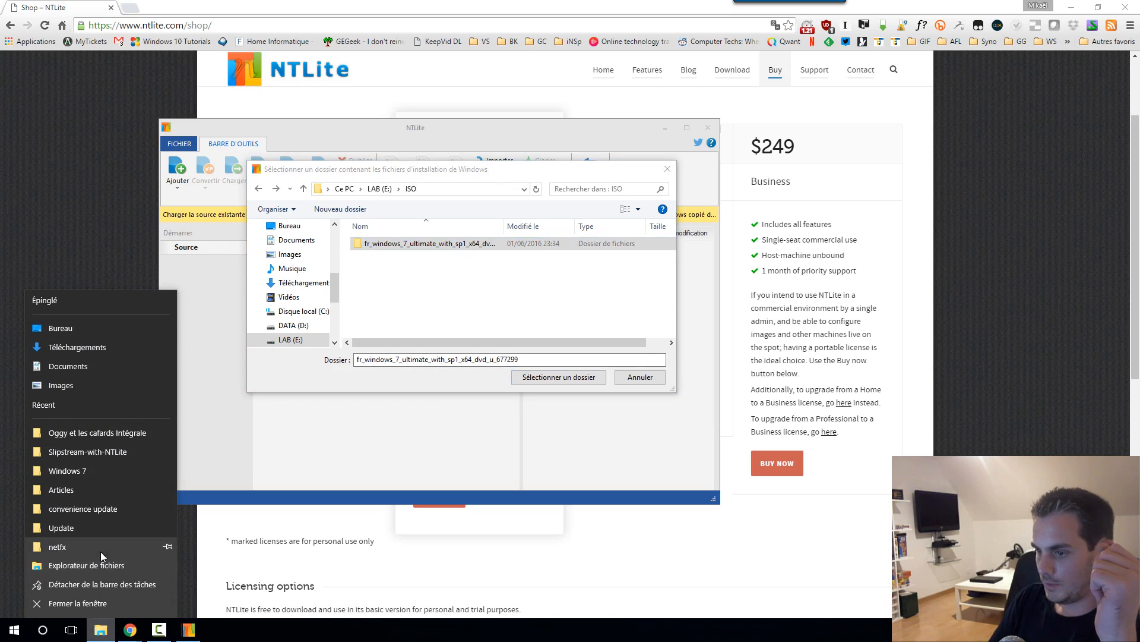
left_click(88, 567)
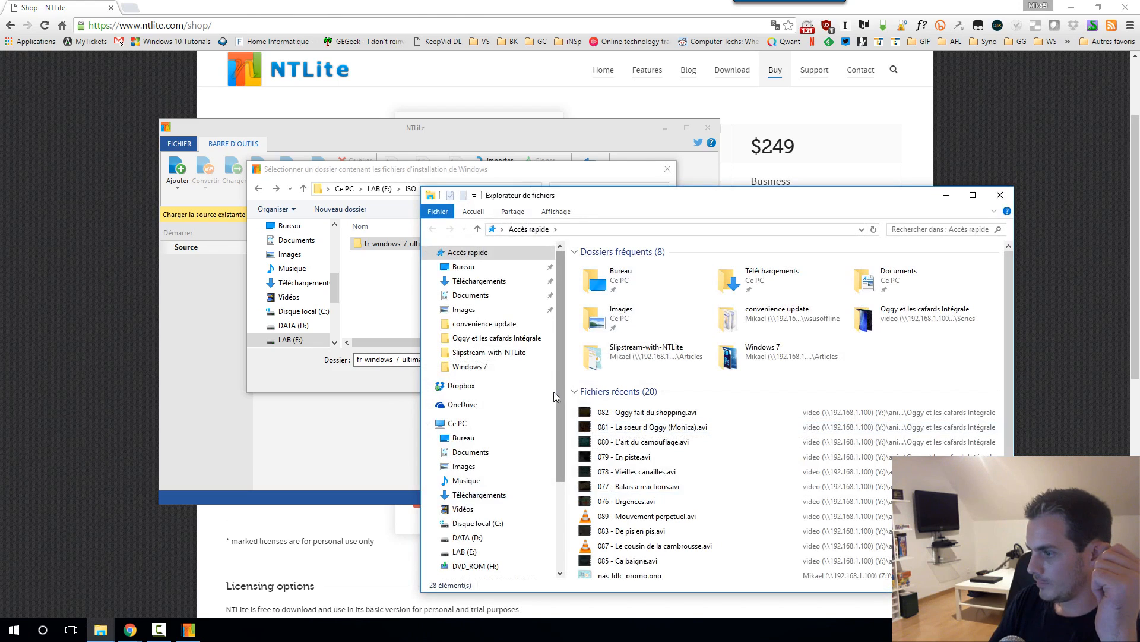
left_click(466, 551)
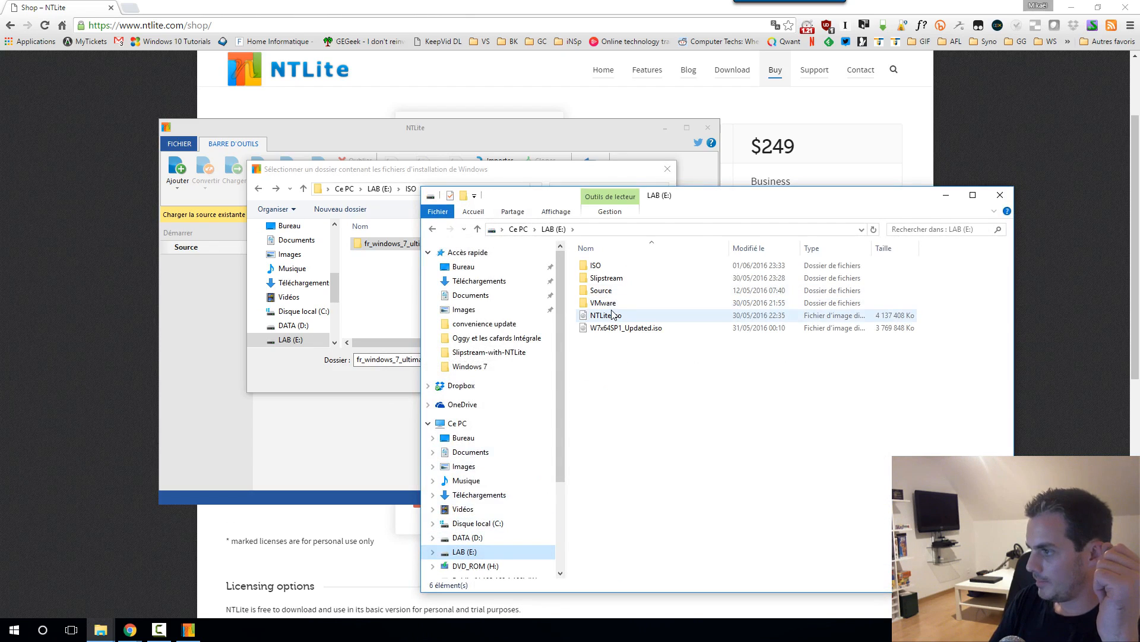
double_click(612, 266)
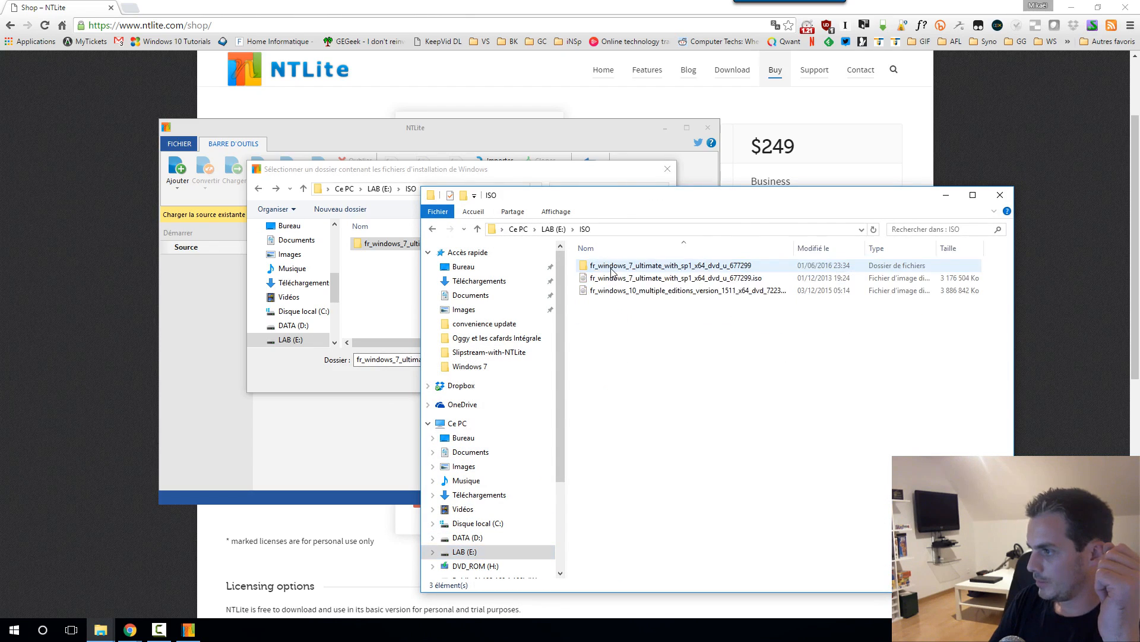
double_click(614, 268)
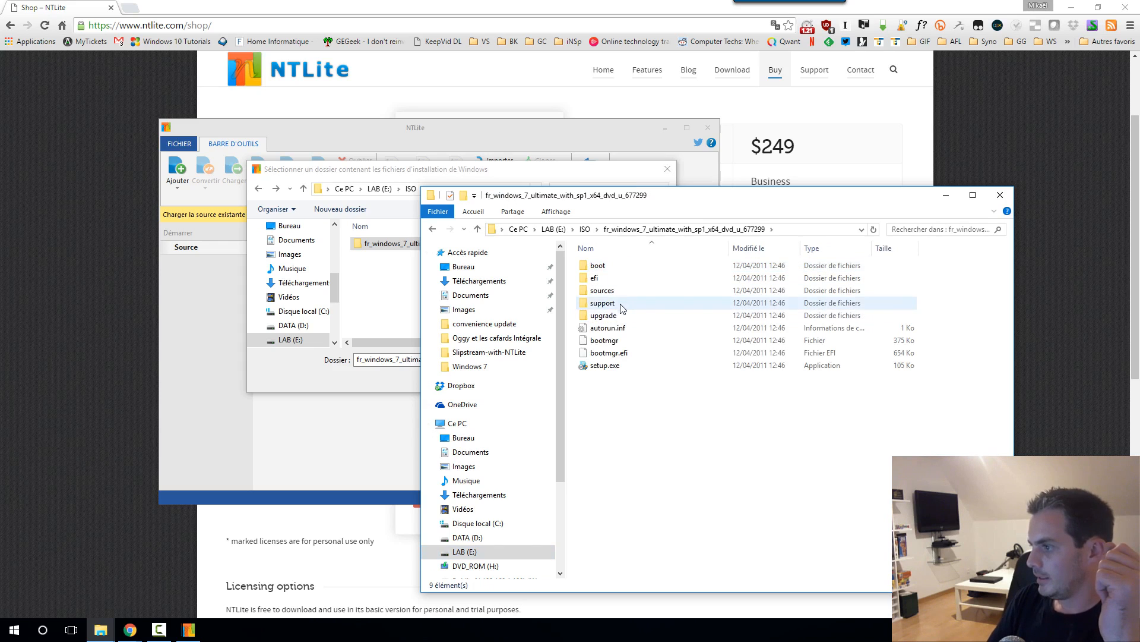
double_click(620, 294)
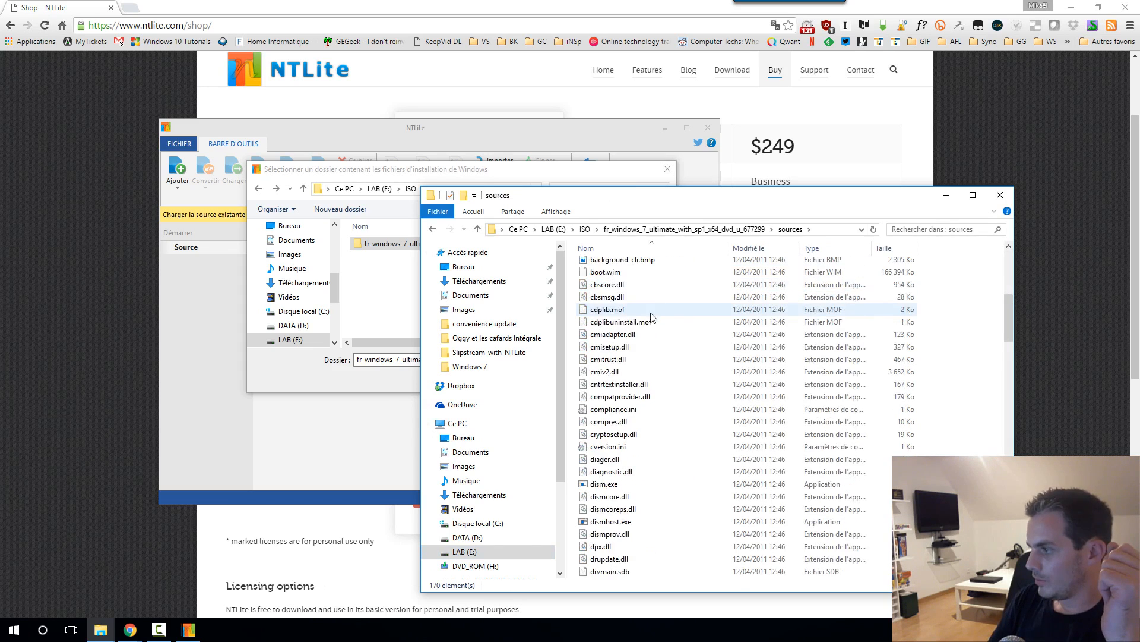
Step: Search the sources folder for "*wim", briefly select the matching files, and minimize File Explorer
left_click(909, 228)
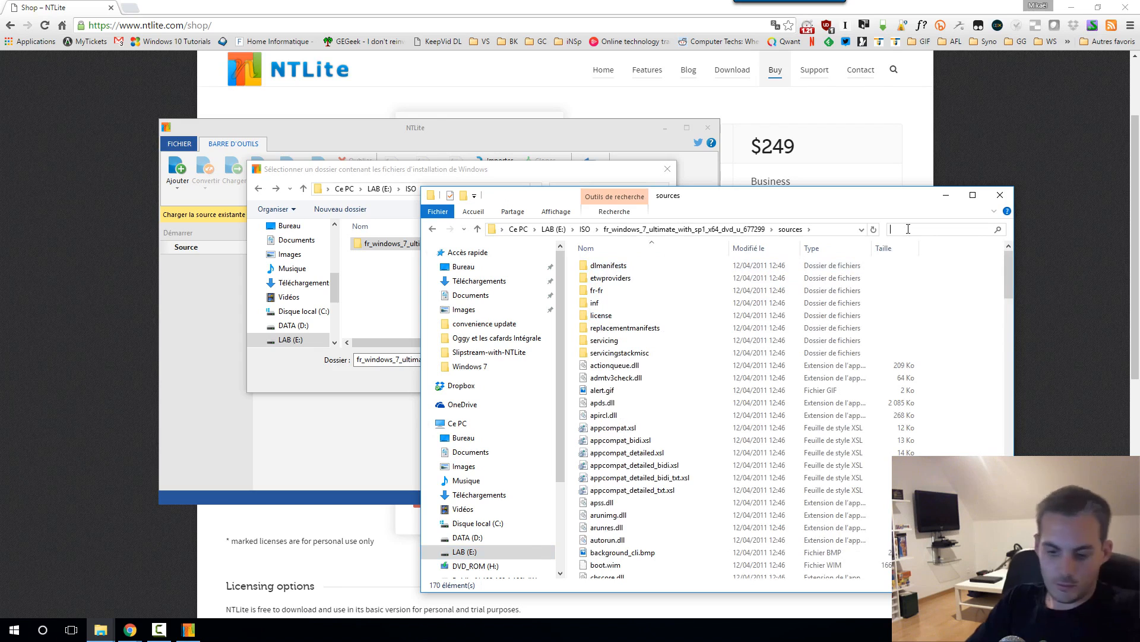
type("*wim")
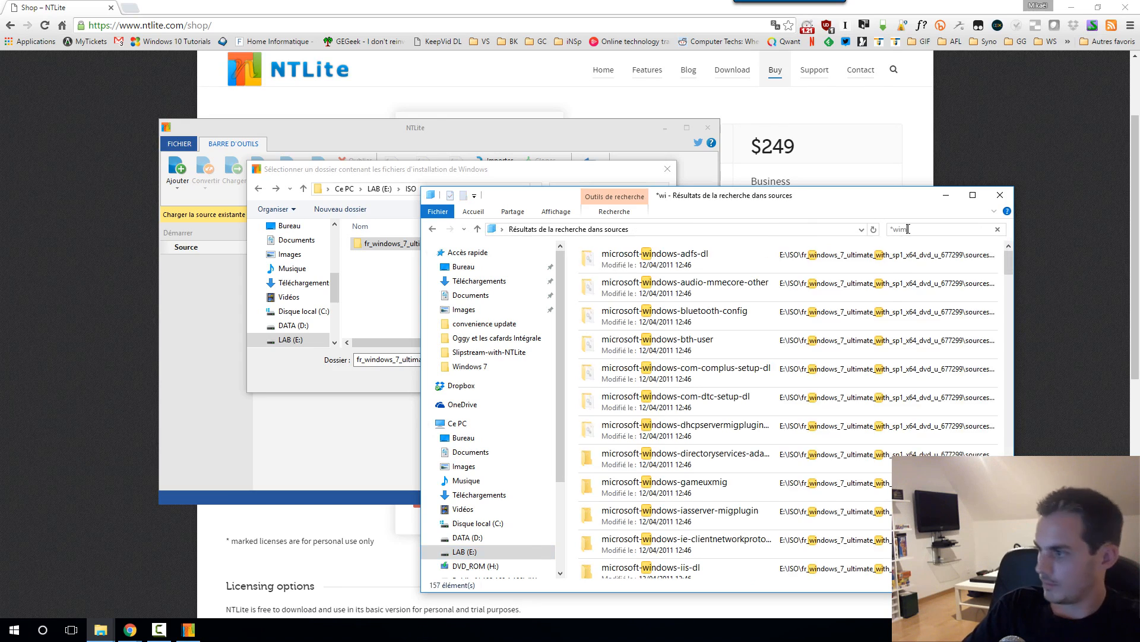
left_click_drag(808, 347, 743, 264)
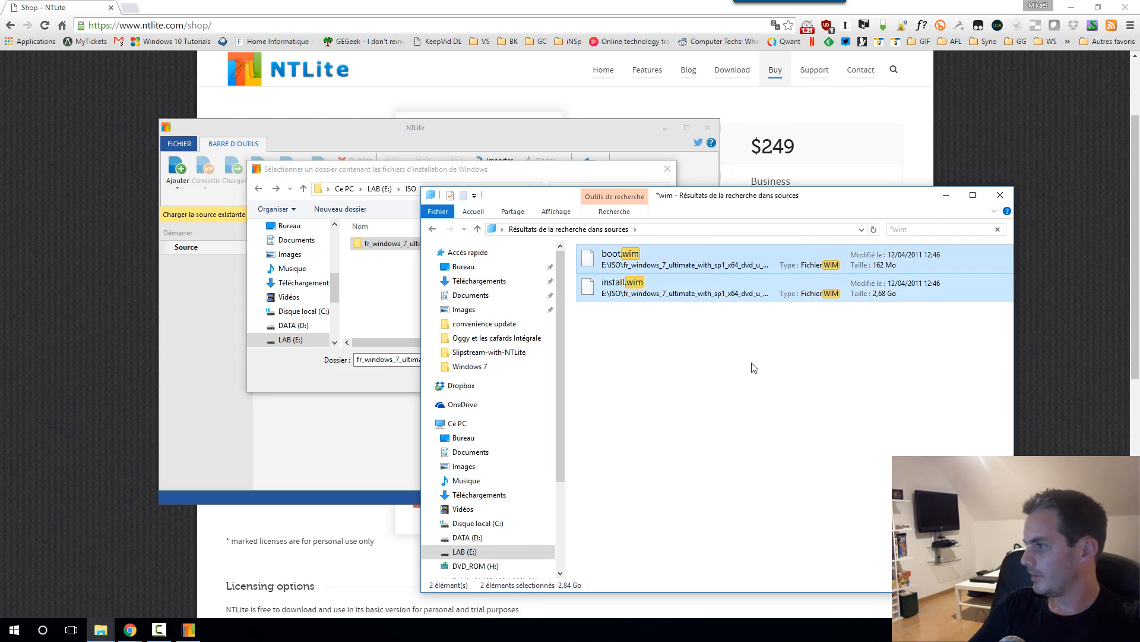
left_click(751, 366)
left_click(946, 195)
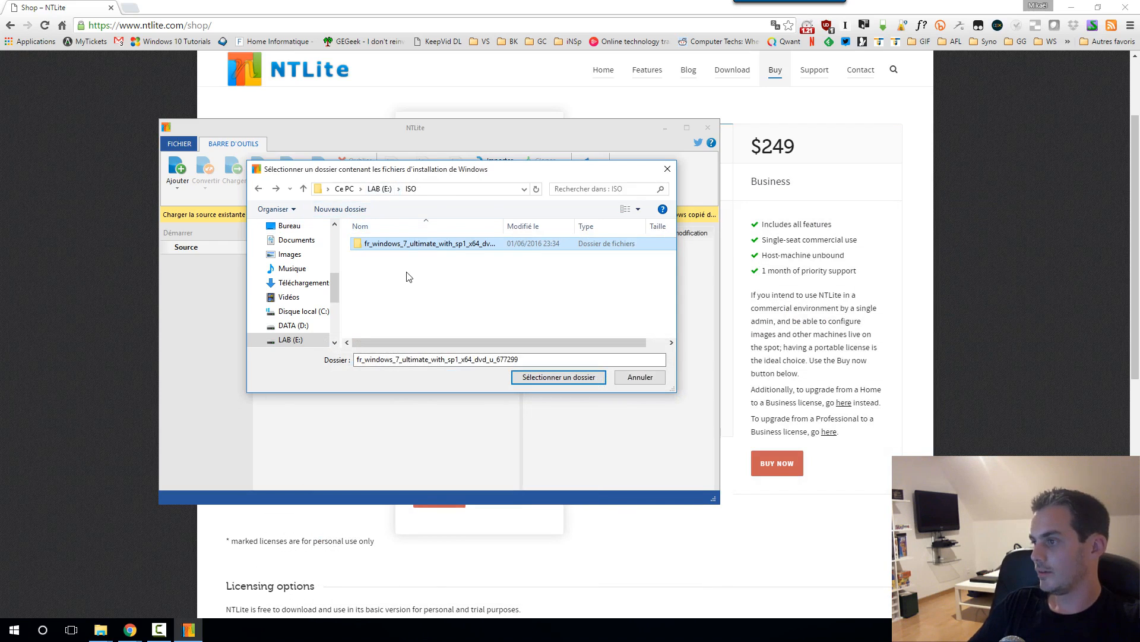
Step: Add the fr_windows_7_ultimate_with_sp1_x64_dvd_u_677299 folder as an image source in NTLite and widen the source name column
double_click(425, 245)
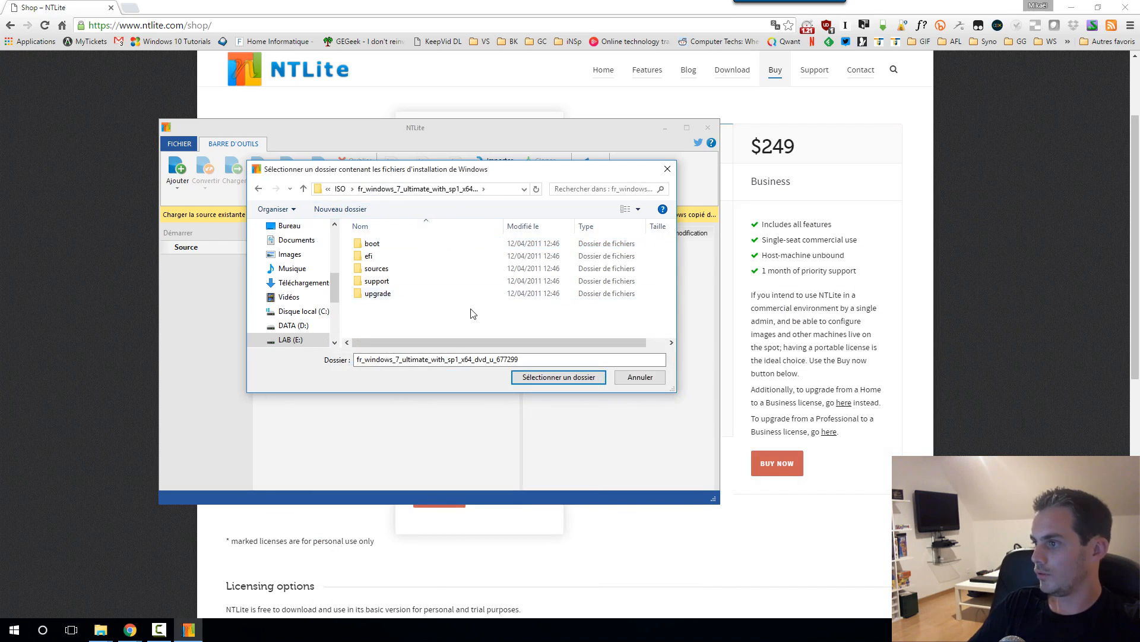
left_click(551, 377)
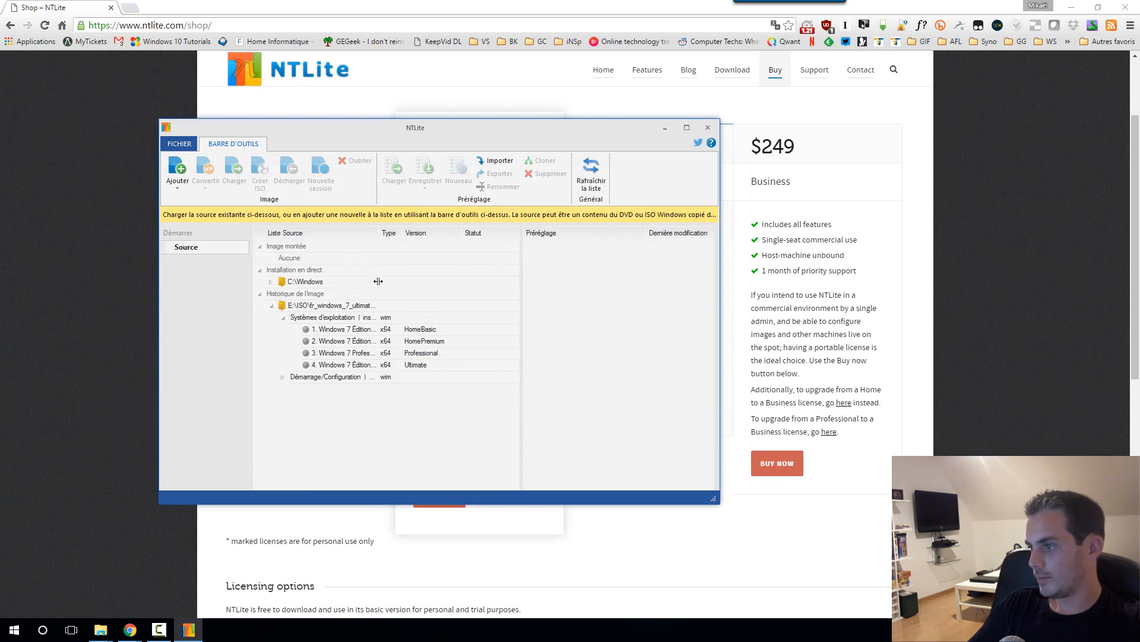
left_click_drag(380, 232, 453, 232)
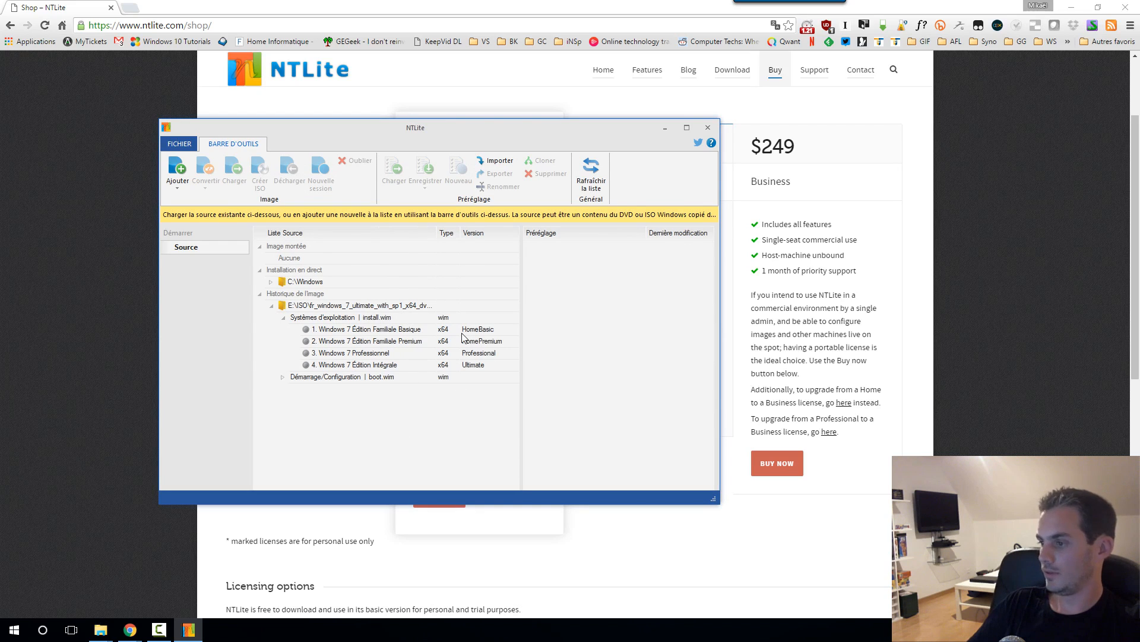
Step: Examine the four Windows 7 editions listed under install.wim, from Familiale Basique to Intégrale
left_click(409, 331)
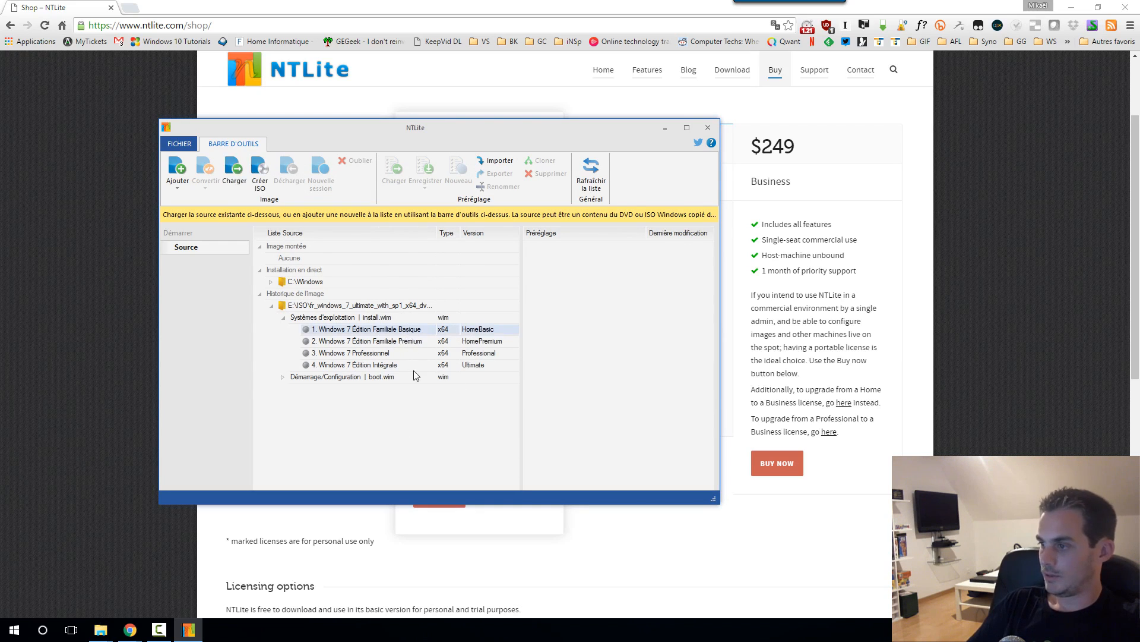
left_click(422, 342)
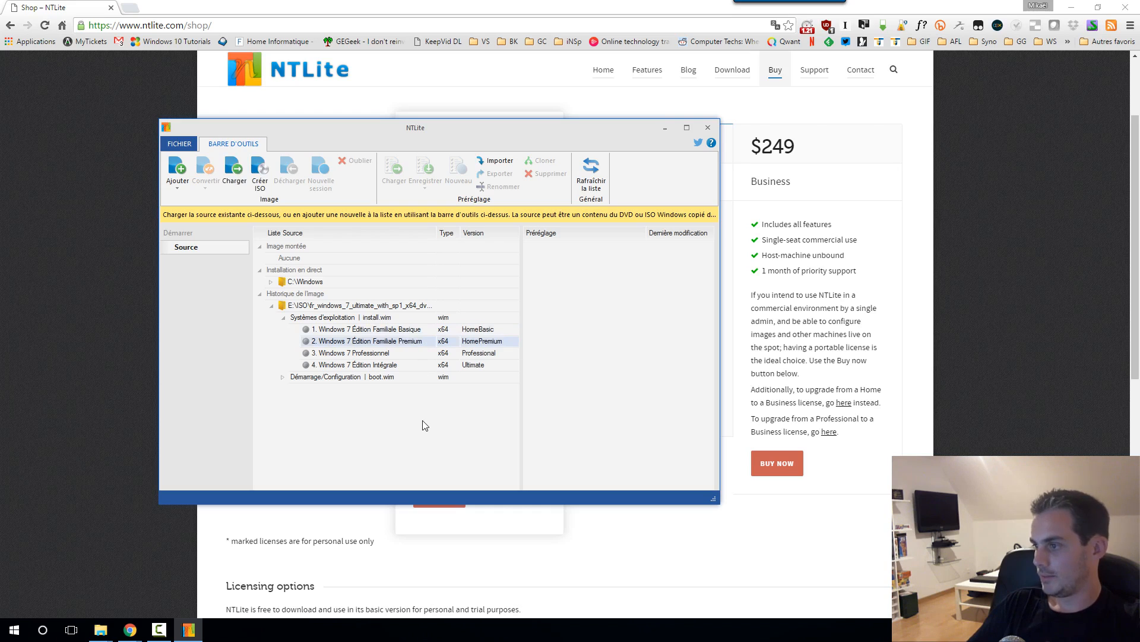
left_click(392, 352)
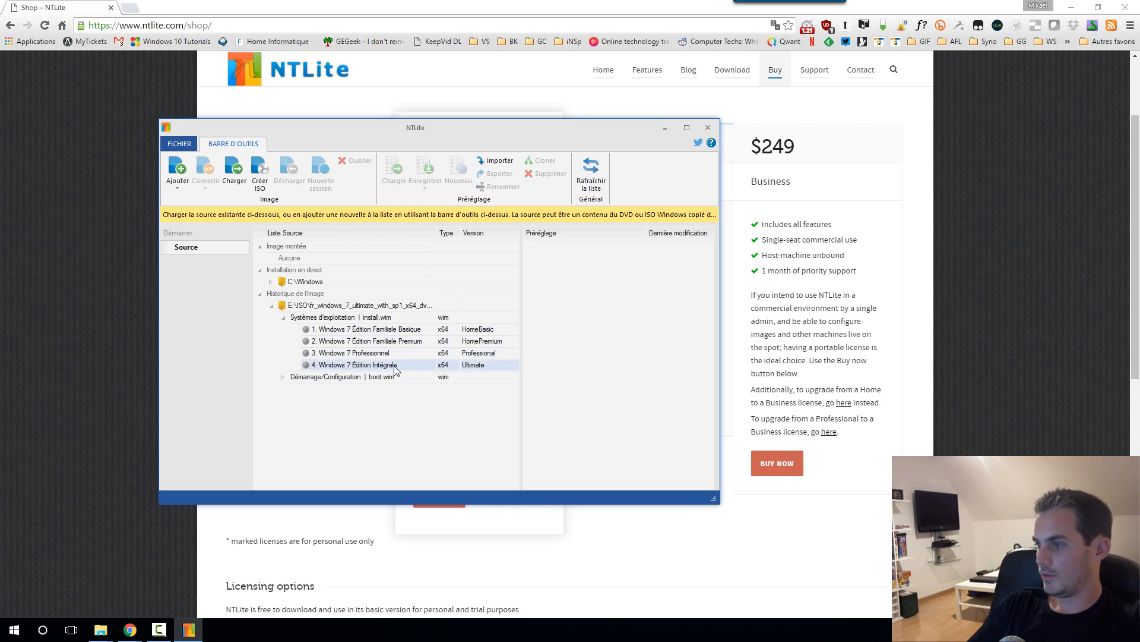
left_click(395, 365)
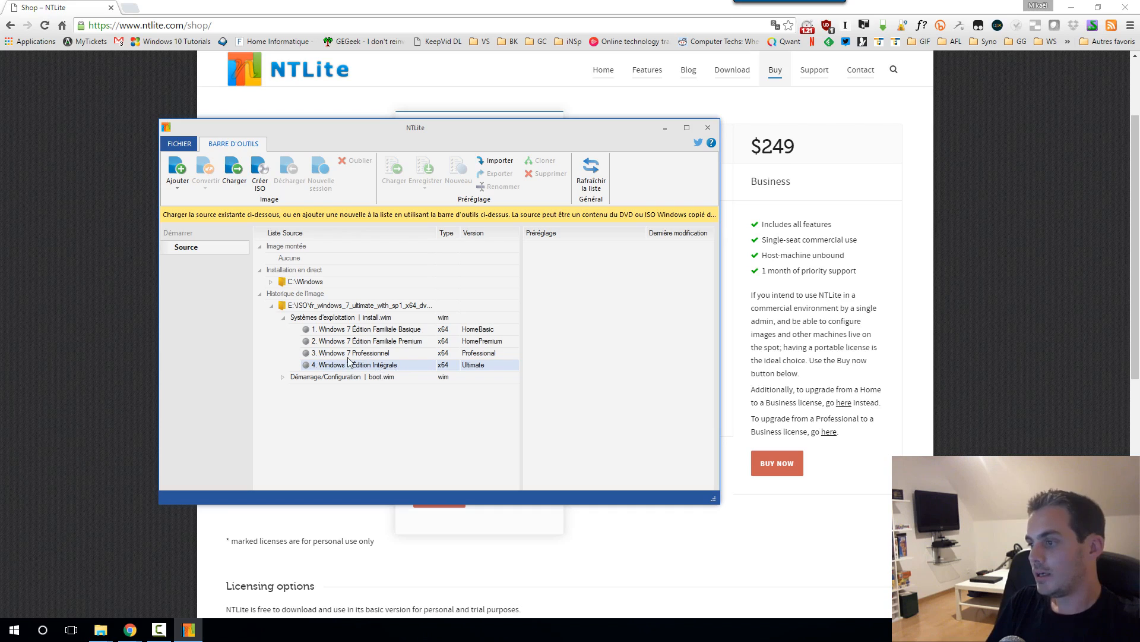
left_click(370, 354)
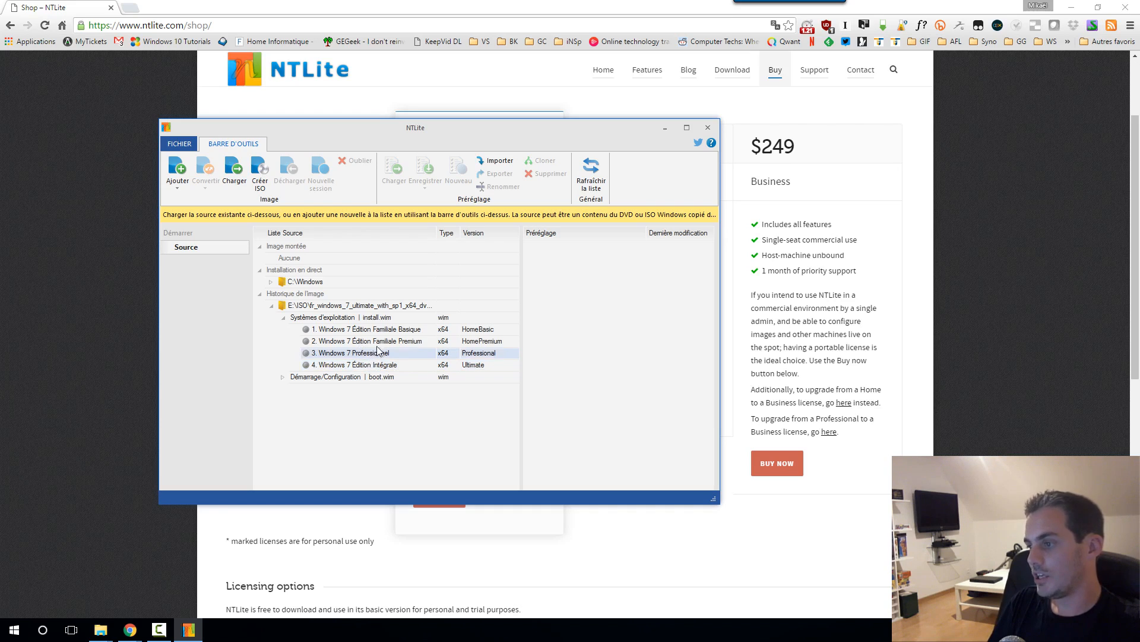
left_click(378, 345)
left_click(384, 330)
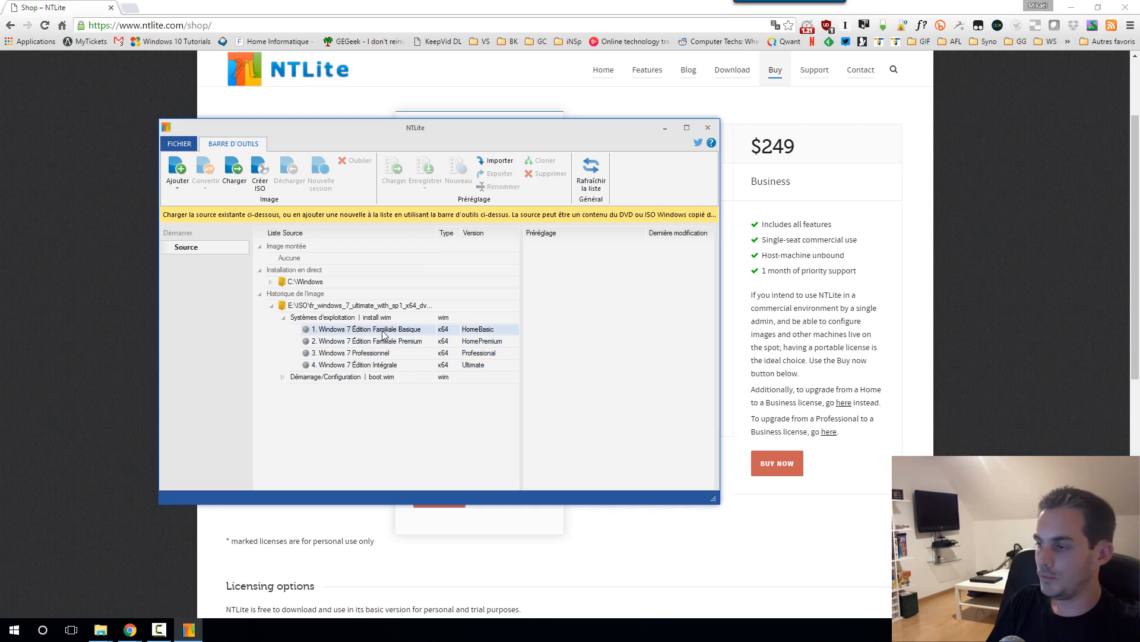
left_click(391, 365)
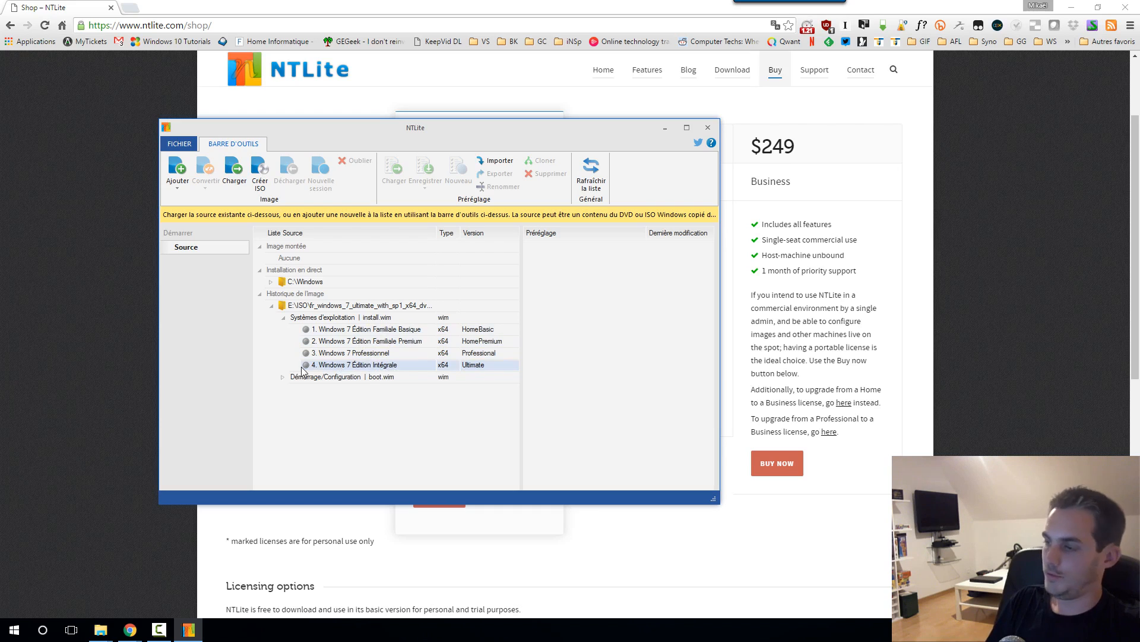
Step: Load the Windows 7 Édition Familiale Basique image and open its Composants page, accepting the component removal warning
left_click(360, 332)
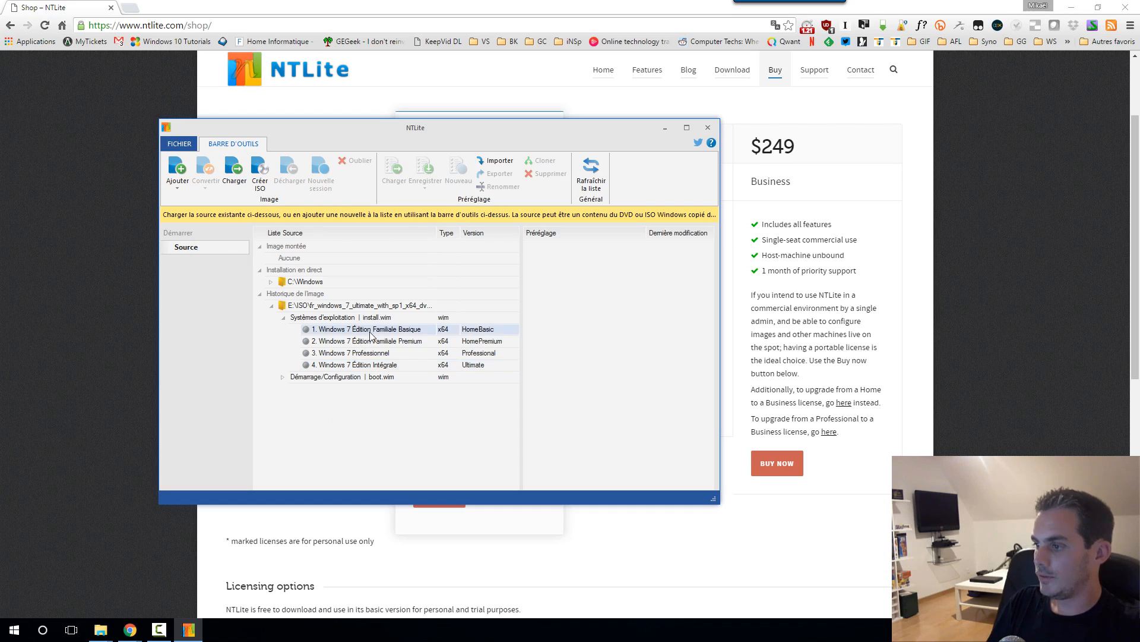
left_click(241, 171)
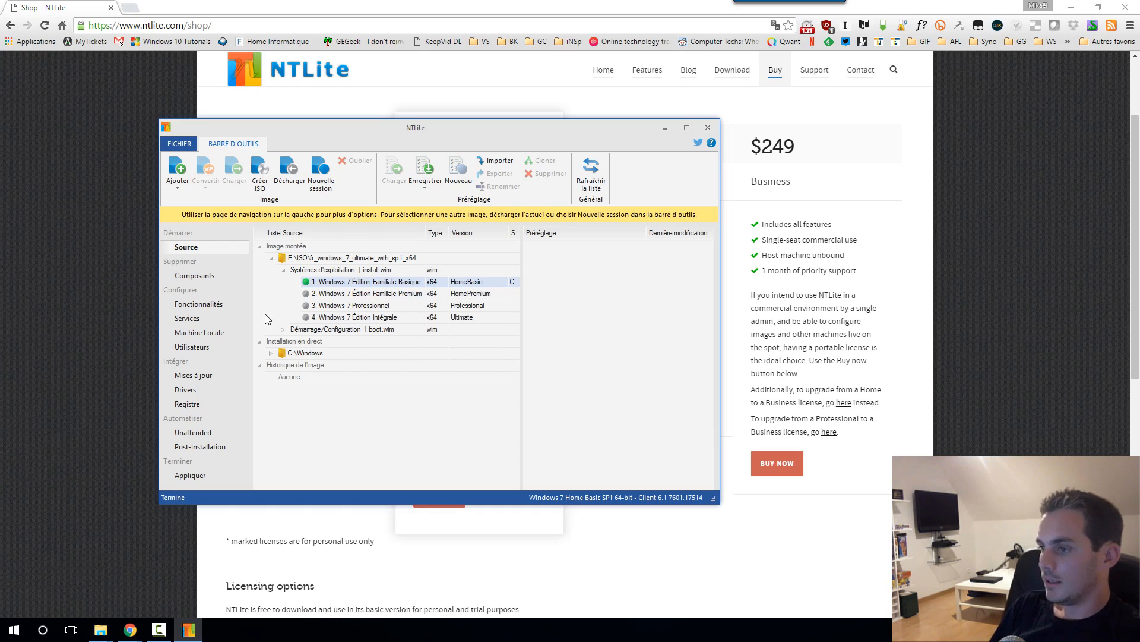
left_click(184, 272)
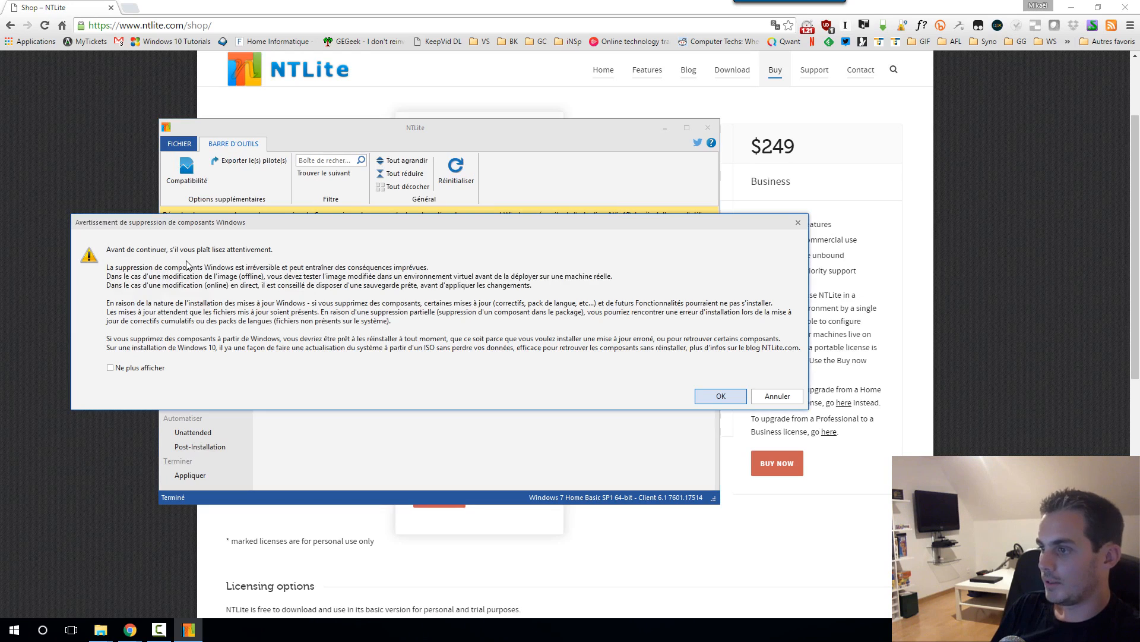
left_click(719, 397)
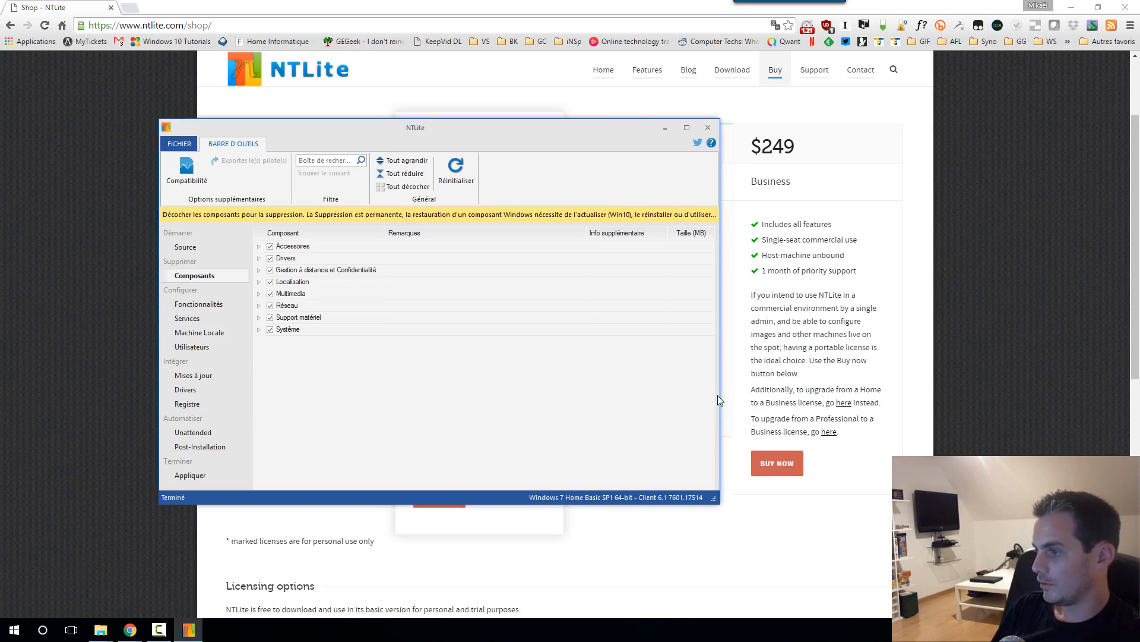
Step: Examine the Accessoires and Drivers component categories, collapse them again, and view the list of Windows features under Fonctionnalités
left_click(259, 246)
left_click(259, 246)
left_click(259, 258)
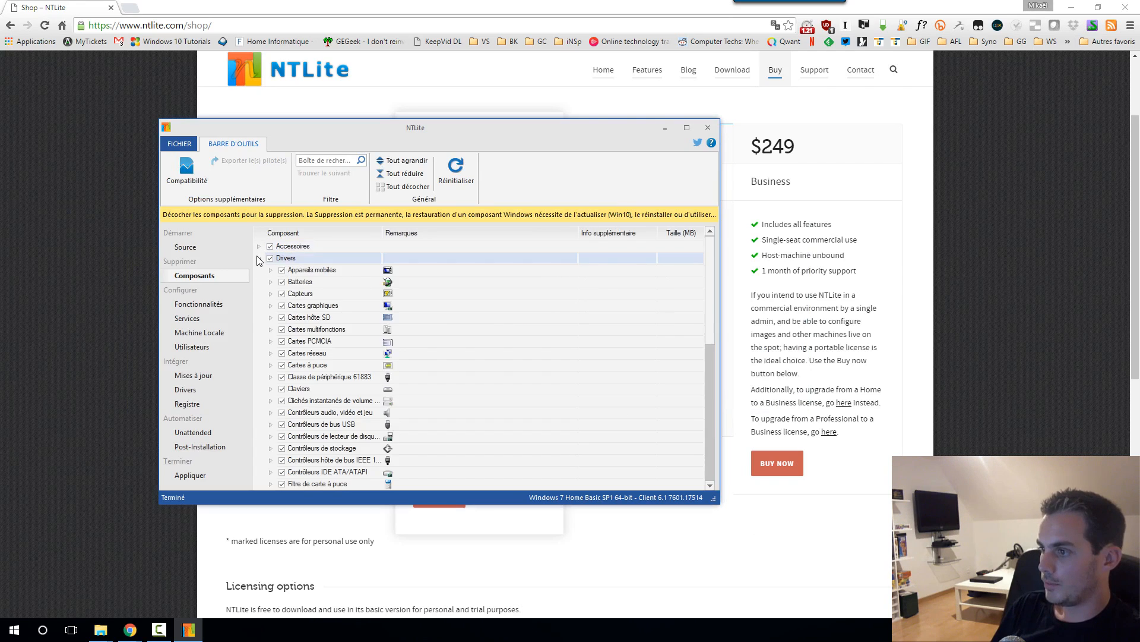
left_click(258, 257)
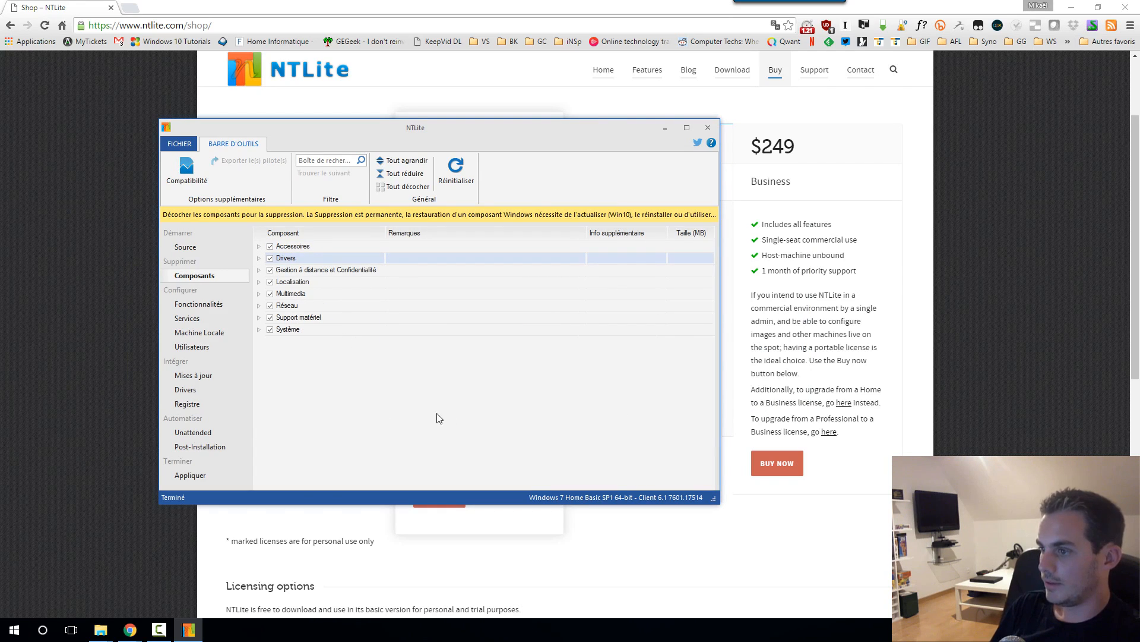
left_click(214, 303)
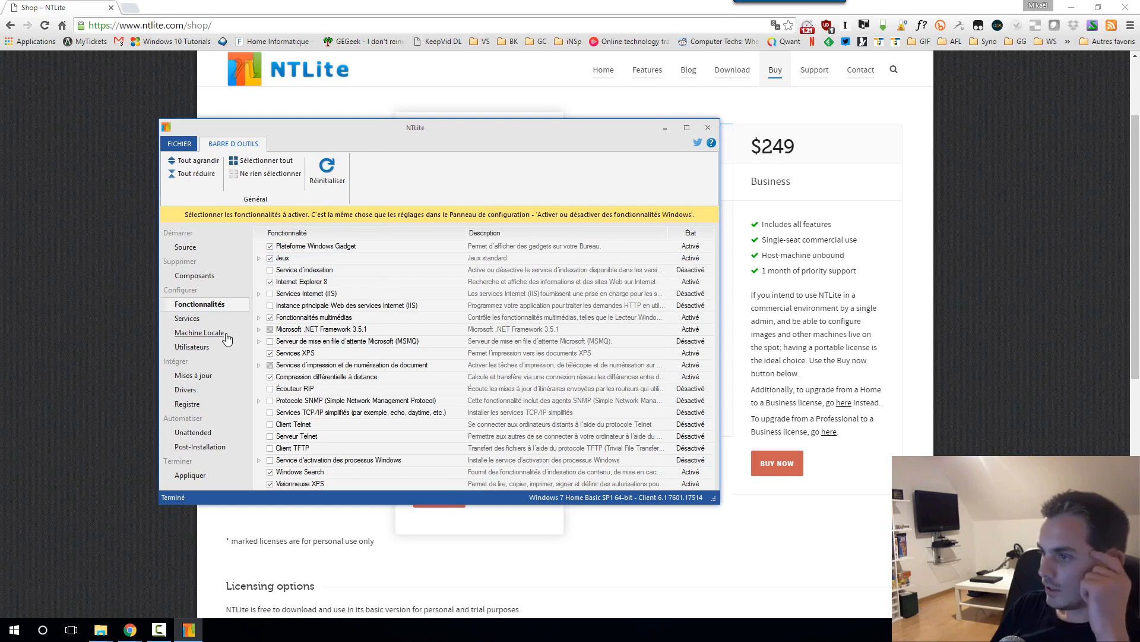
Step: In Services, try the Automatique startup type for Agent de protection d'accès réseau, then return it to Manuel
left_click(197, 319)
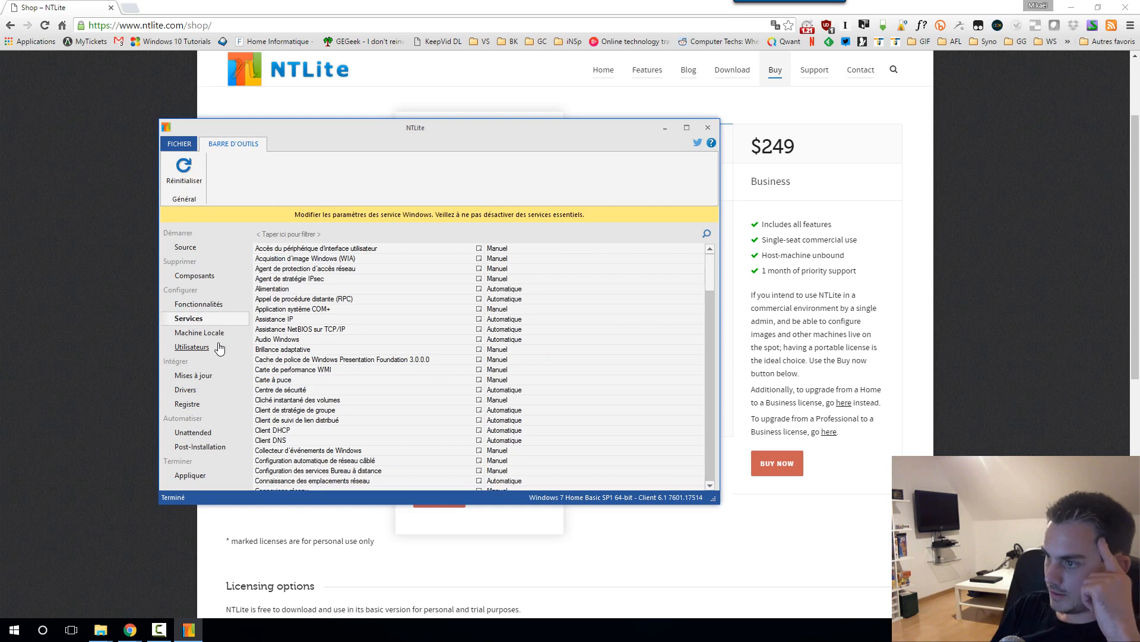
left_click(338, 290)
left_click(493, 269)
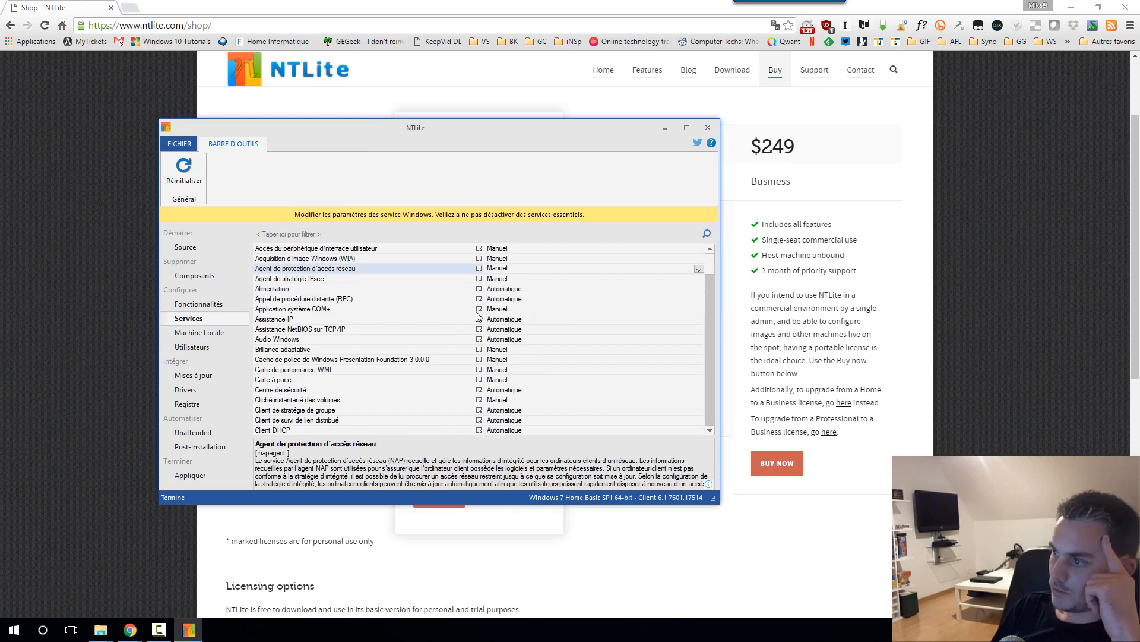
right_click(422, 270)
double_click(394, 271)
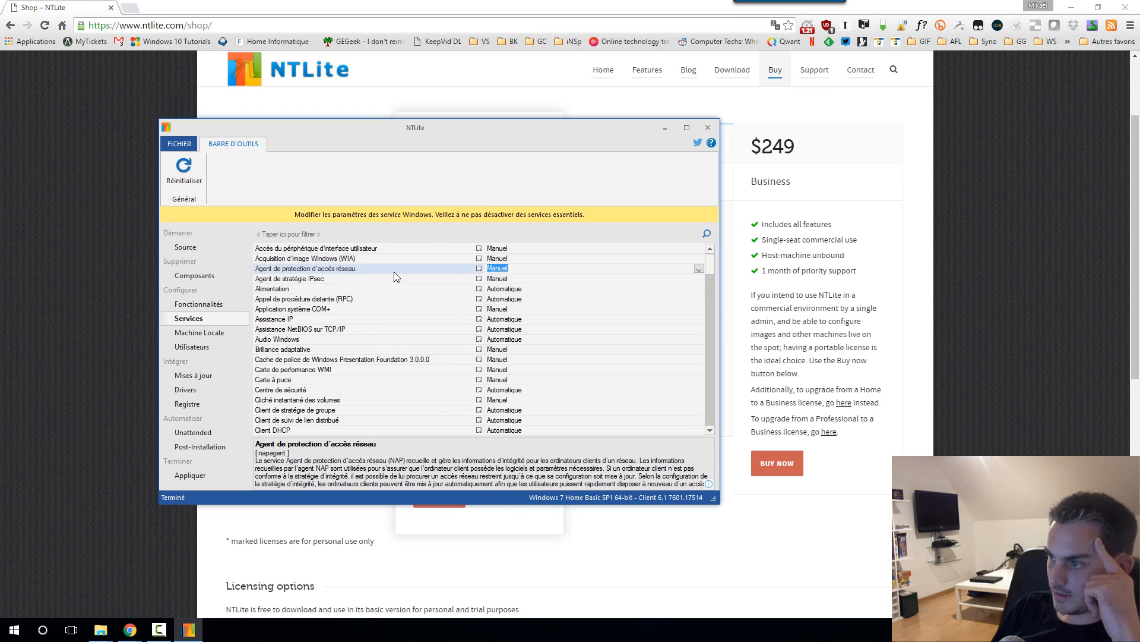
double_click(427, 266)
double_click(460, 267)
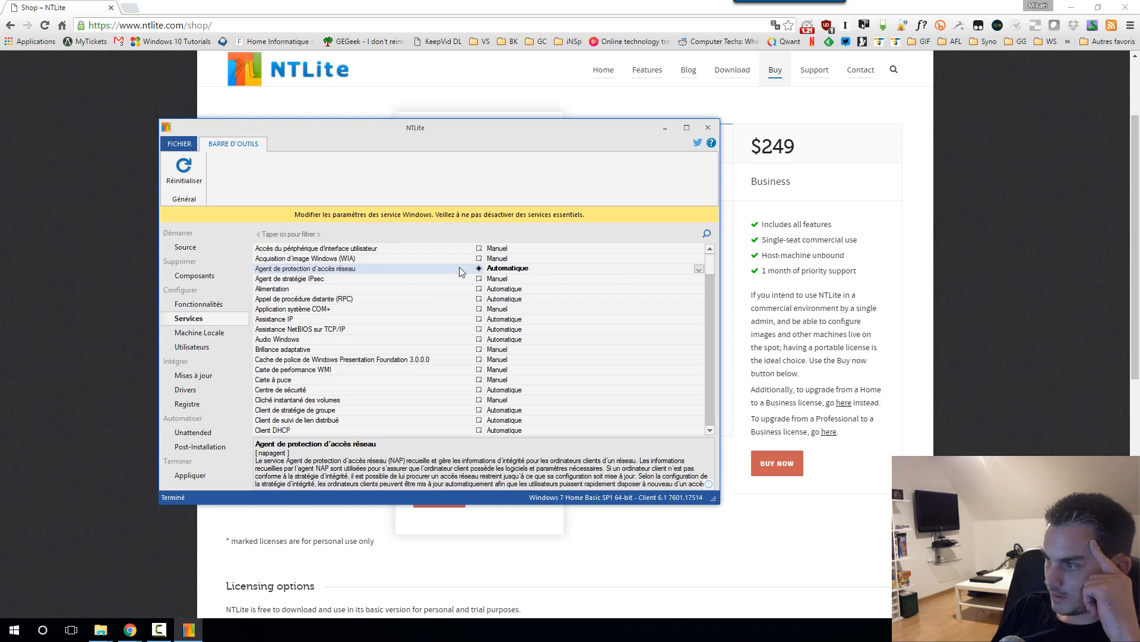
double_click(458, 266)
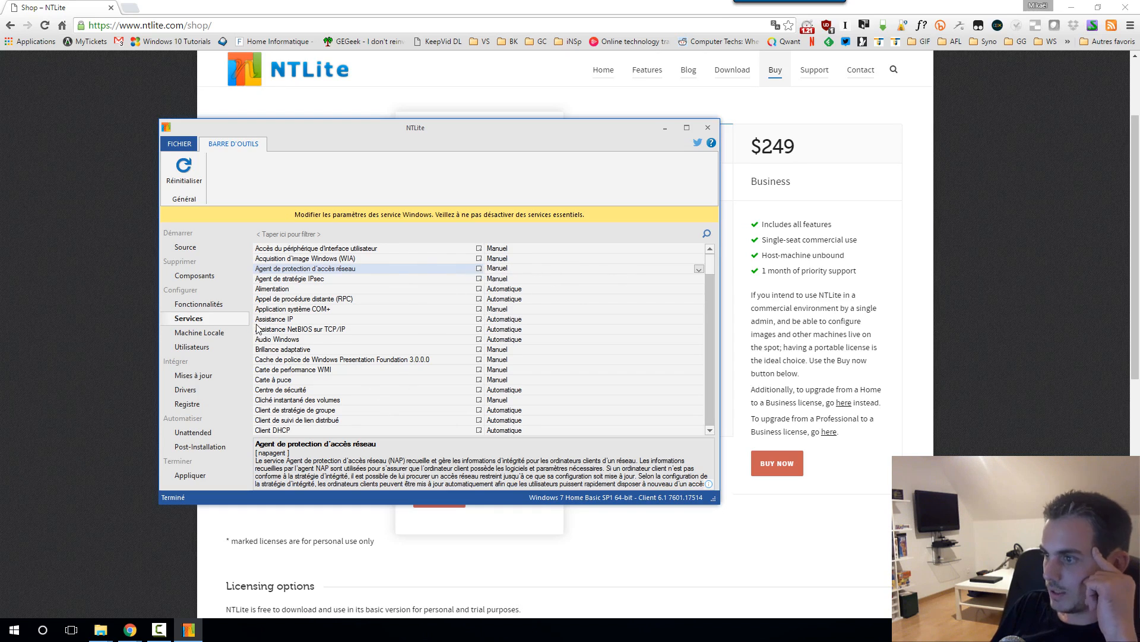
Step: Review the machine-level settings under Machine Locale and the user-level settings under Utilisateurs
left_click(217, 334)
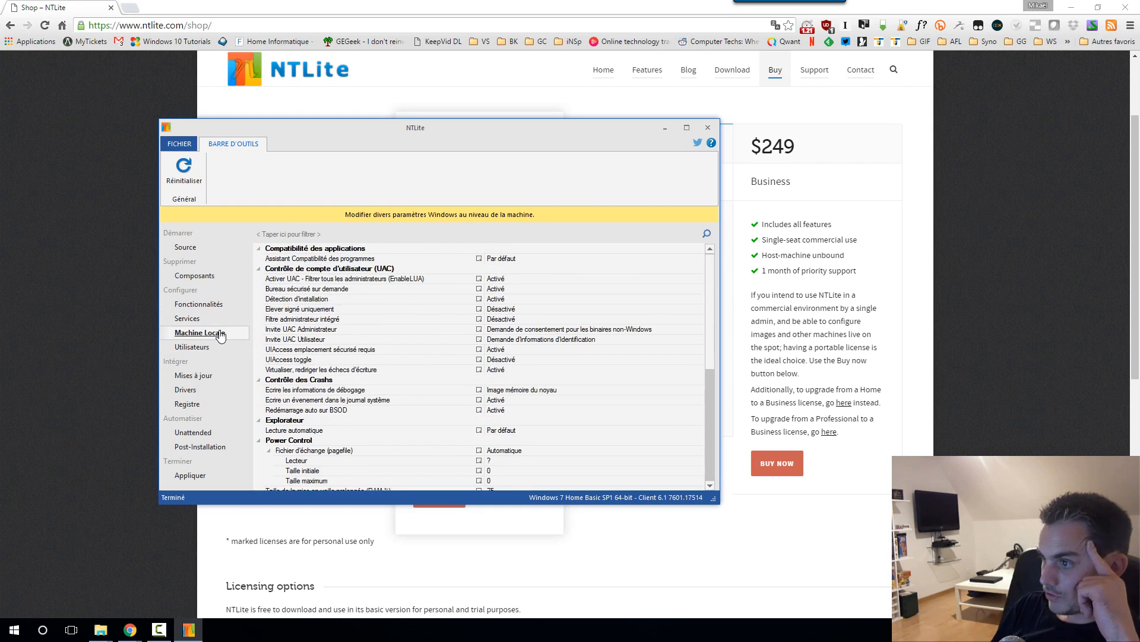
scroll(308, 351, "down", 6)
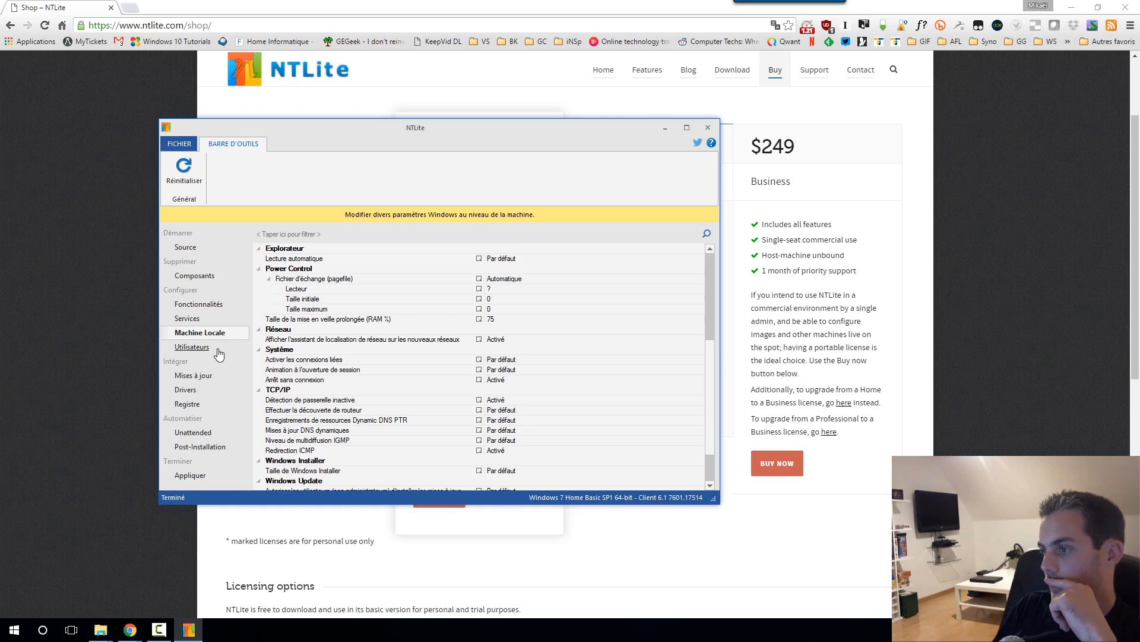
scroll(284, 343, "down", 2)
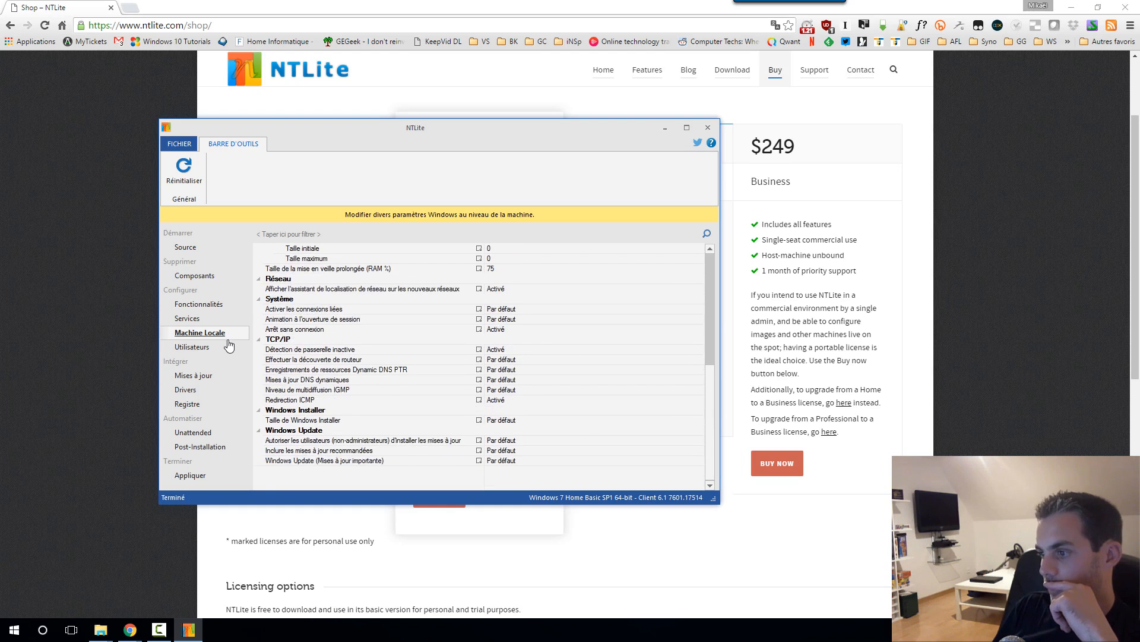
scroll(333, 344, "up", 2)
scroll(334, 343, "up", 5)
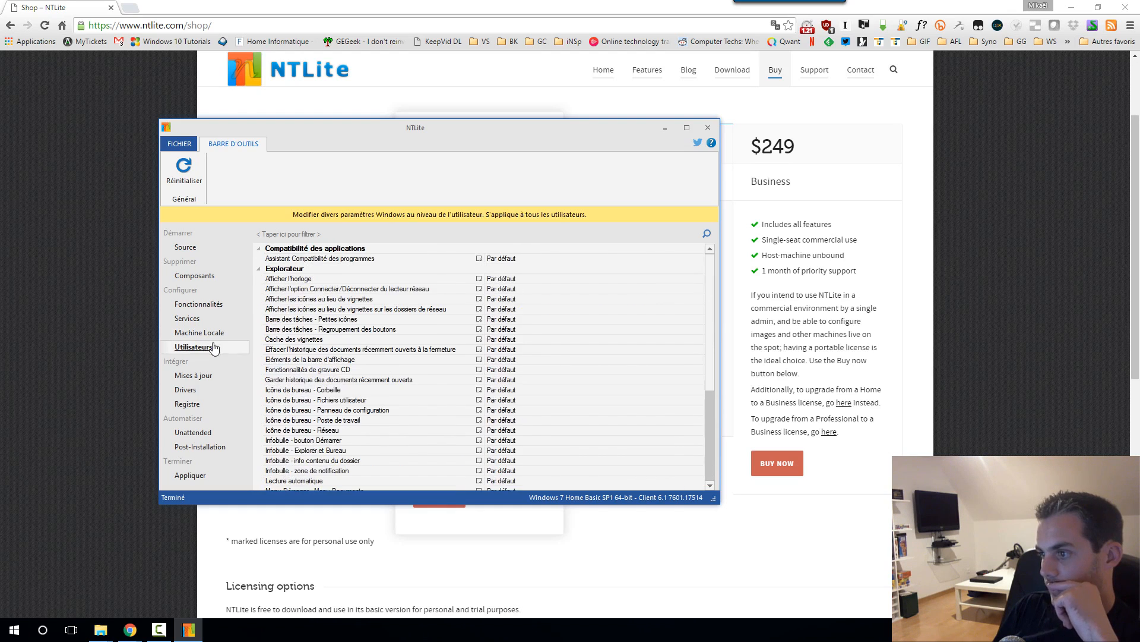
scroll(226, 365, "down", 5)
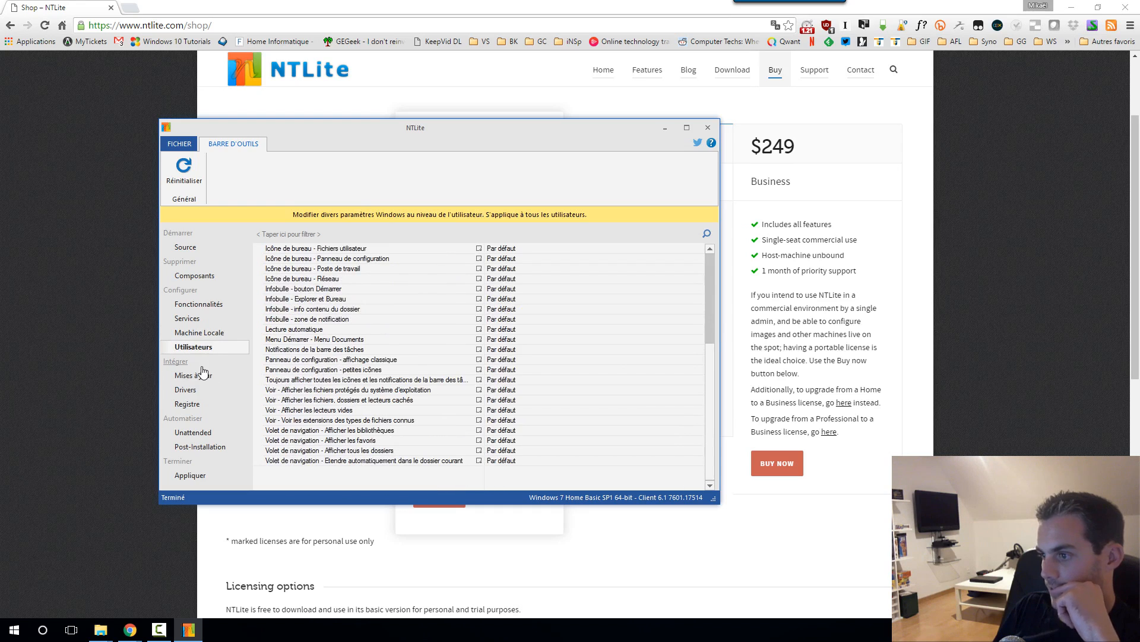
Step: In Mises à jour, add Windows6.1-KB3020369-x64.msu from the convenience update folder to the integration queue
left_click(215, 375)
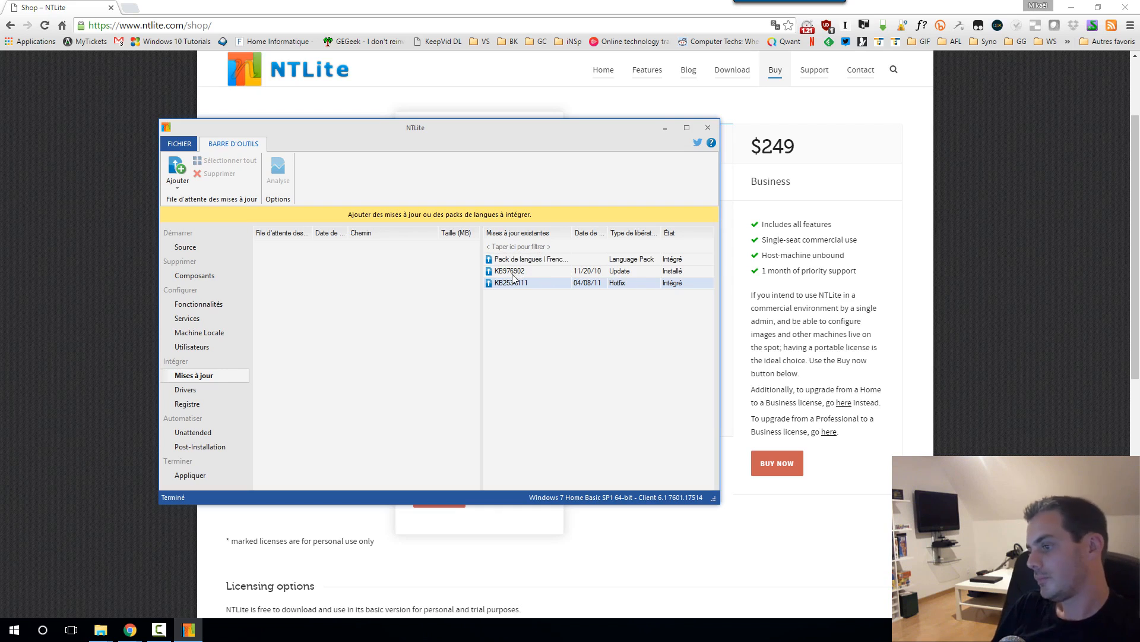
left_click(188, 171)
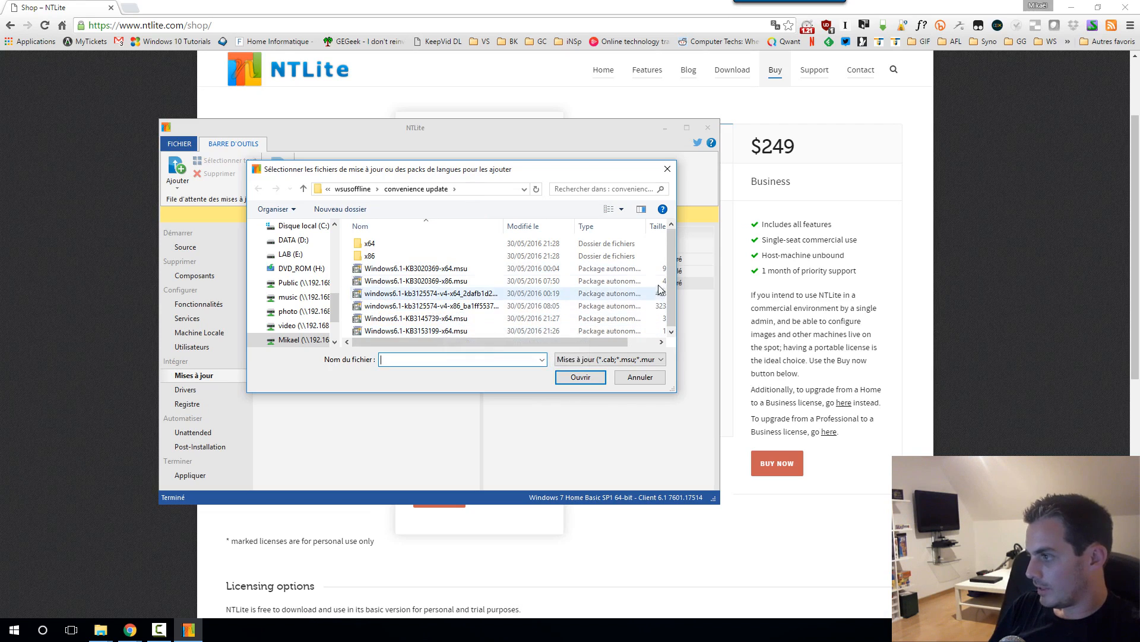
left_click_drag(676, 291, 754, 290)
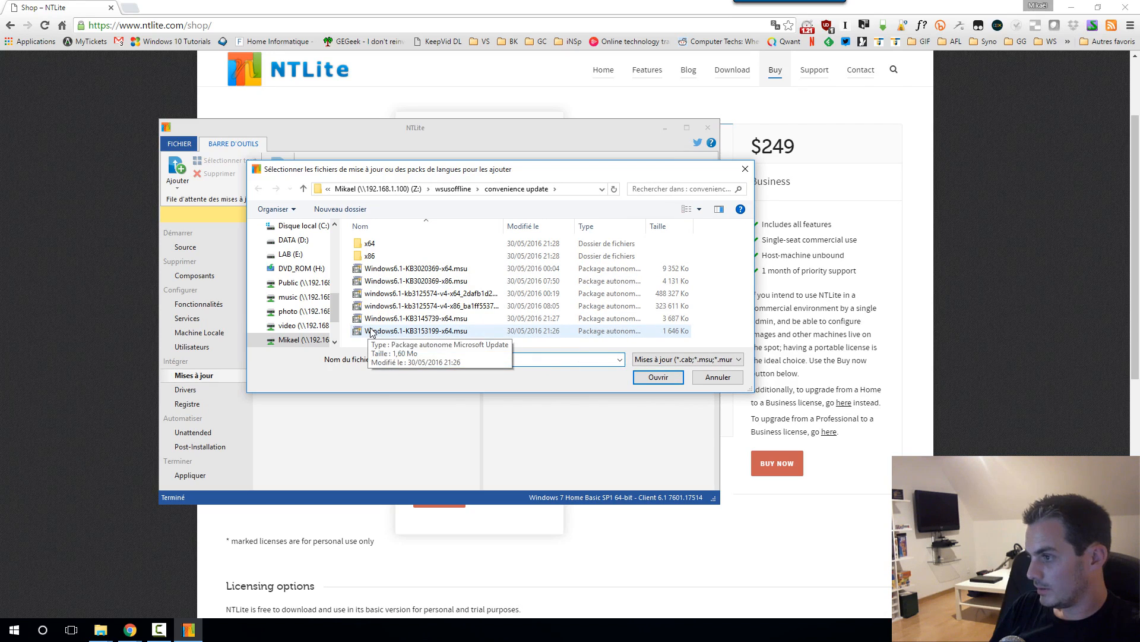
left_click_drag(594, 355, 450, 324)
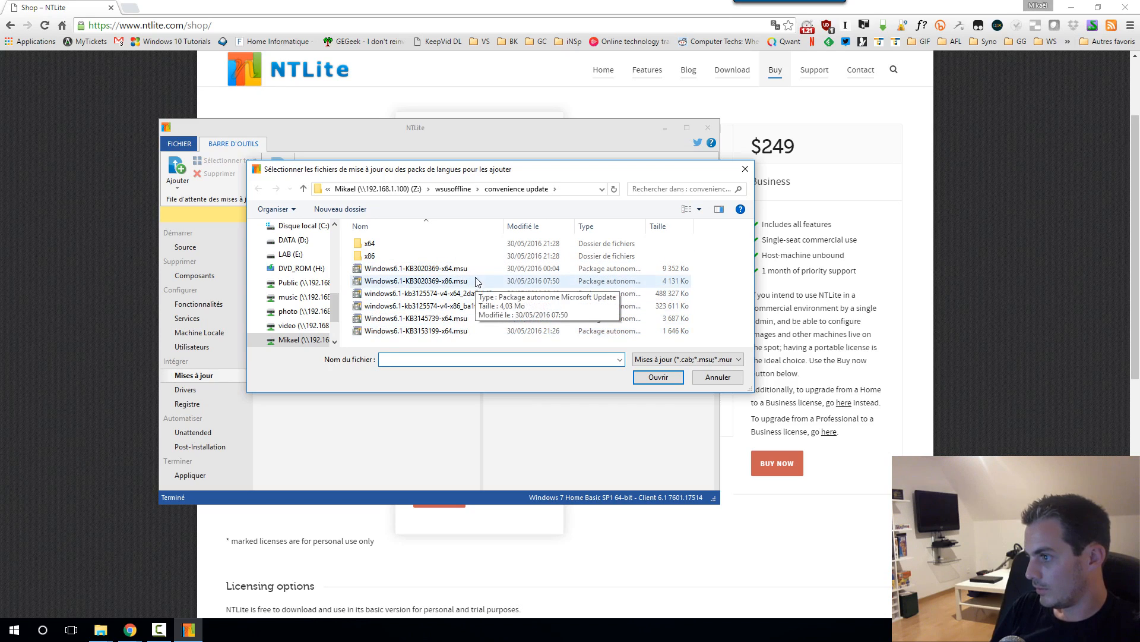
left_click(446, 269)
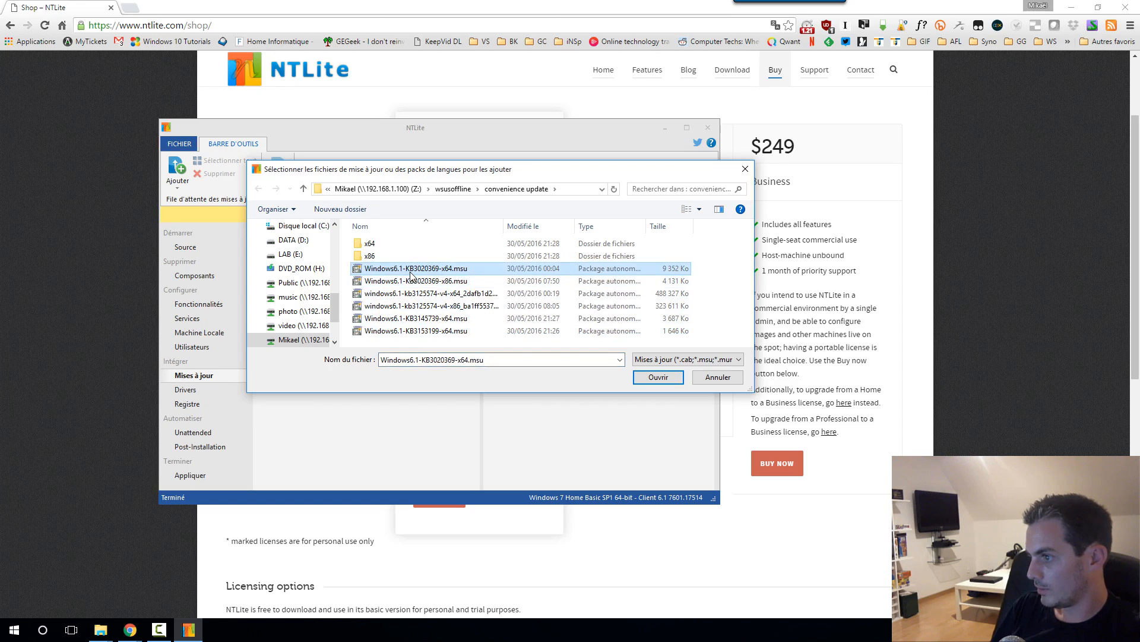
double_click(443, 269)
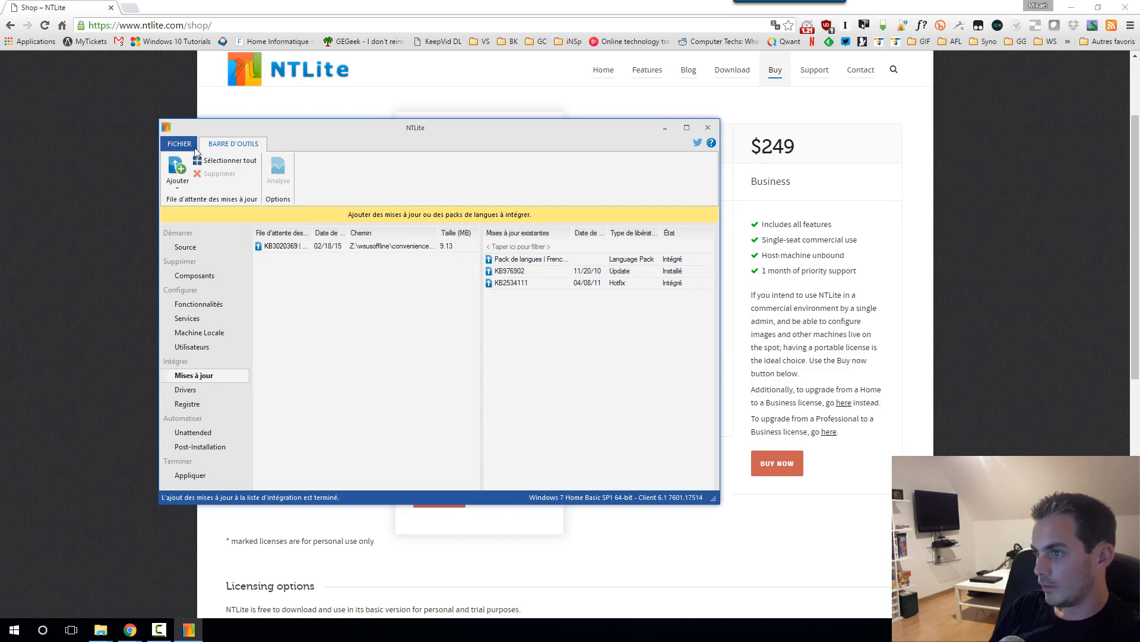
Step: Add the x64 version of the windows6.1-kb3125574-v4 package to the update queue
left_click(177, 167)
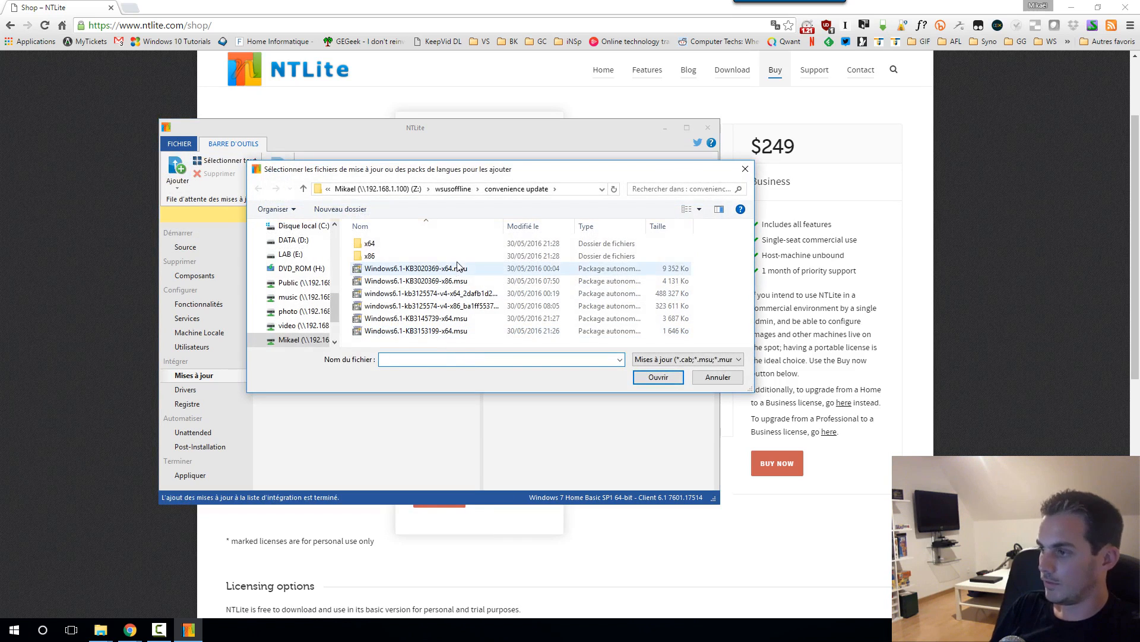
left_click(452, 307)
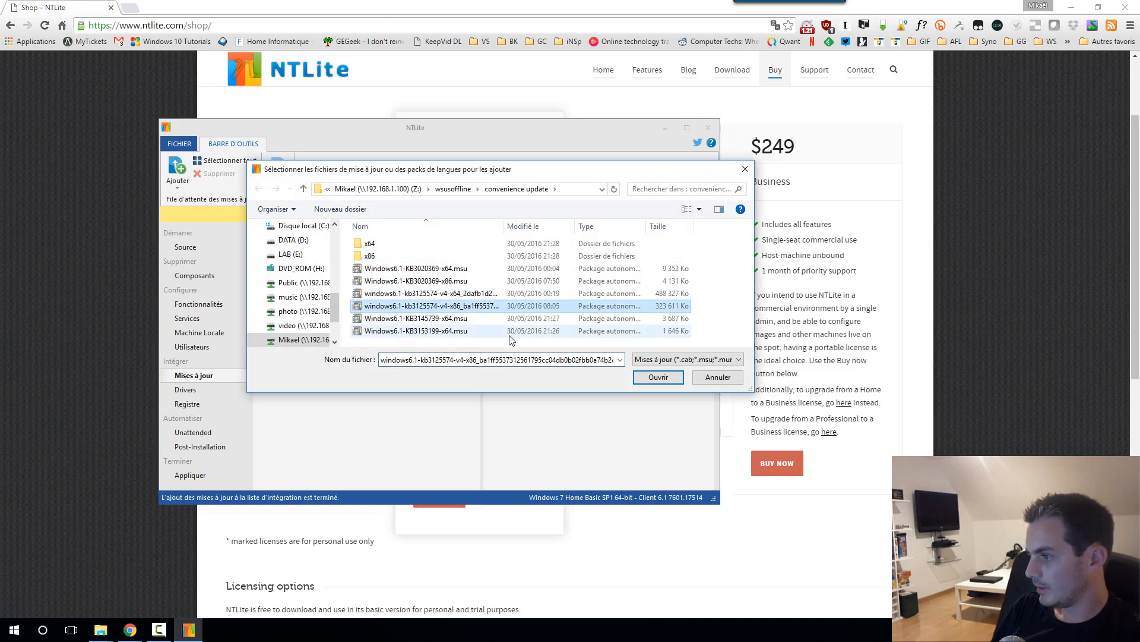
double_click(466, 297)
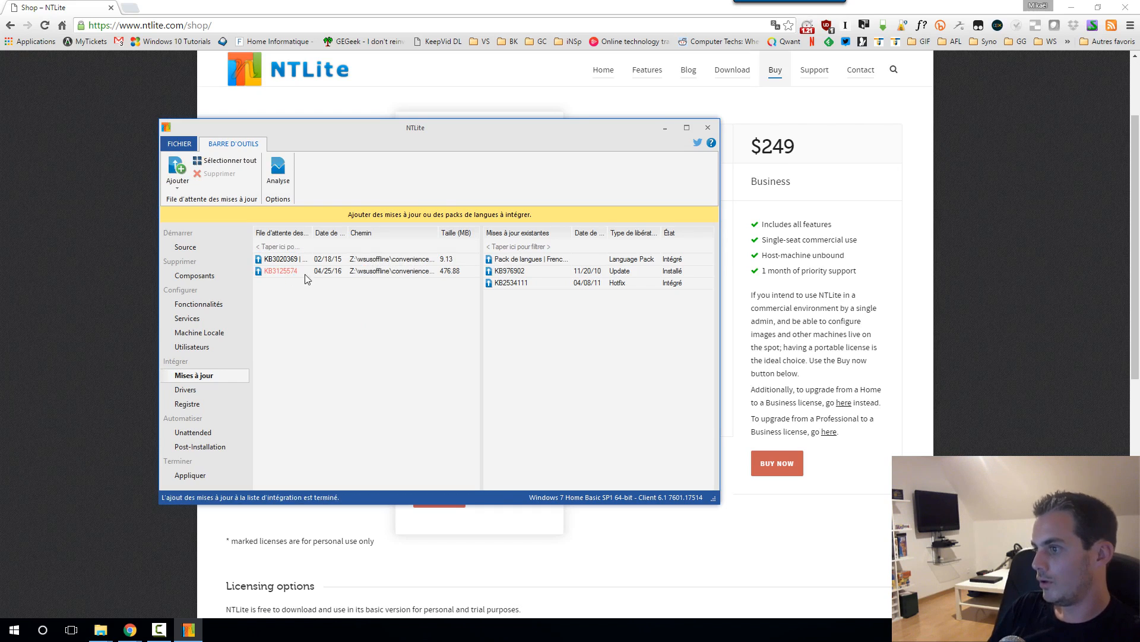
Step: Run the analysis of the update queue, examine the missing prerequisites reported for KB3125574, and close the report
left_click(301, 272)
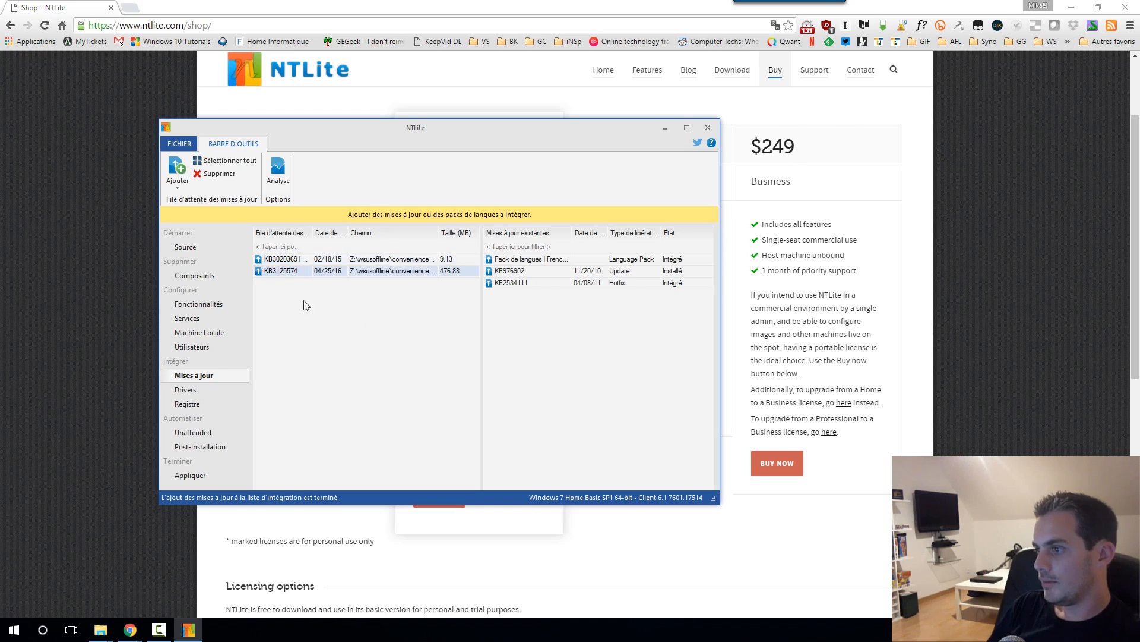
left_click(276, 176)
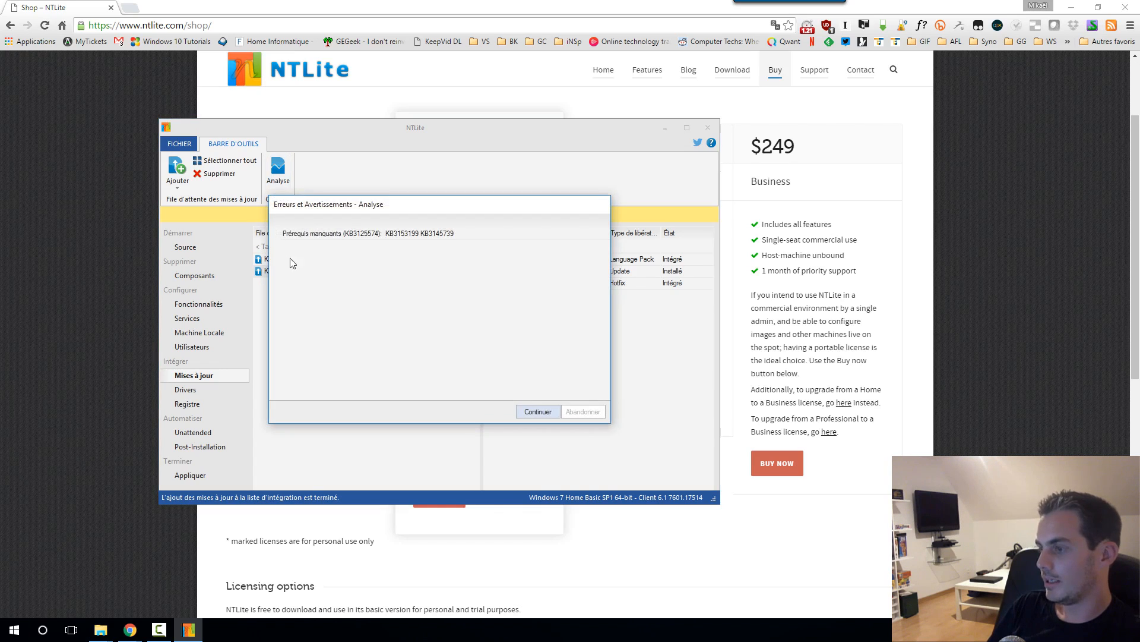
left_click(380, 233)
left_click_drag(380, 233, 291, 235)
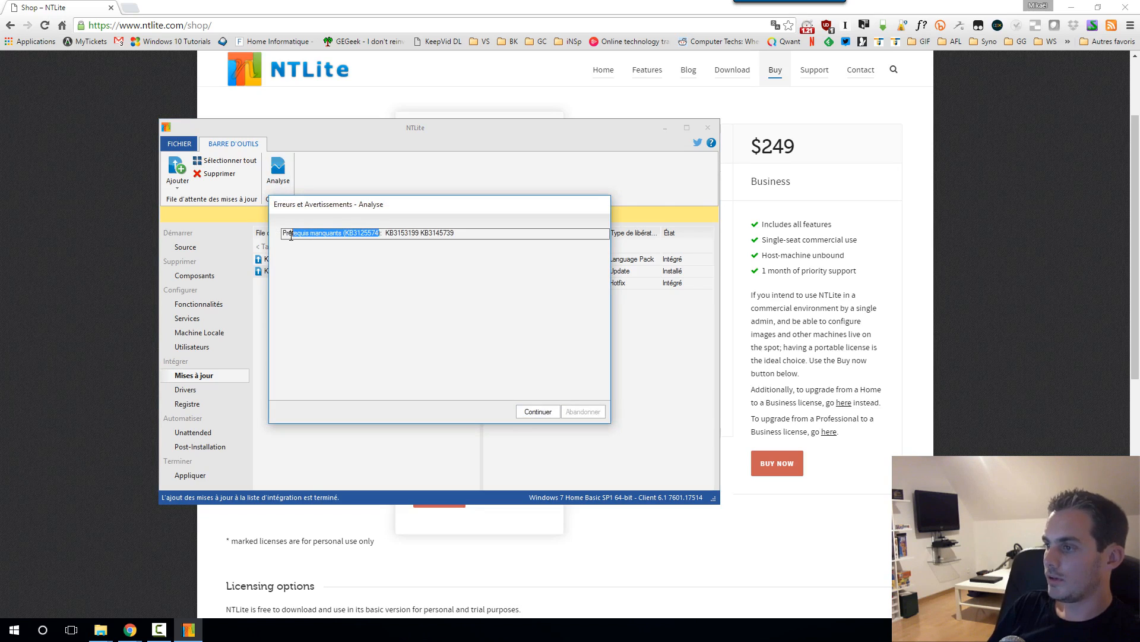
left_click(375, 233)
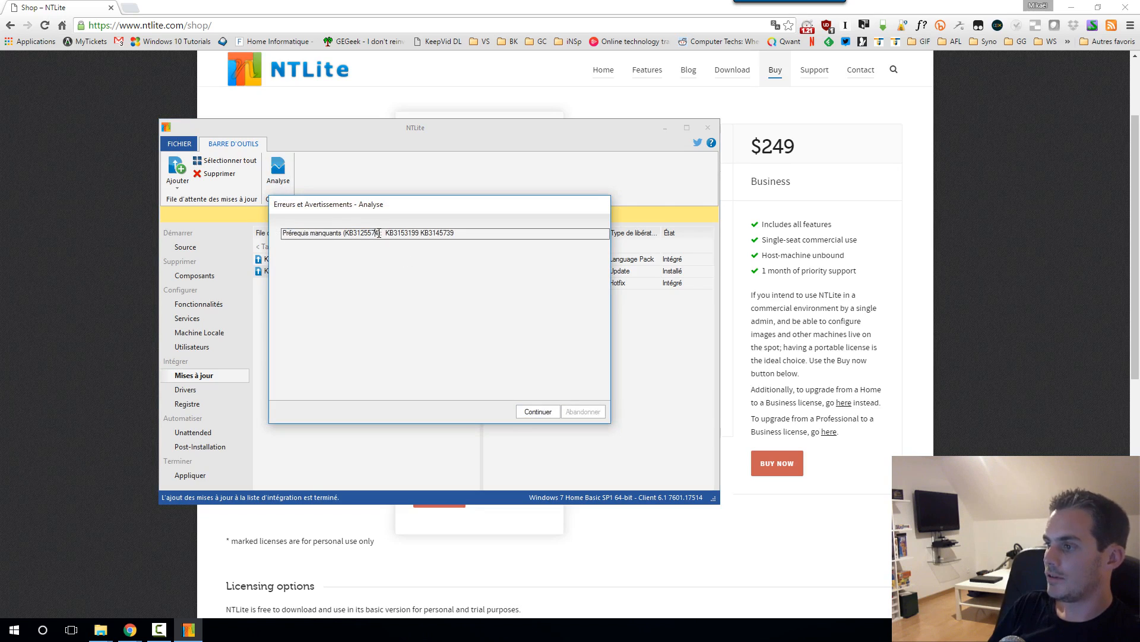
left_click_drag(379, 234, 352, 237)
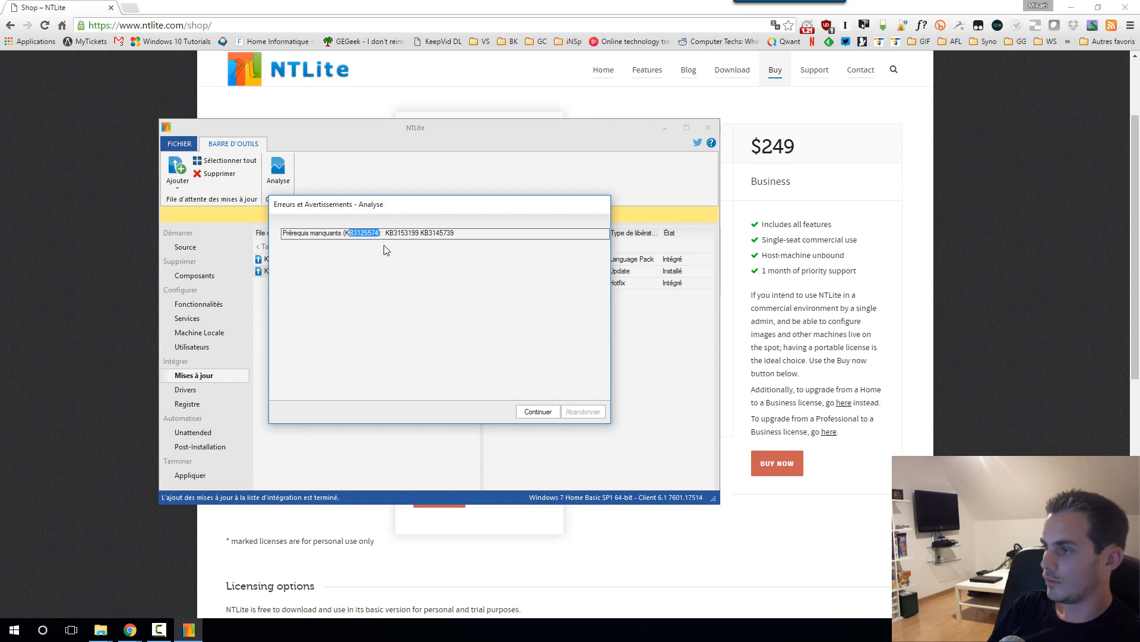
left_click_drag(422, 232, 448, 234)
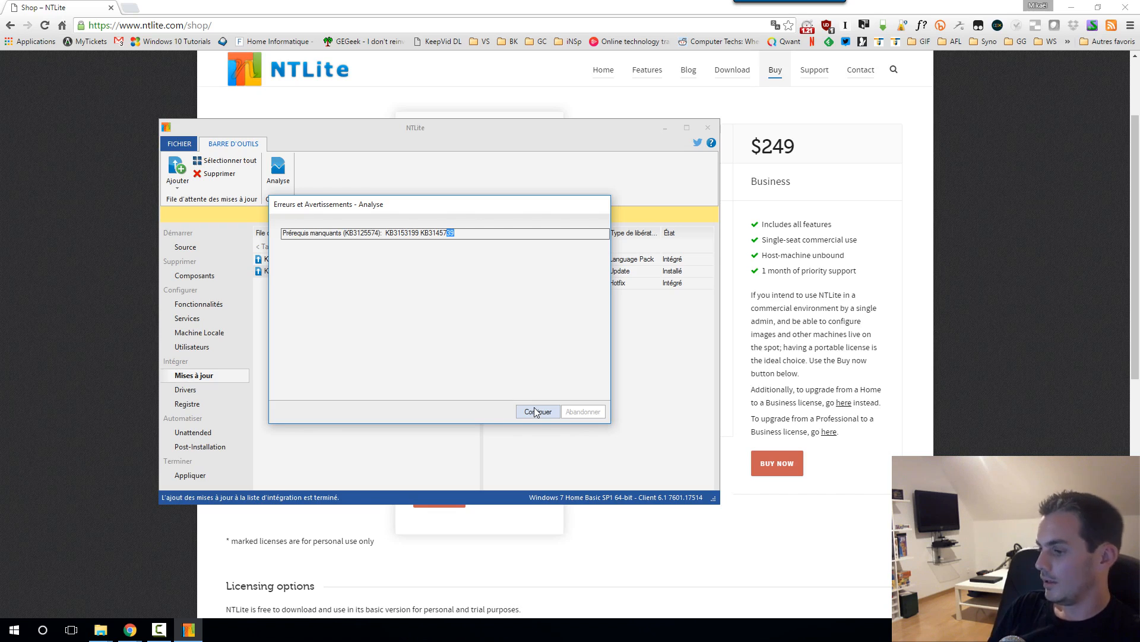
left_click(428, 233)
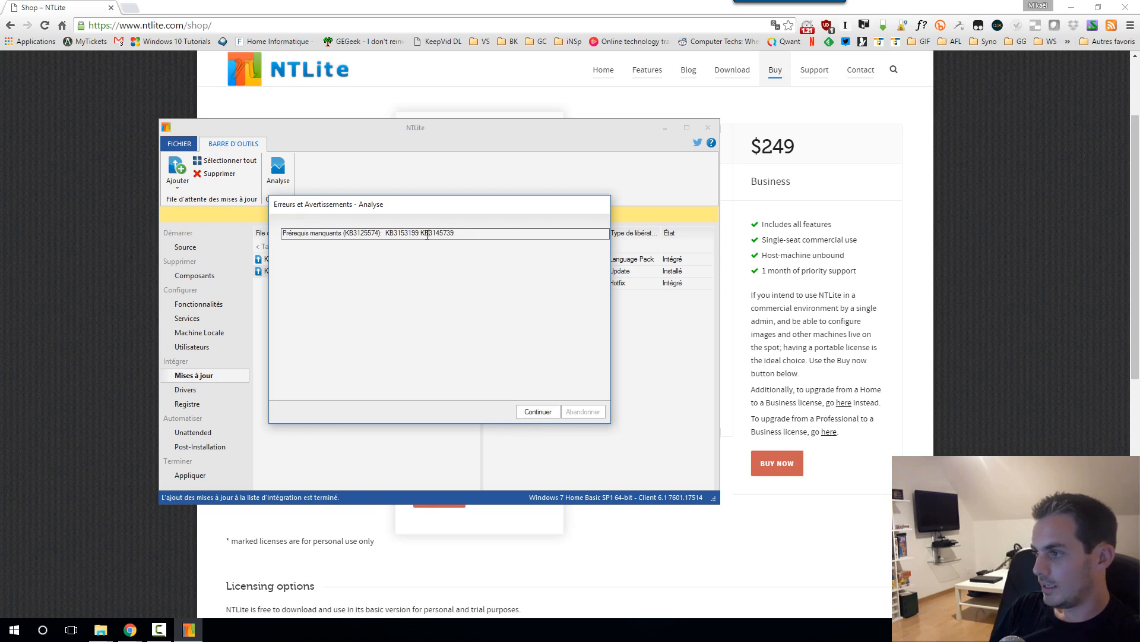
left_click_drag(455, 233, 392, 233)
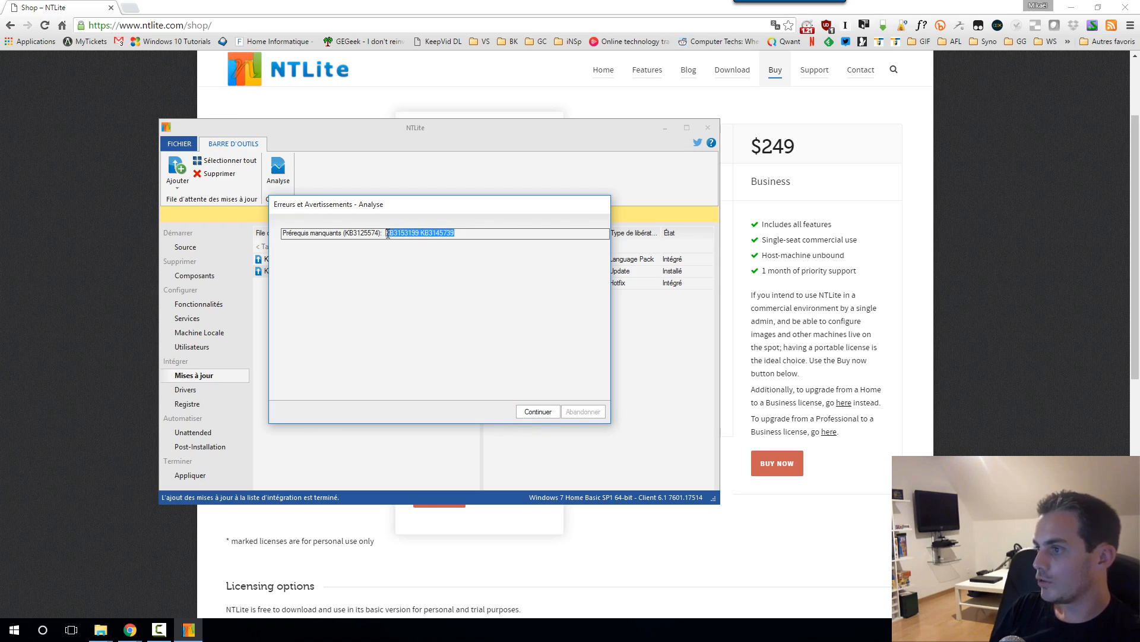
left_click(535, 411)
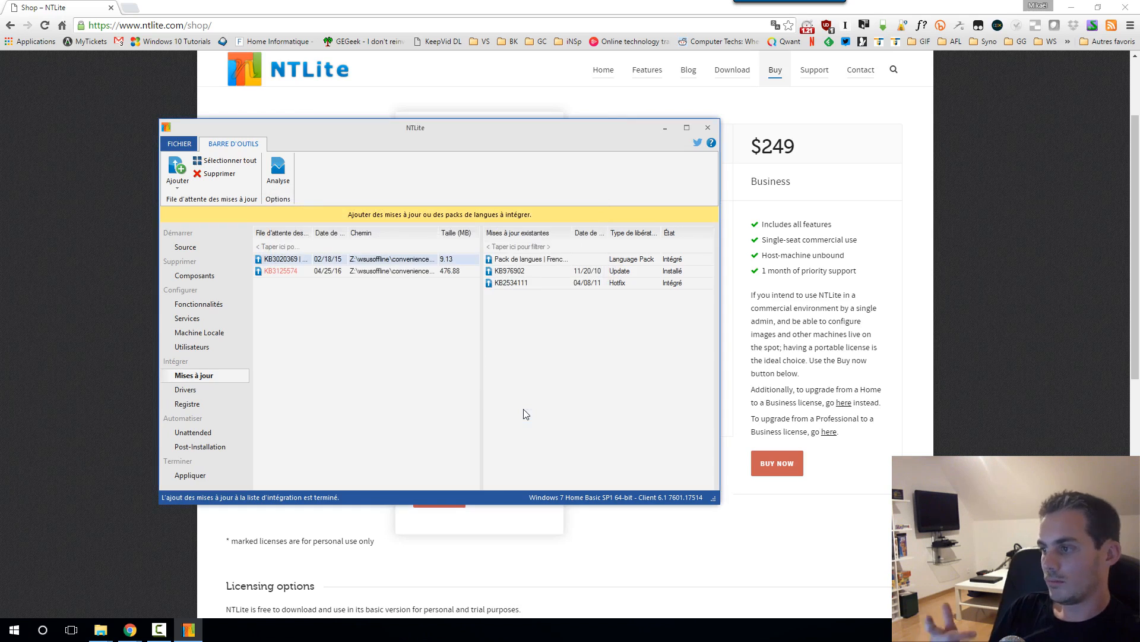
Step: Add Windows6.1-KB3145739-x64.msu and Windows6.1-KB3153199-x64.msu to the update queue and widen the queue's name column
left_click(282, 275)
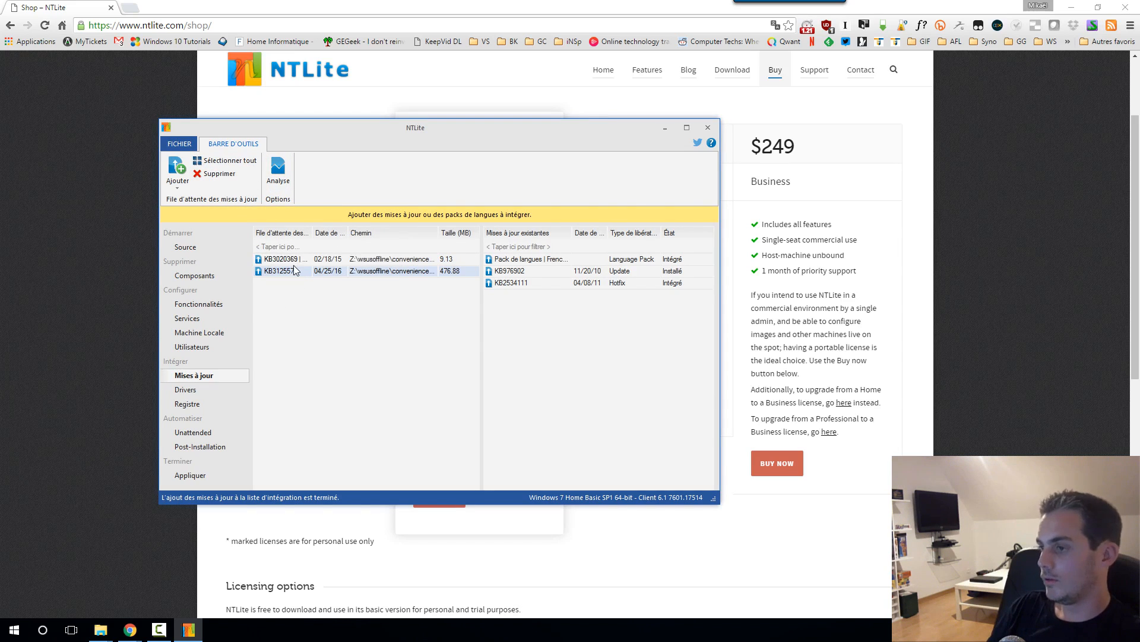
left_click(297, 284)
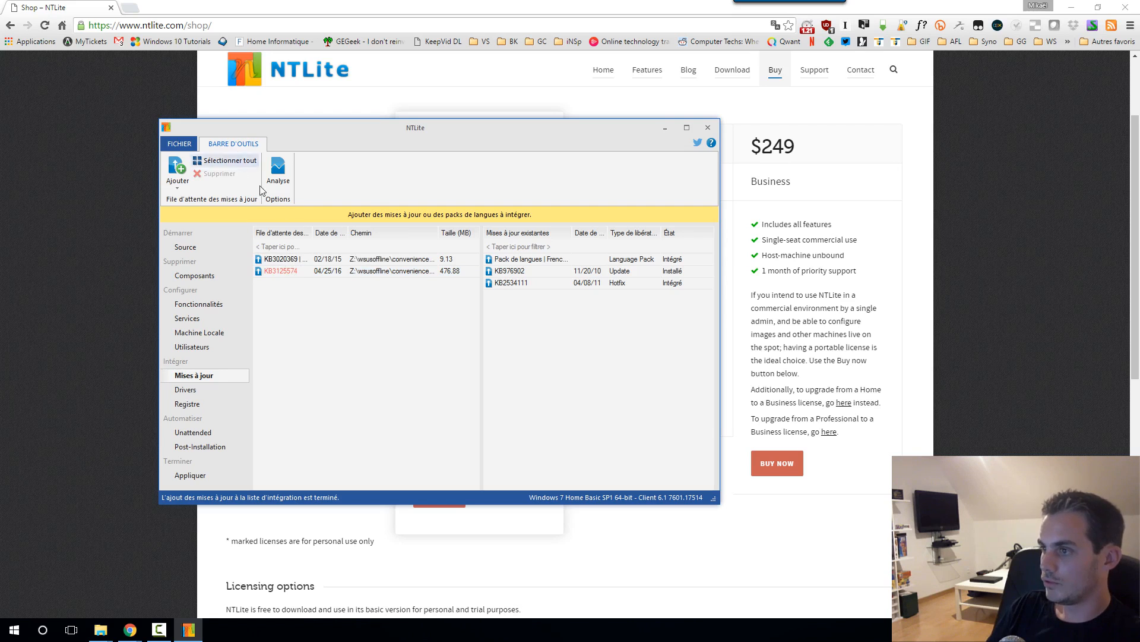
left_click(176, 170)
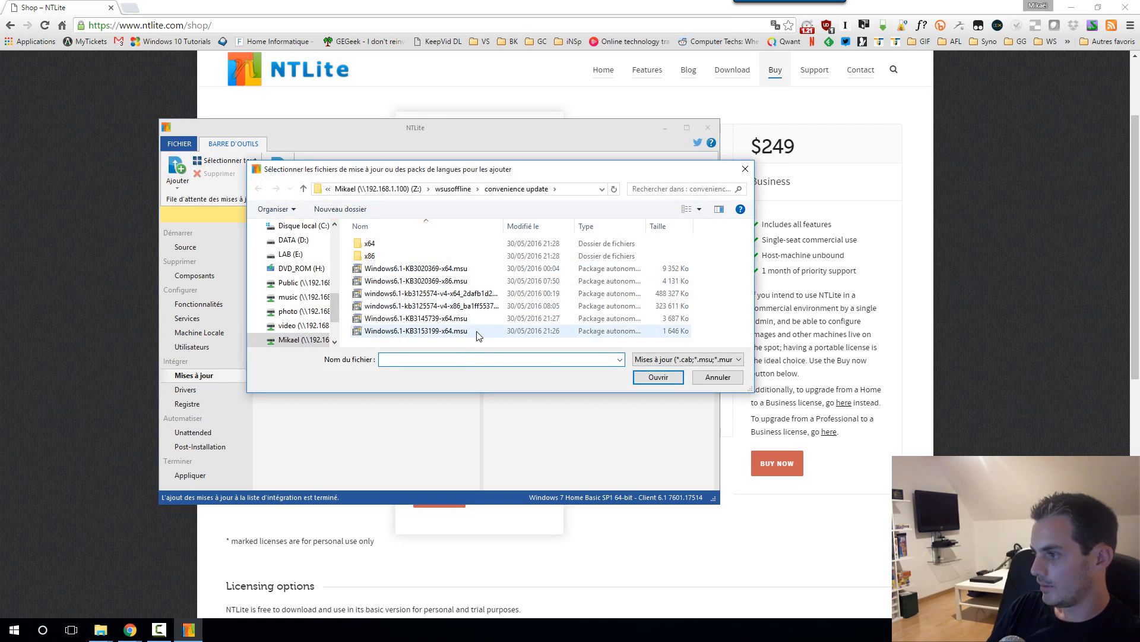
left_click(477, 319)
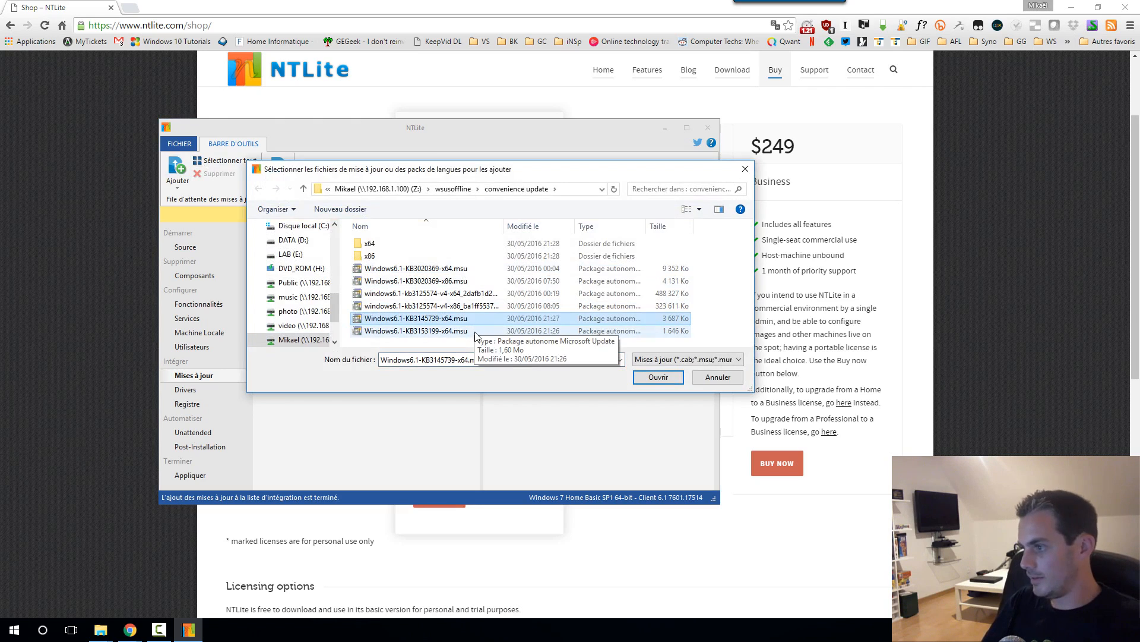
left_click(475, 331, "ctrl")
key("Return")
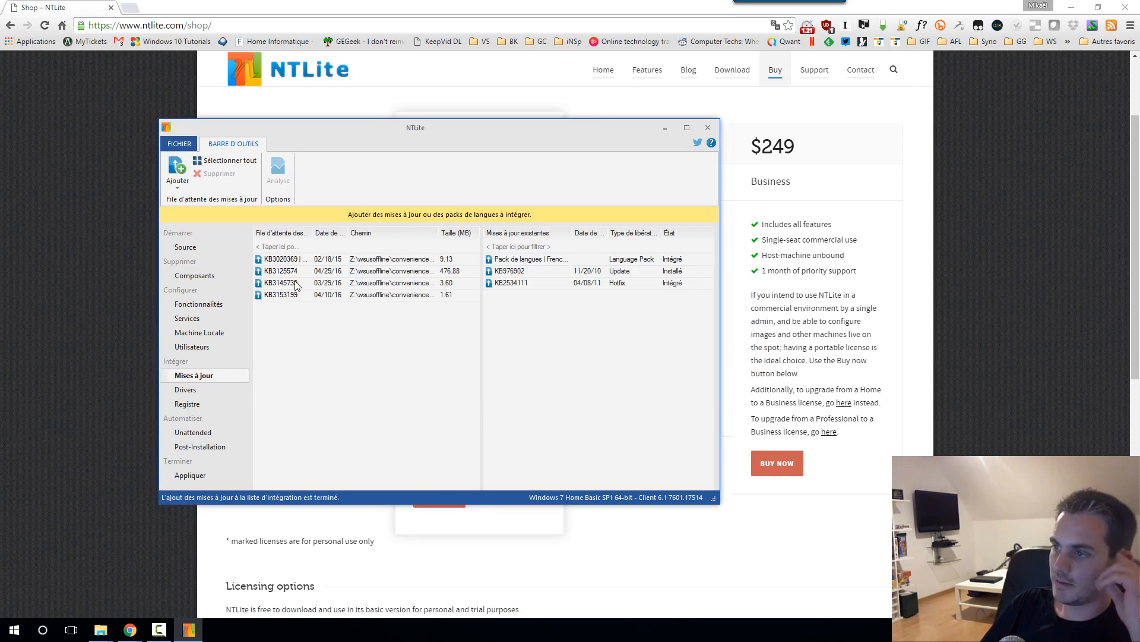
left_click_drag(313, 231, 321, 231)
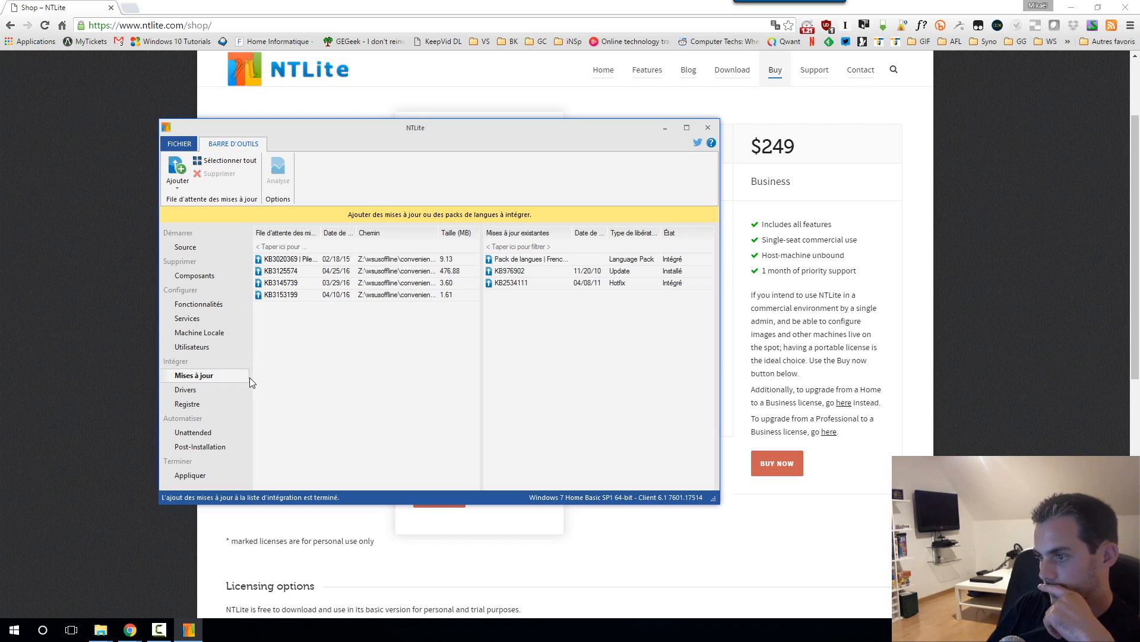
Step: Review the Drivers, Registre, Unattended and Post-Installation pages, then return to the queued updates under Mises à jour
left_click(200, 396)
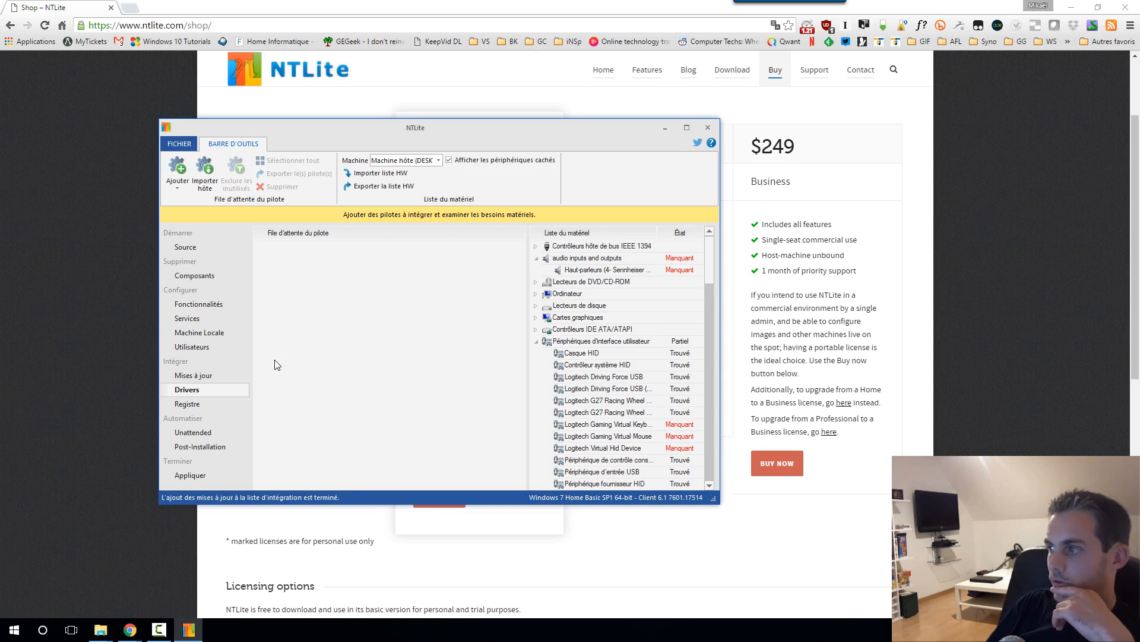
left_click(193, 405)
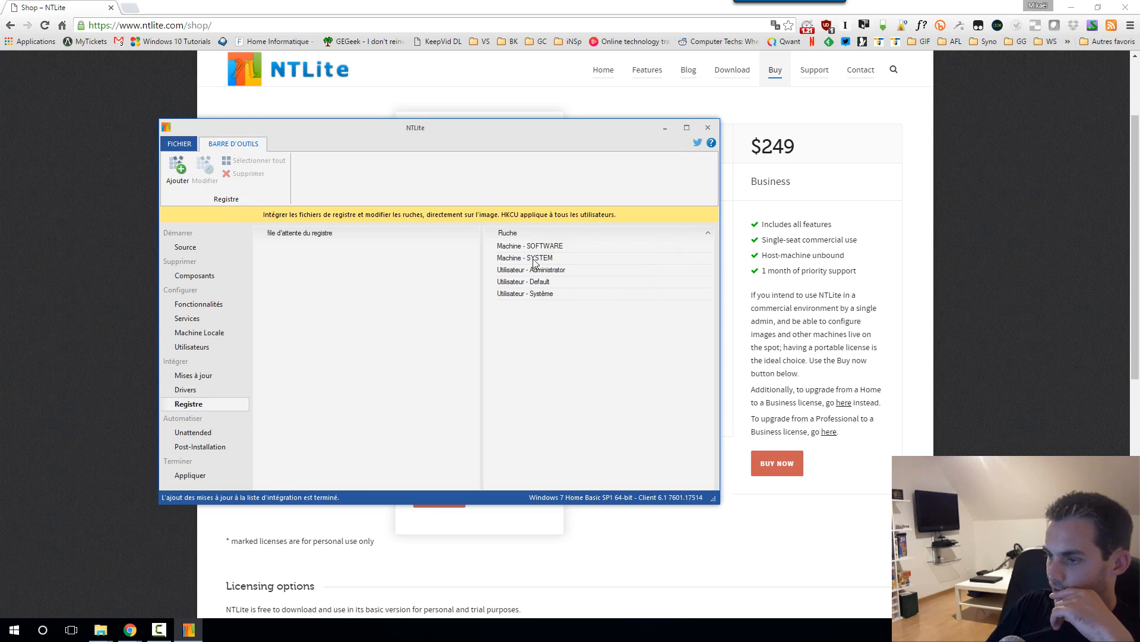
left_click(201, 434)
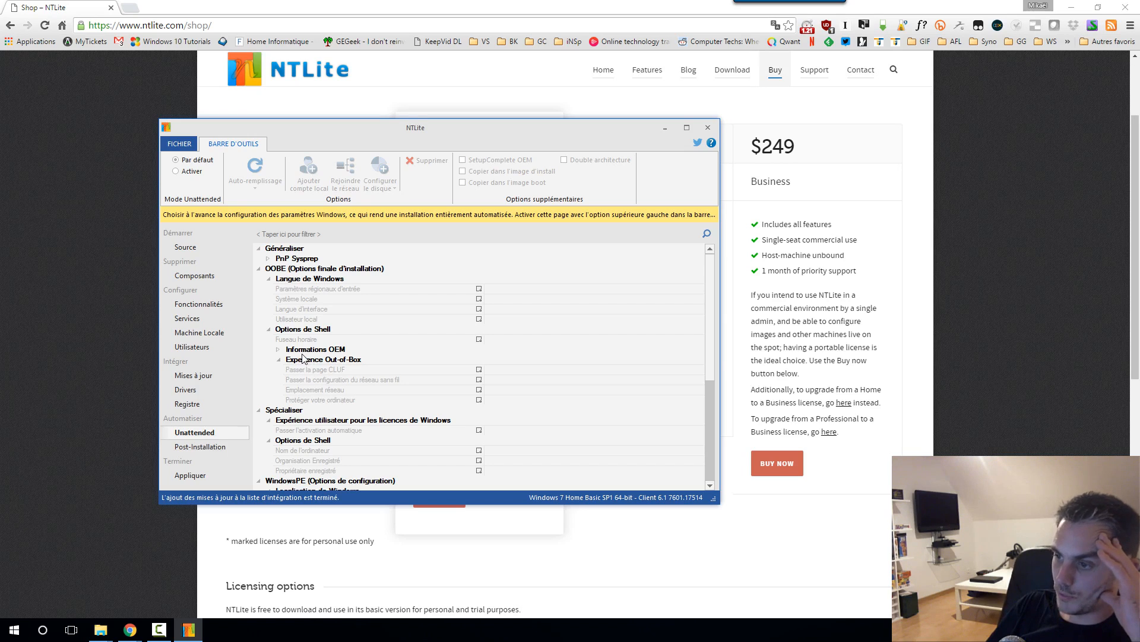
left_click(224, 453)
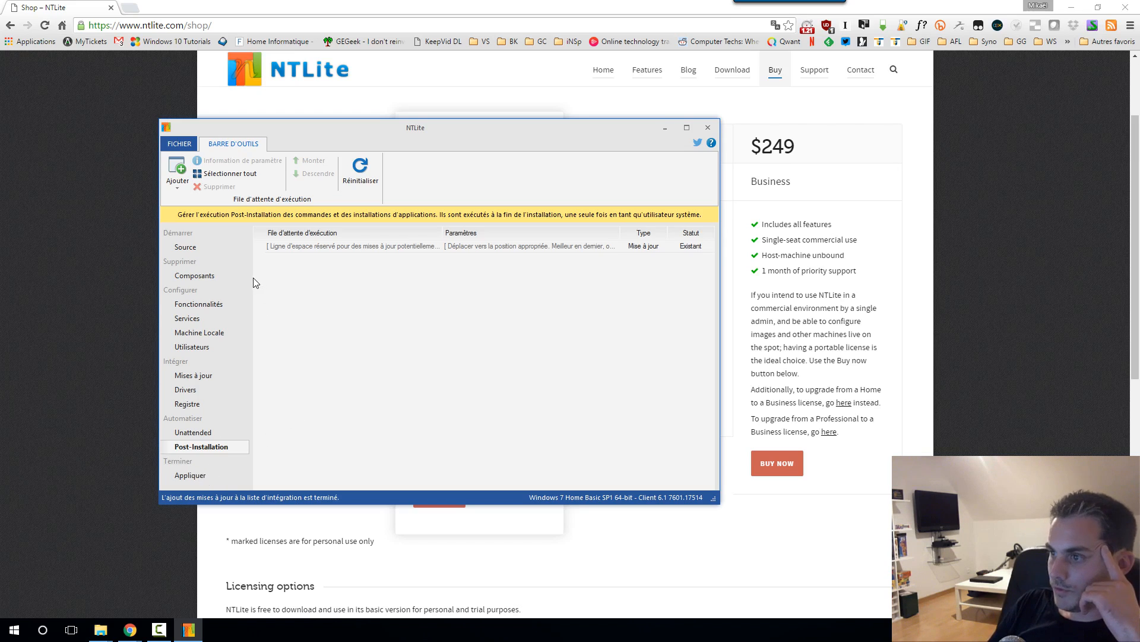
left_click(202, 375)
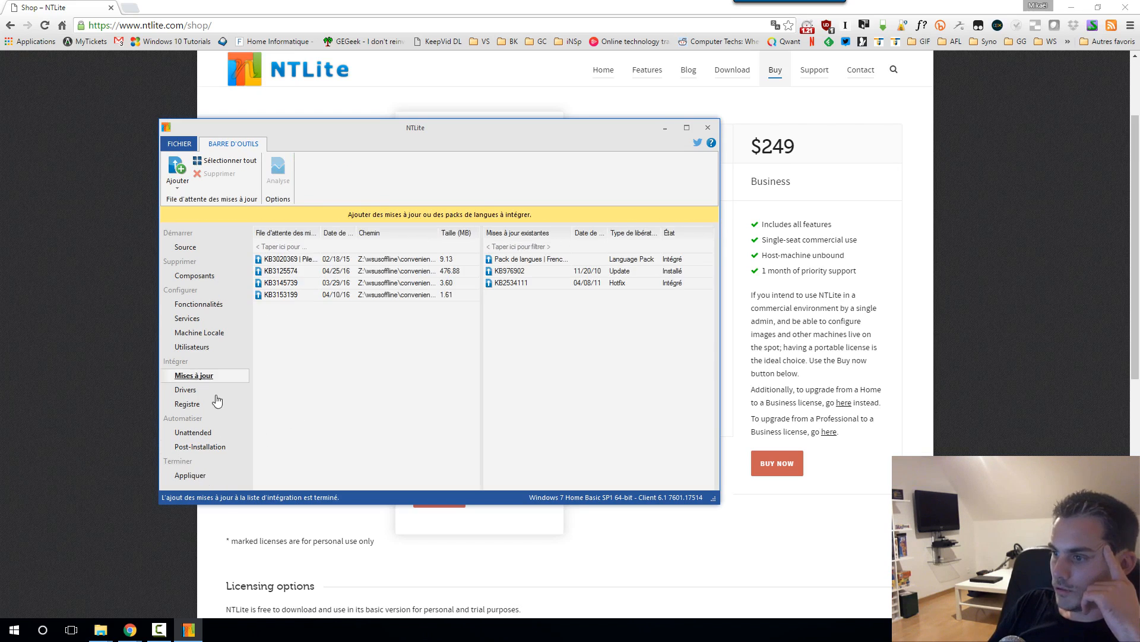
Step: Start processing all pending changes on the Home Basic image, with saving and unmounting enabled, and confirm
left_click(191, 475)
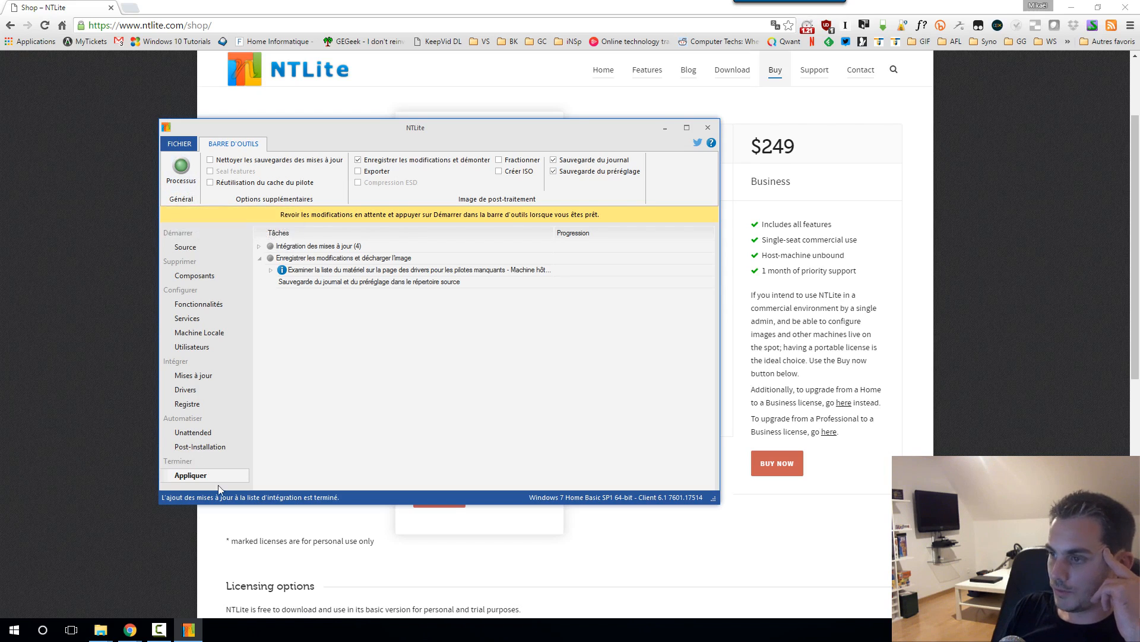
left_click(189, 185)
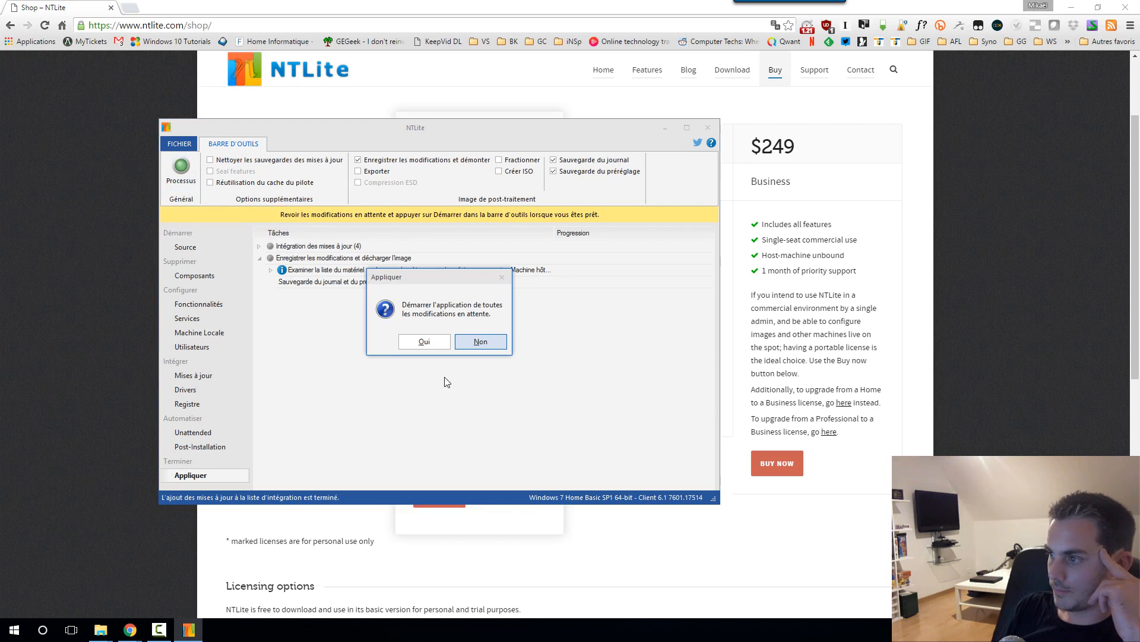
left_click(430, 346)
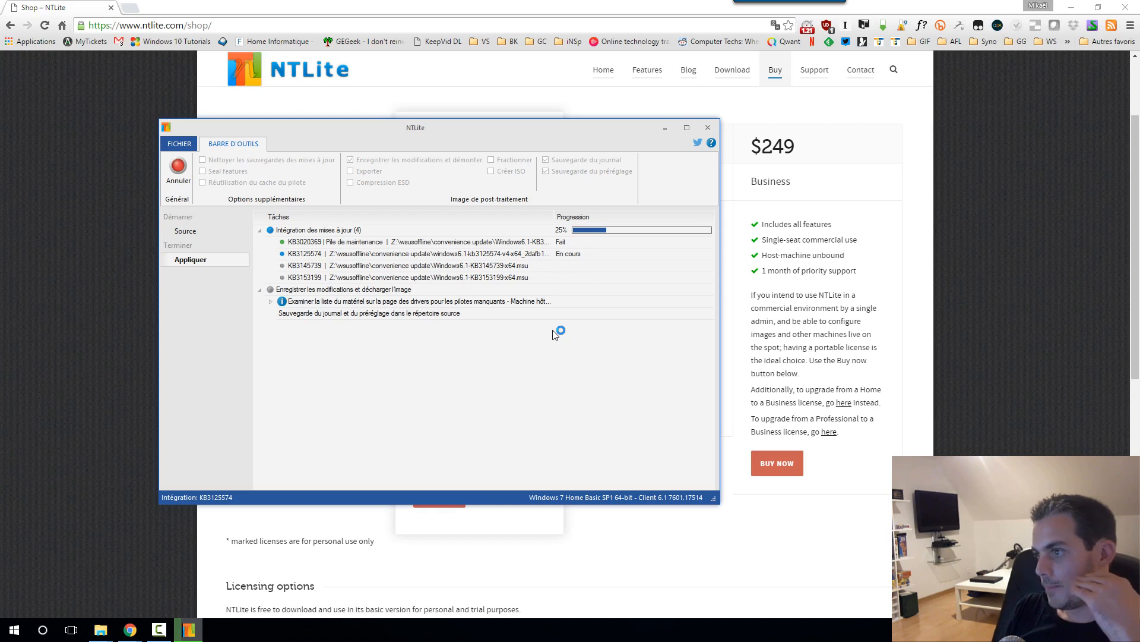
Step: Compare the sizes of the Home Basic, Home Premium and Professional editions under install.wim in the source list
left_click(213, 230)
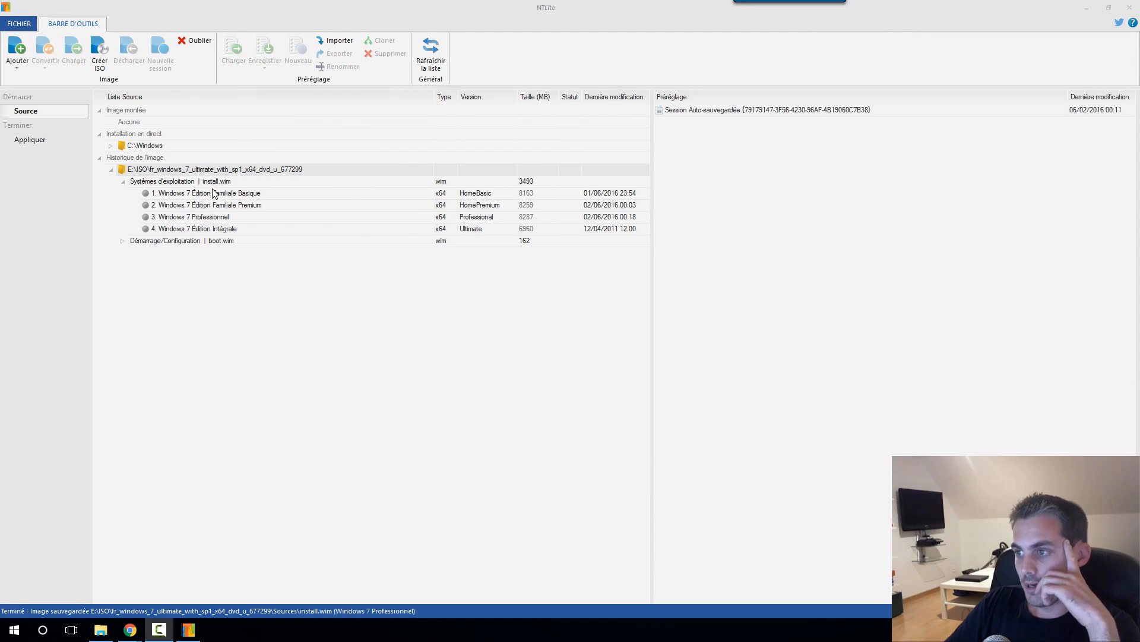
left_click(219, 198)
left_click(499, 209)
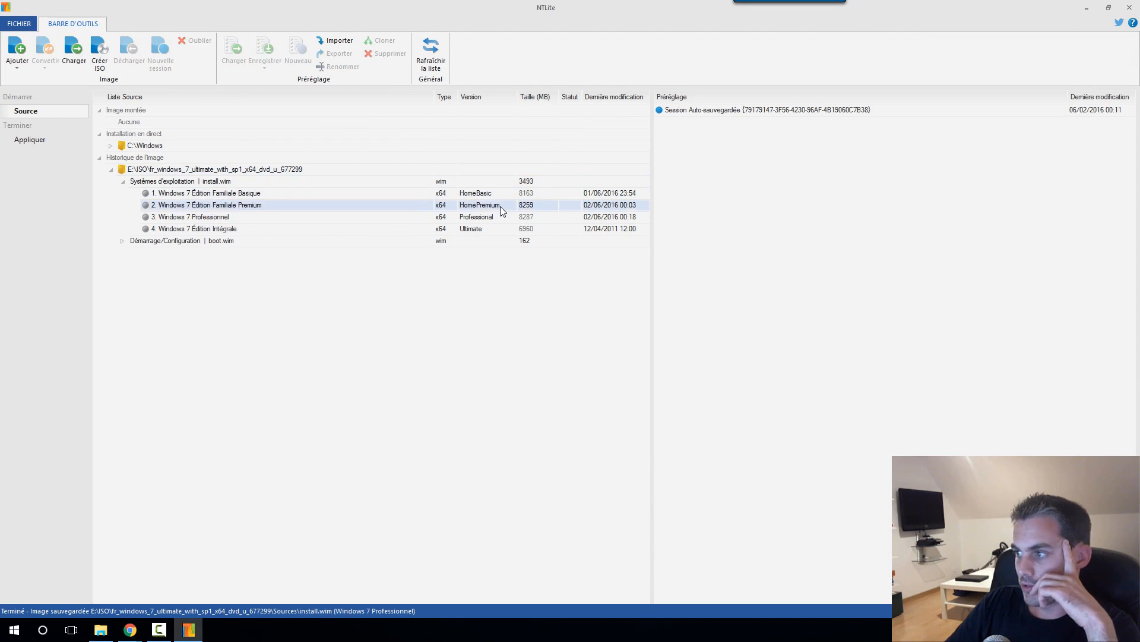
left_click(502, 215)
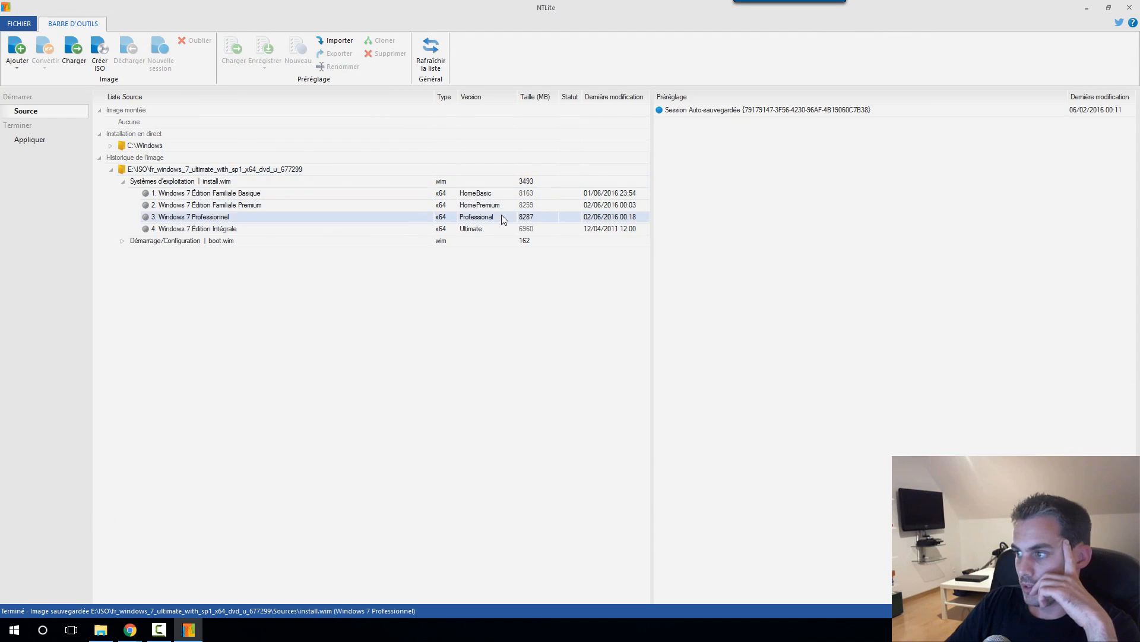
left_click(533, 195)
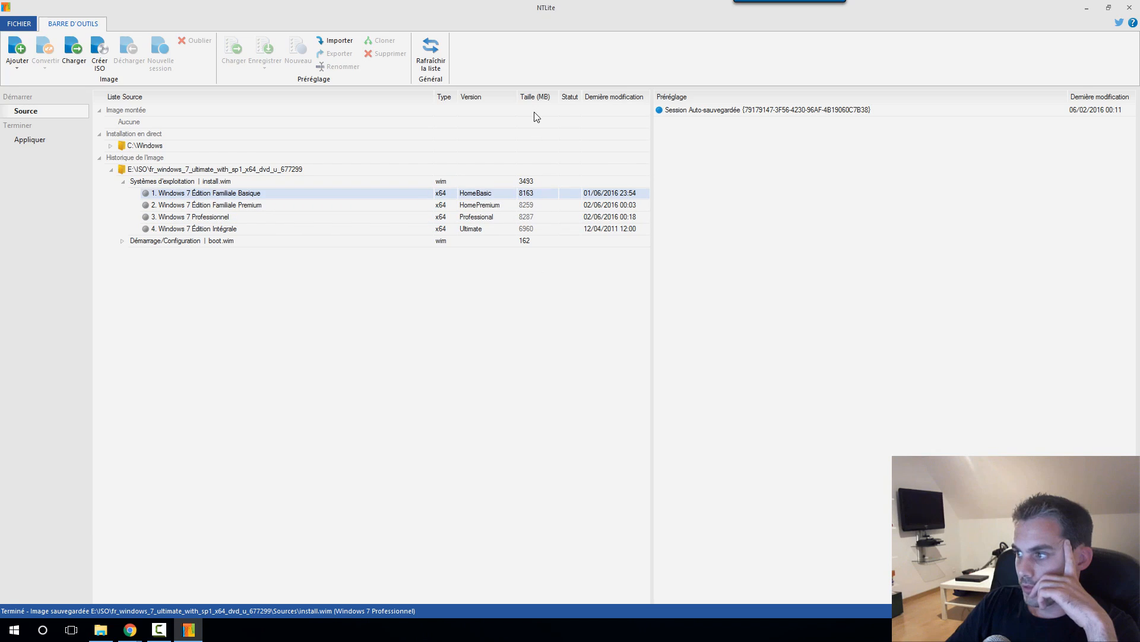
left_click(530, 215)
left_click(533, 206)
left_click(533, 195)
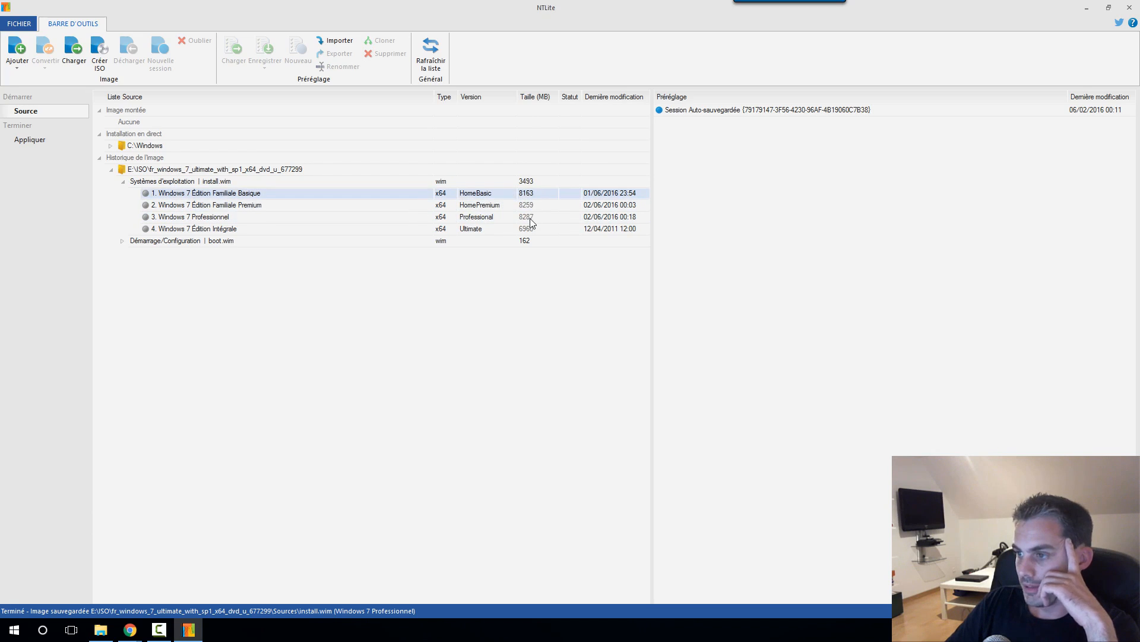
Step: Load the Windows 7 Édition Intégrale edition from install.wim and check its queue of updates to integrate
left_click(232, 232)
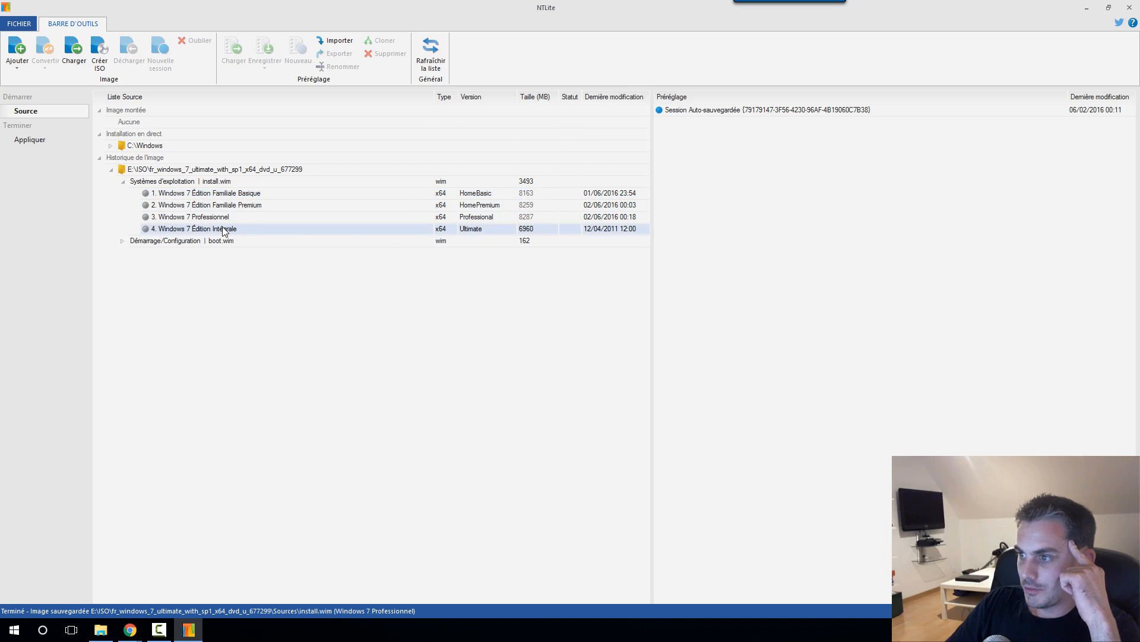
double_click(224, 232)
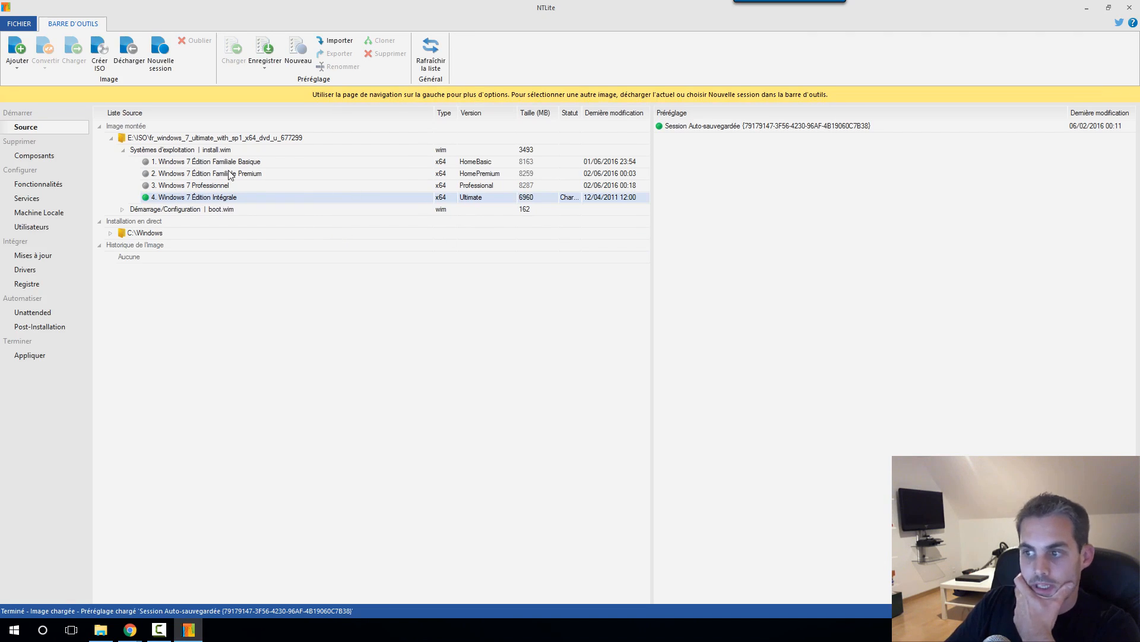
left_click(54, 251)
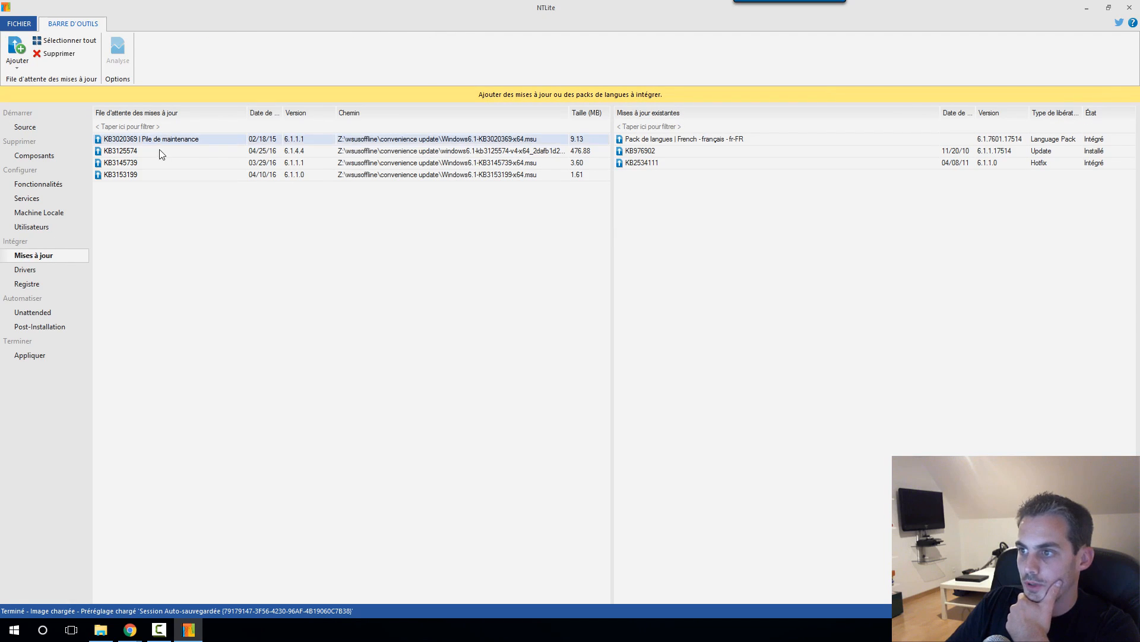
left_click(141, 174)
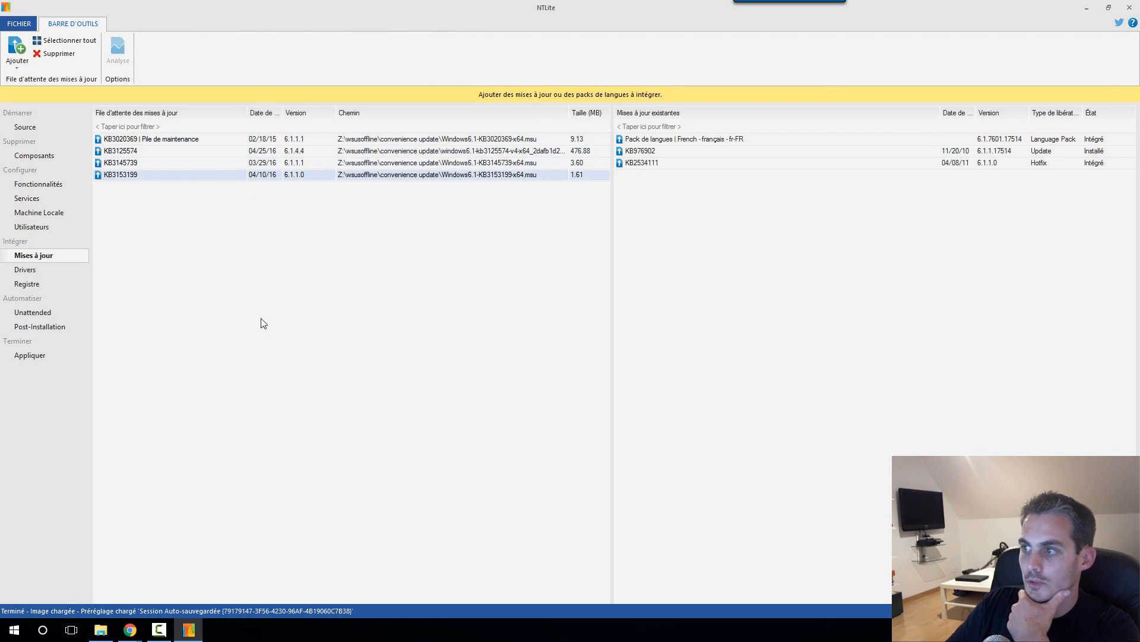
left_click(256, 300)
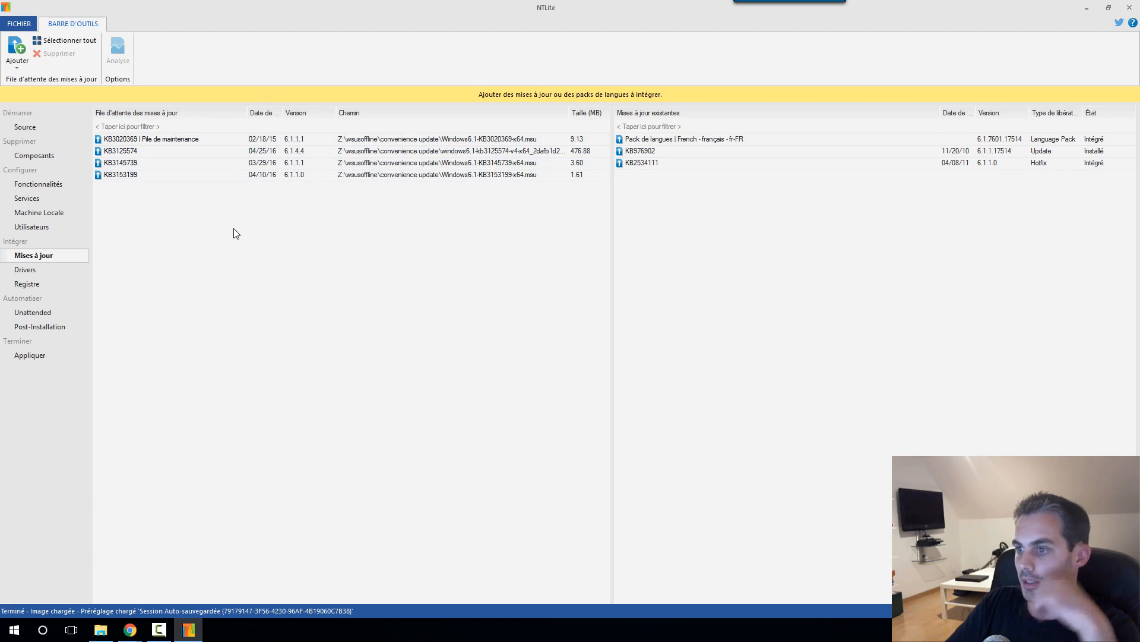
Step: Review the loaded Ultimate edition among the source images, its update queue and the pending tasks under Appliquer
left_click(26, 128)
left_click(197, 201)
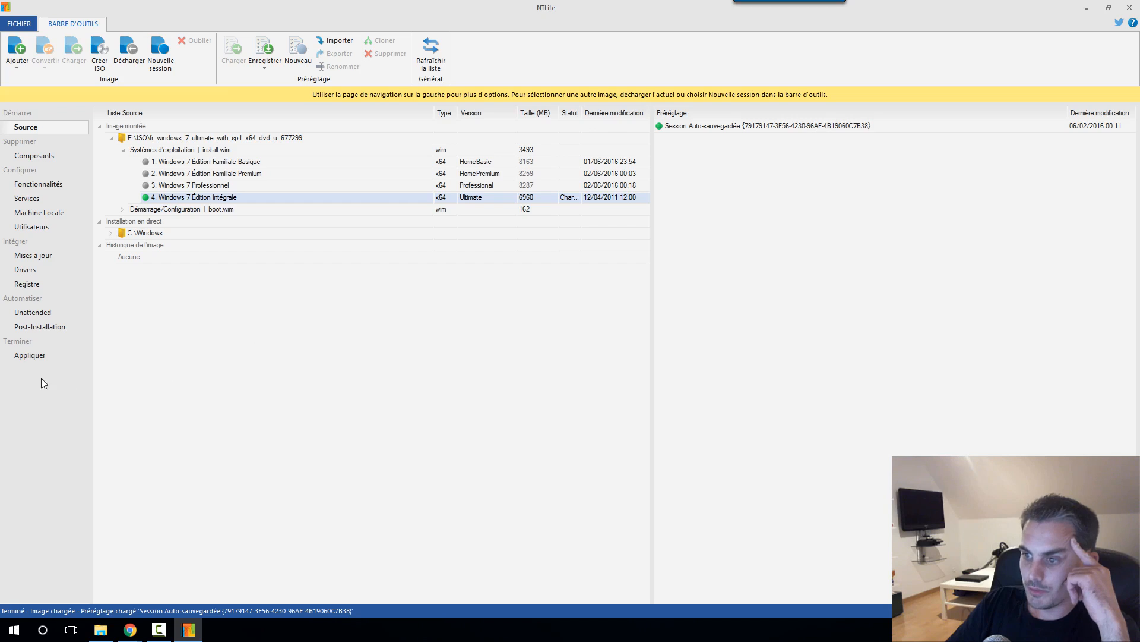
left_click(34, 256)
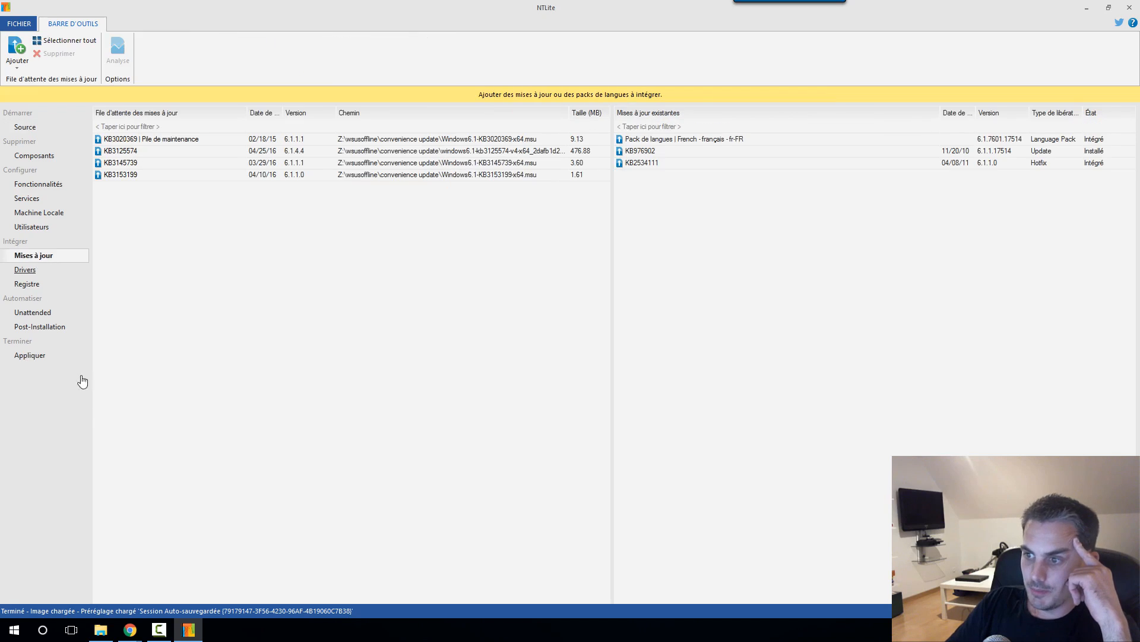
left_click(35, 358)
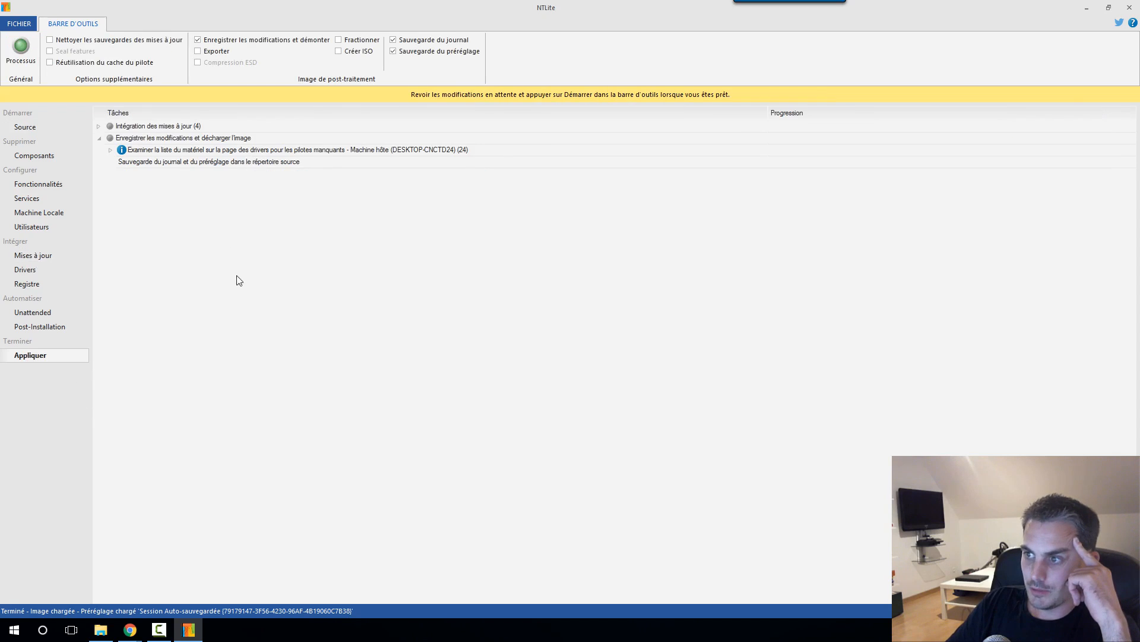
left_click(37, 128)
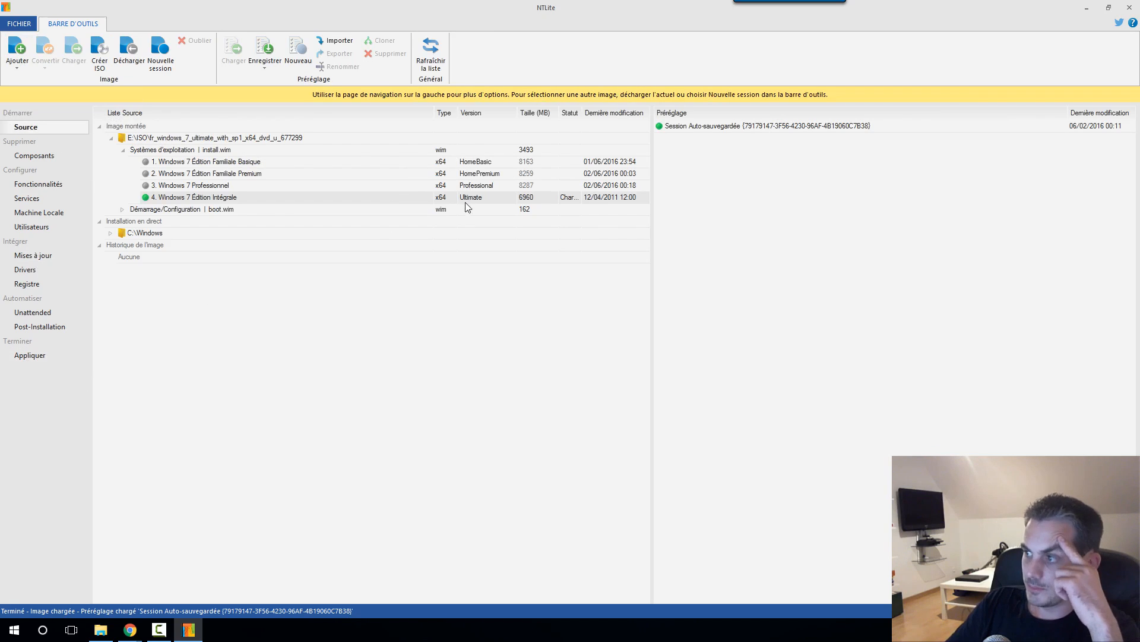
left_click(523, 164)
left_click(493, 186)
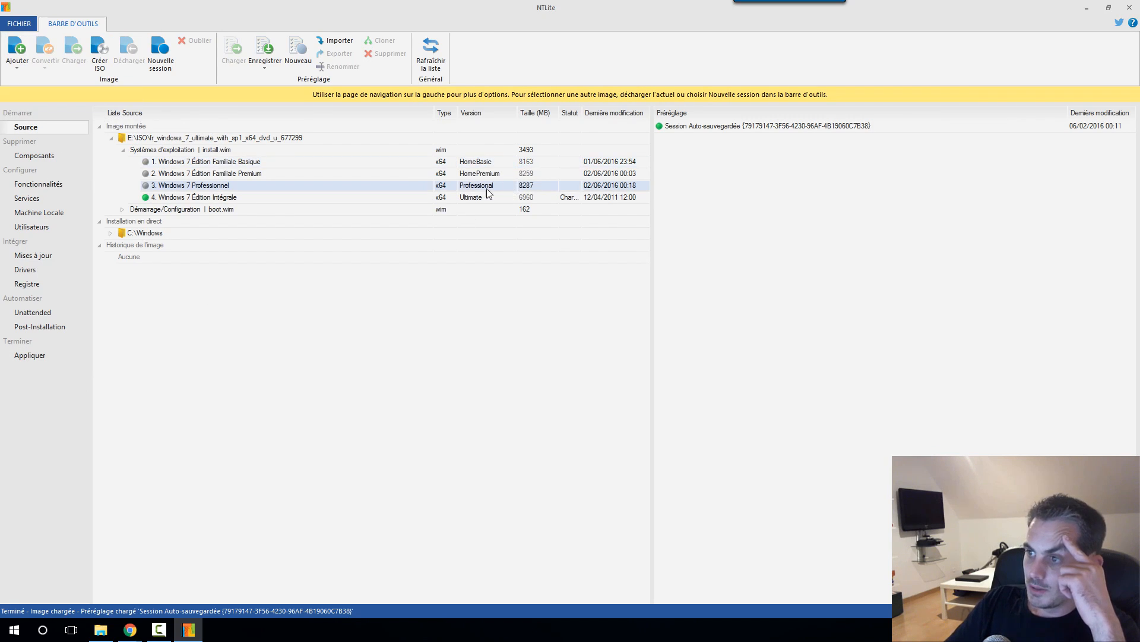
left_click(221, 197)
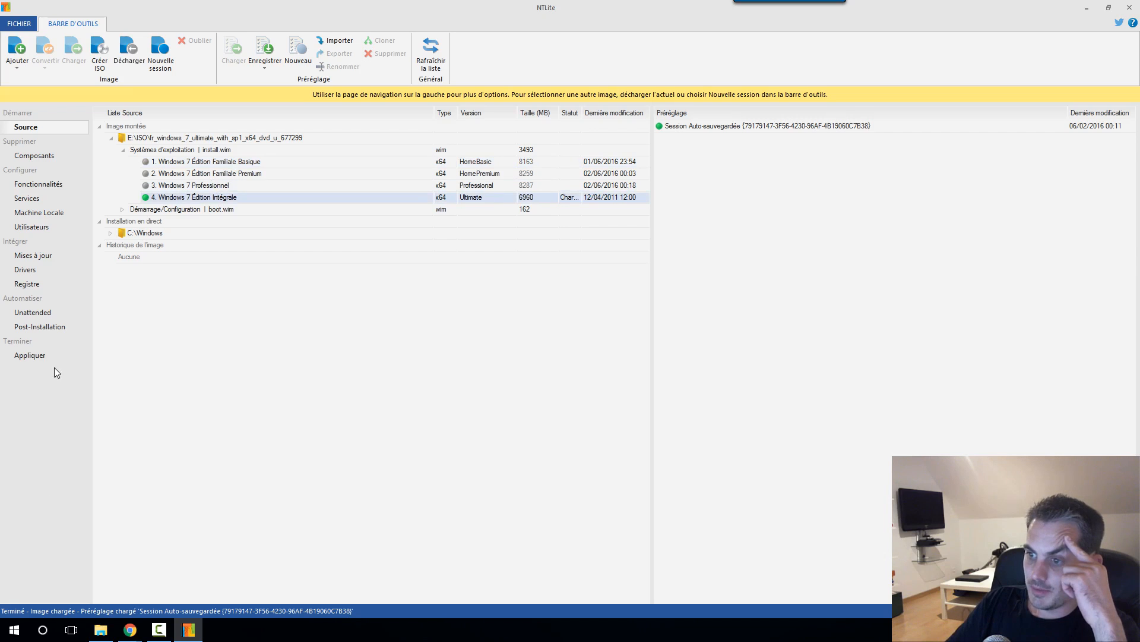
Step: Enable ISO creation for the Ultimate image's processing and save the output on LAB (E:) as Windows7_AIO_Updated-02-06-16.iso
left_click(40, 357)
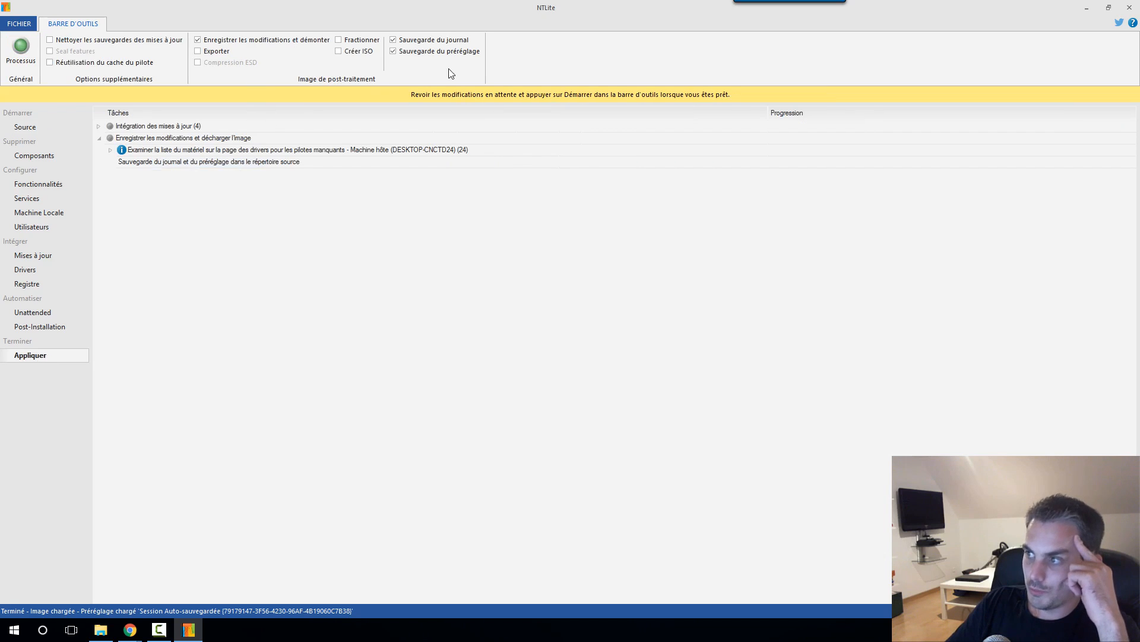
left_click(364, 54)
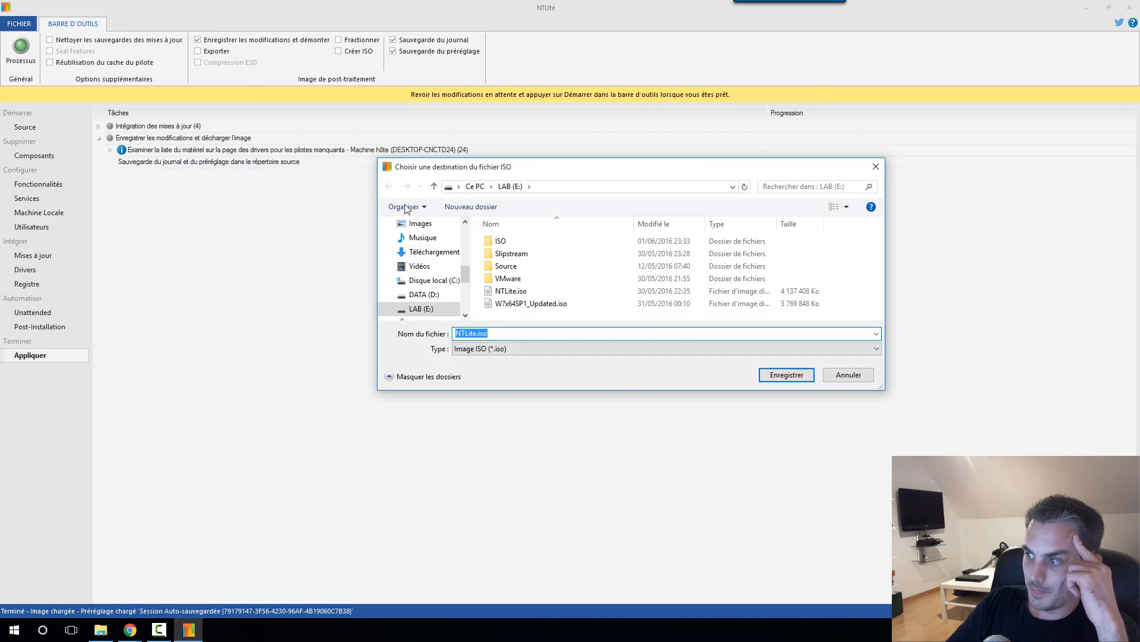
left_click(477, 334)
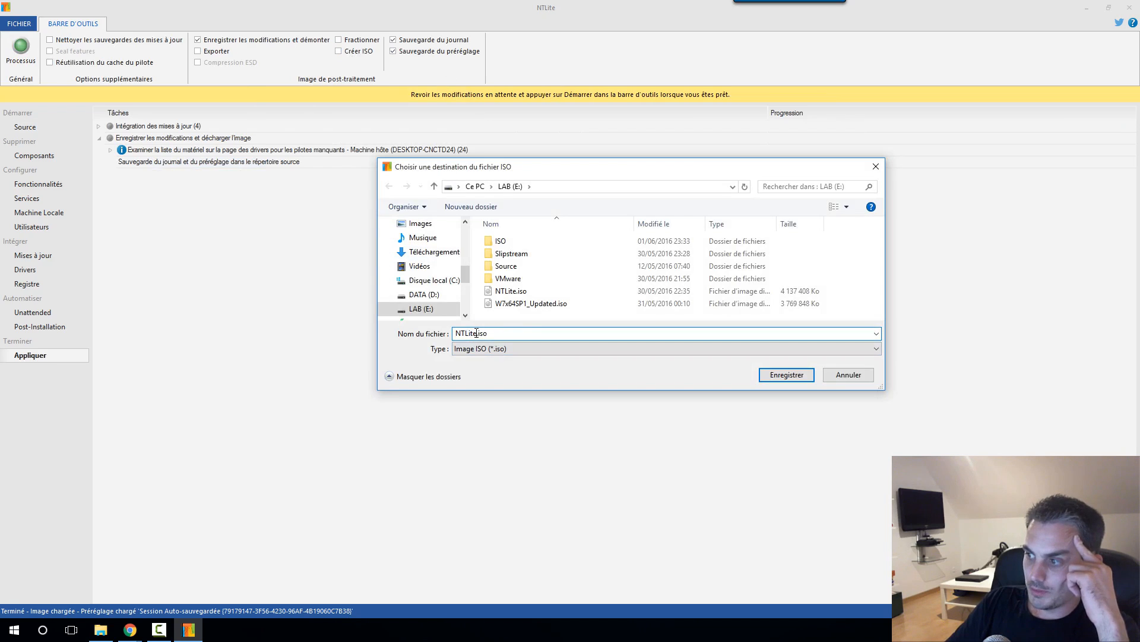
key("shift+Home")
type("Wi")
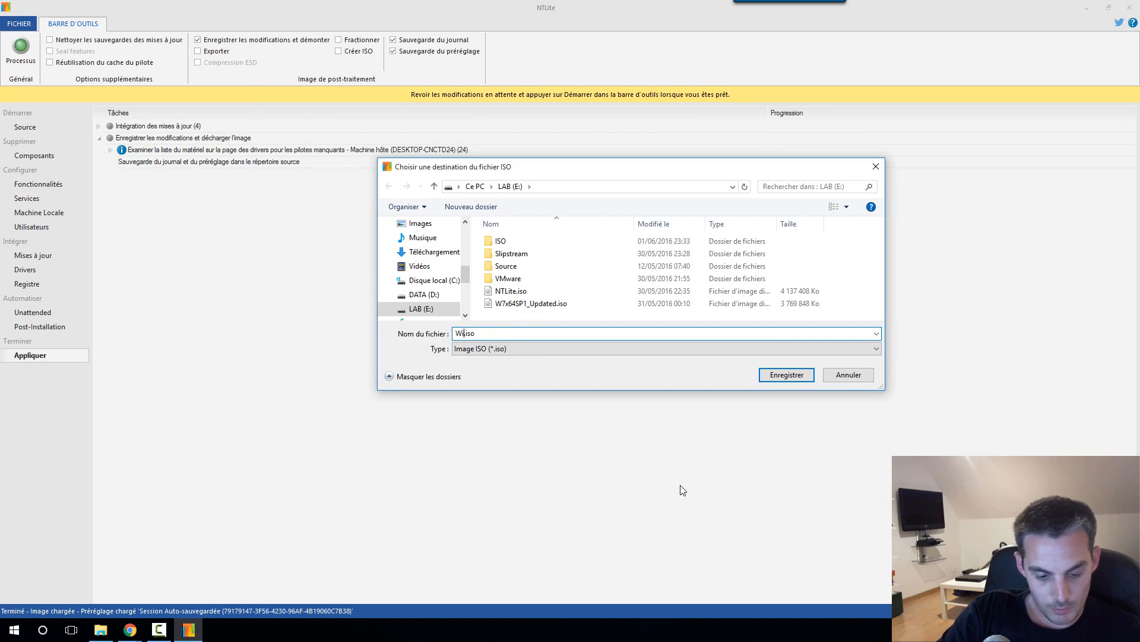
type("ndows7")
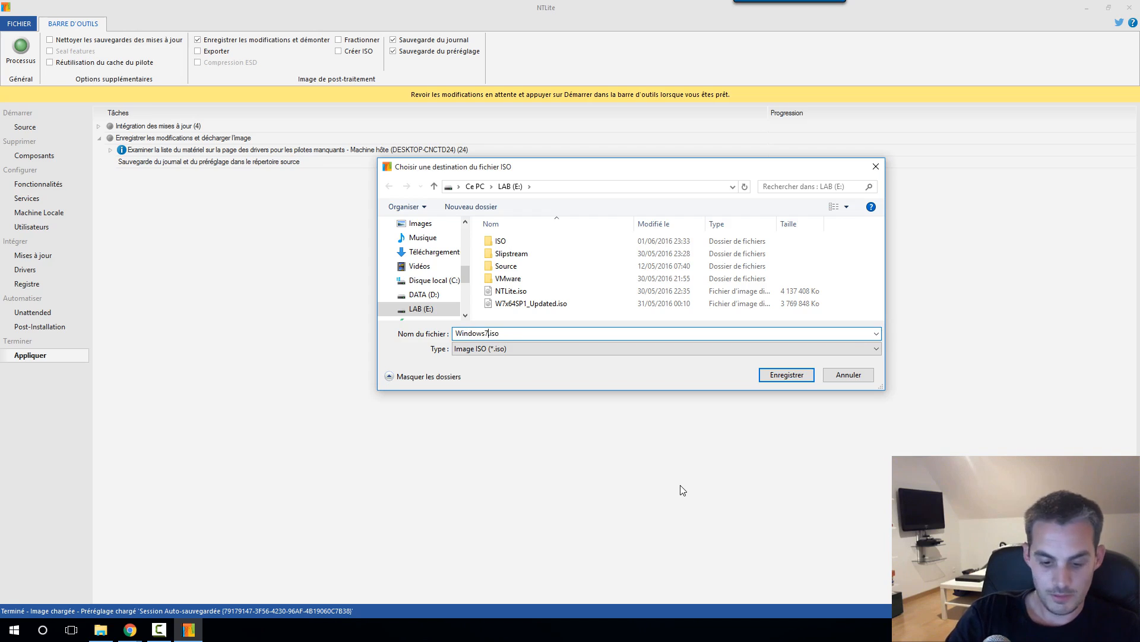
type("_AIO")
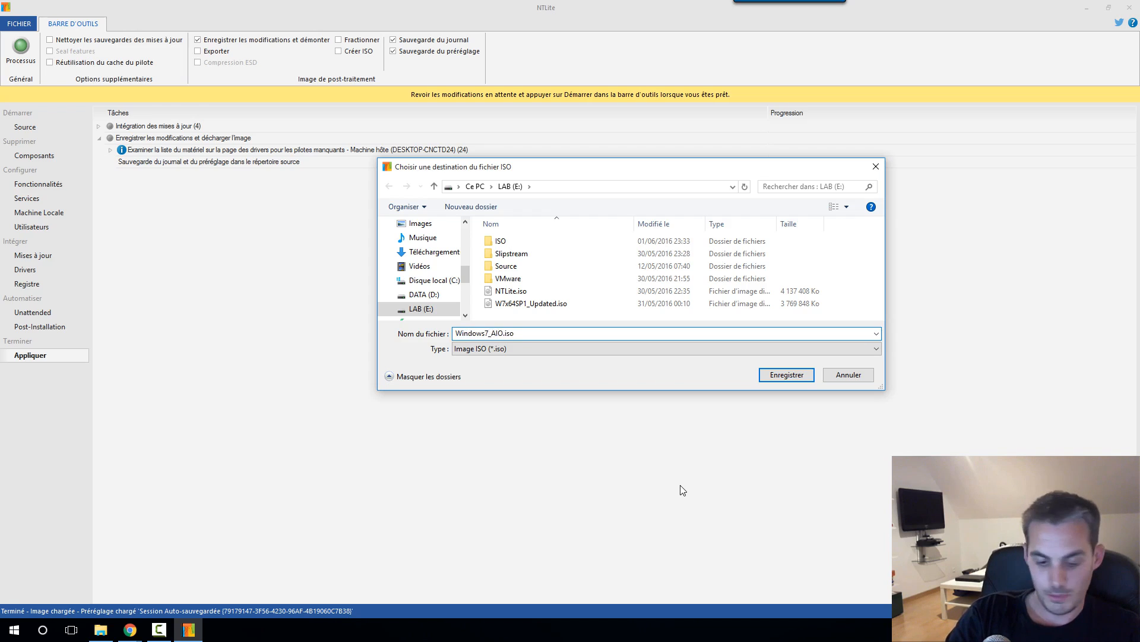
type("_Updated")
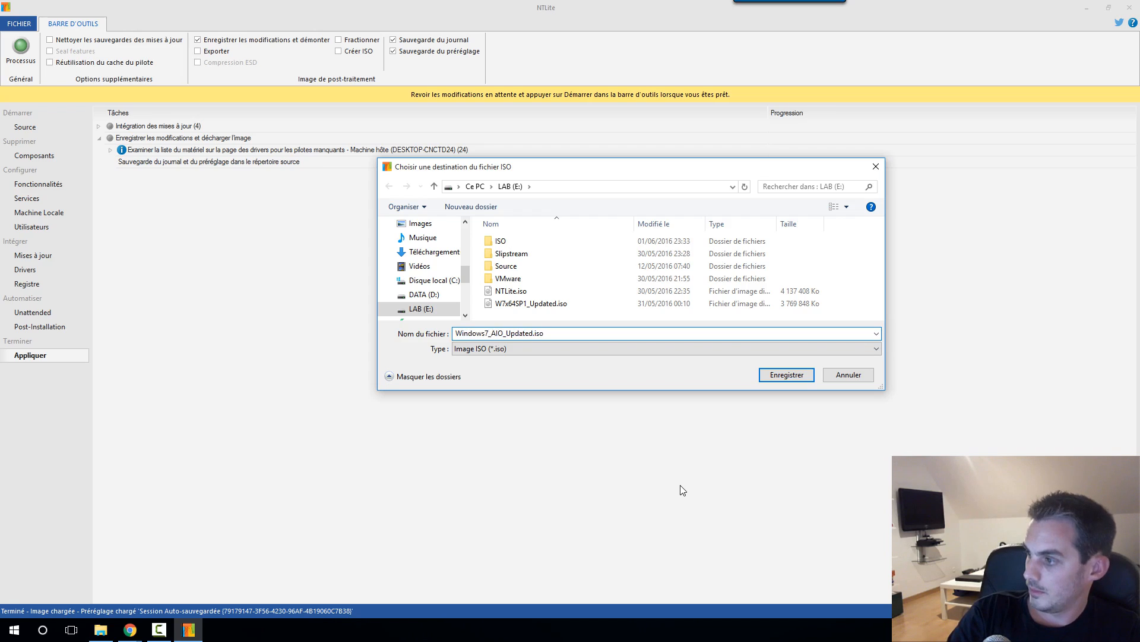
type("-")
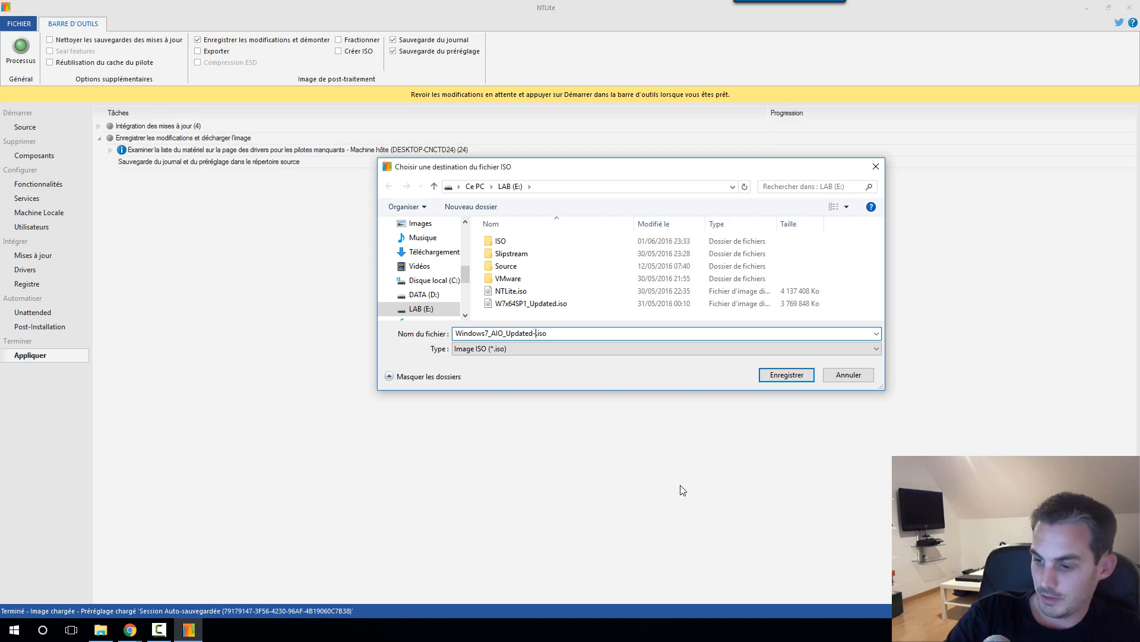
type("02-06")
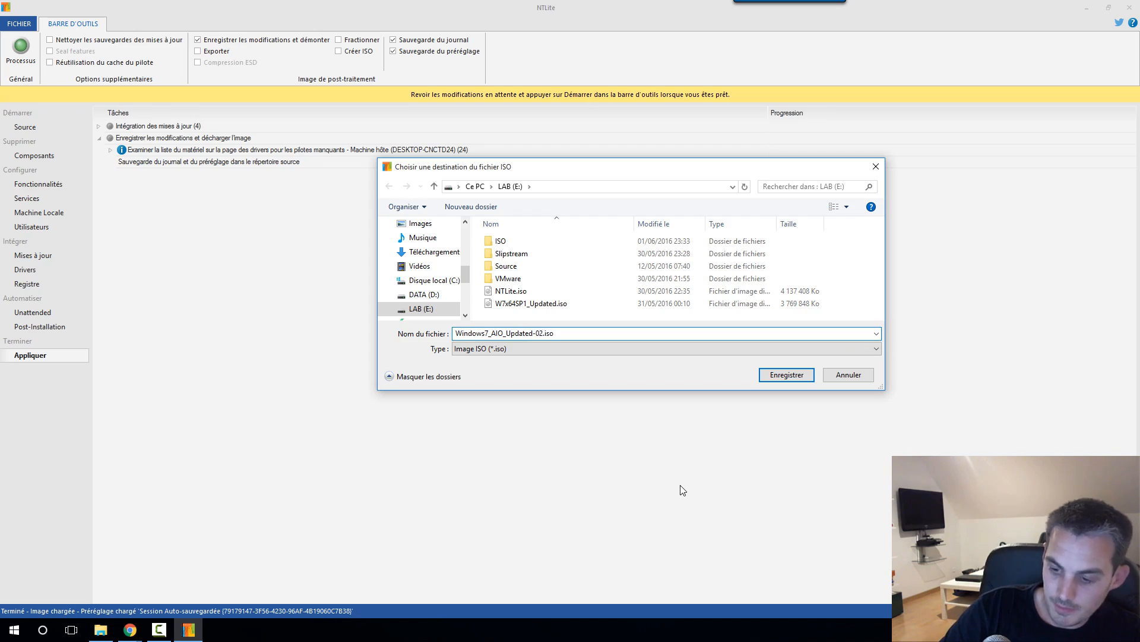
type("-16")
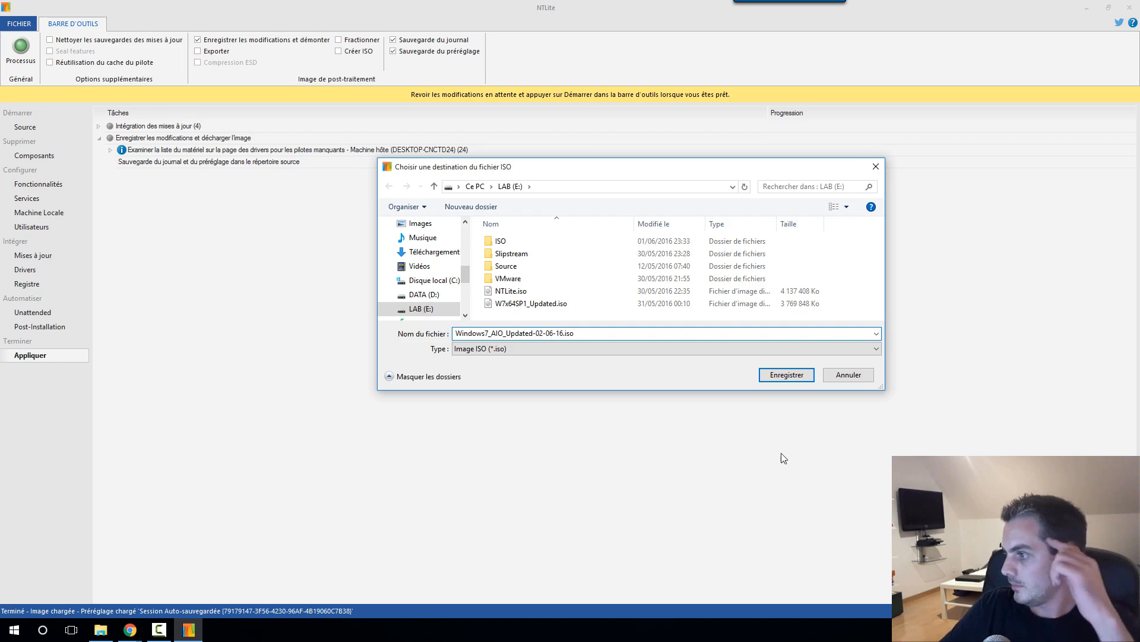
left_click(799, 378)
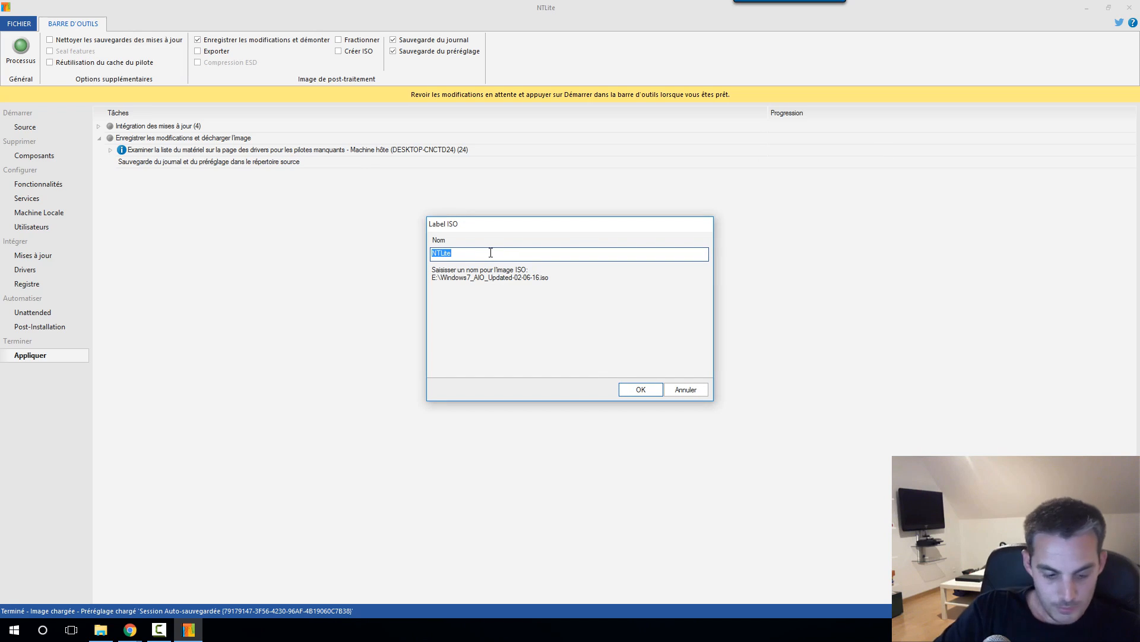
Step: Set the ISO label to Windows_x64_AIO_Updated-02-06-16 and confirm it
type("Windws")
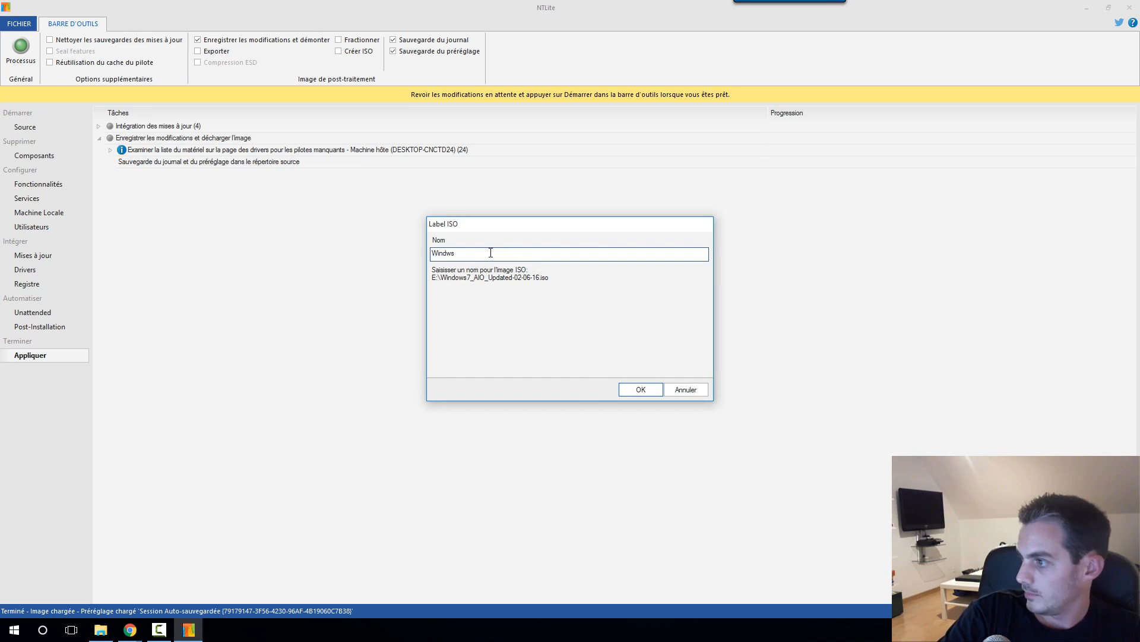
key("BackSpace")
key("BackSpace")
type("ows")
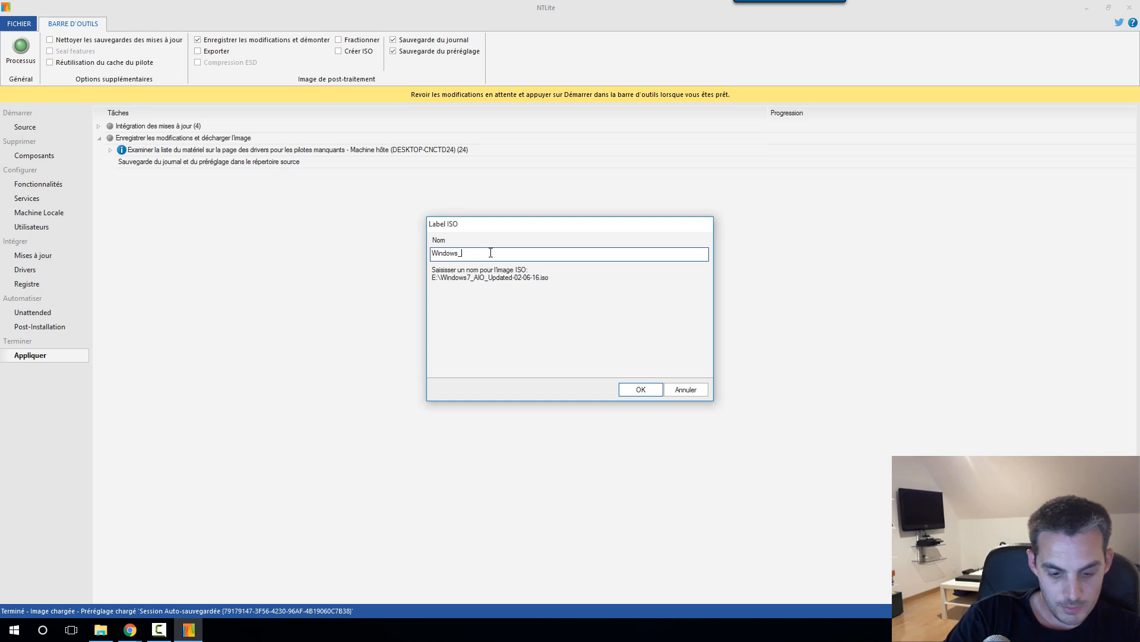
type("_x64")
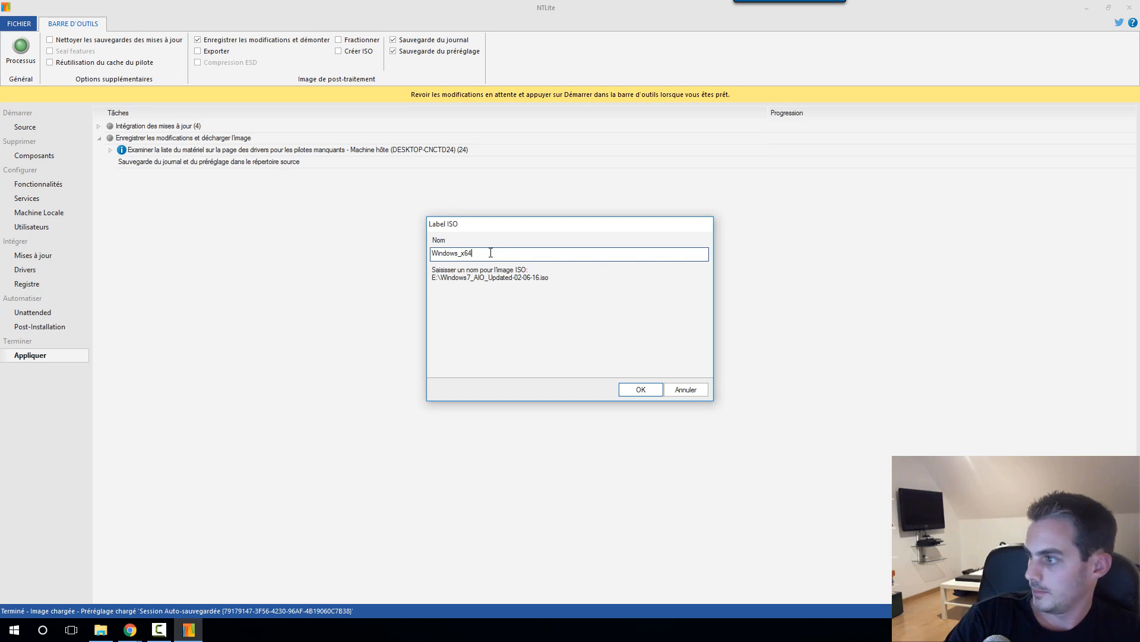
type("_AIO")
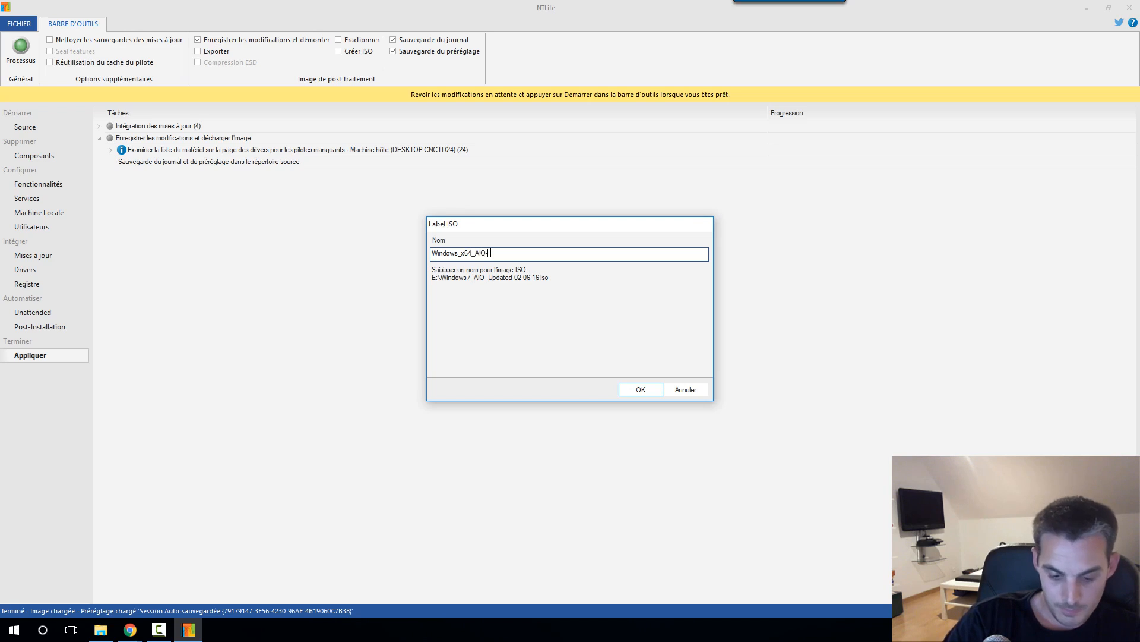
type("_U")
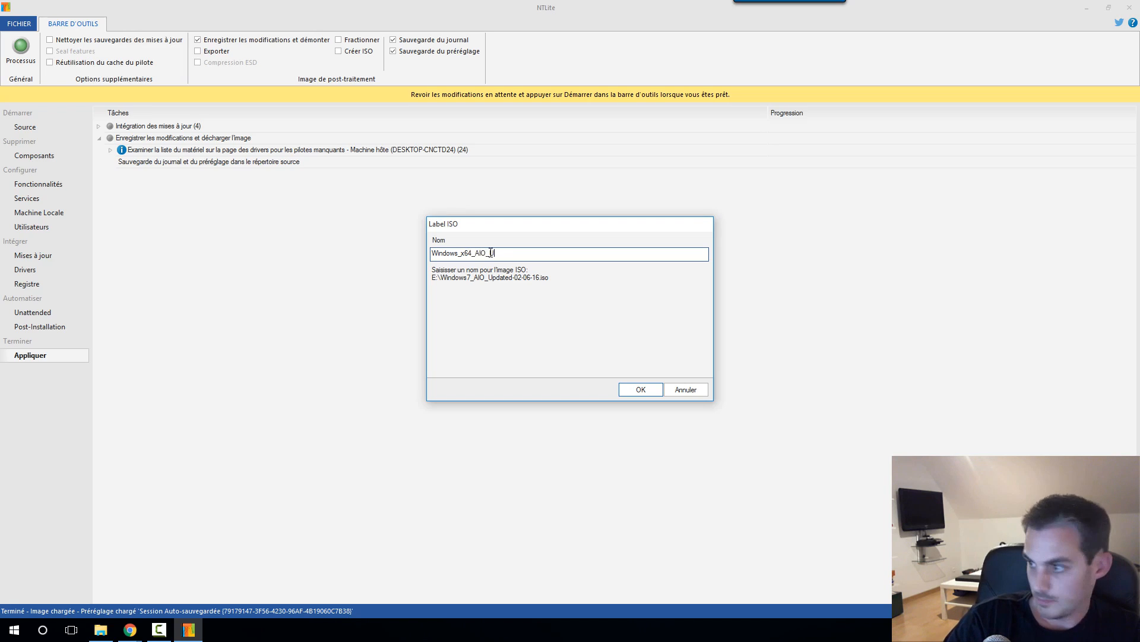
type("pdated")
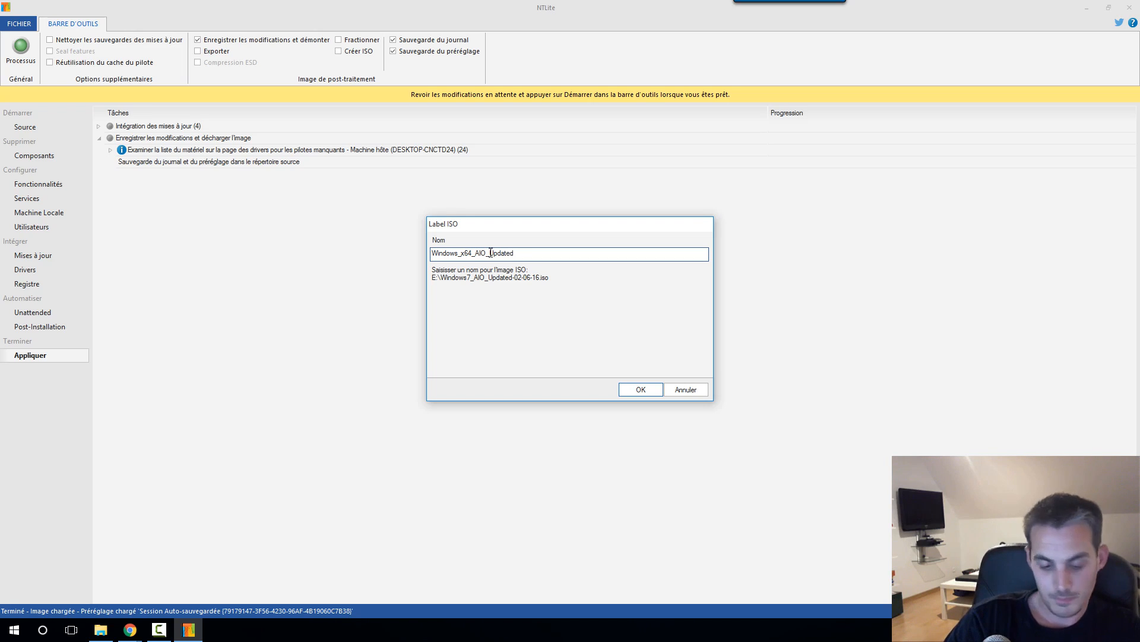
type("-02")
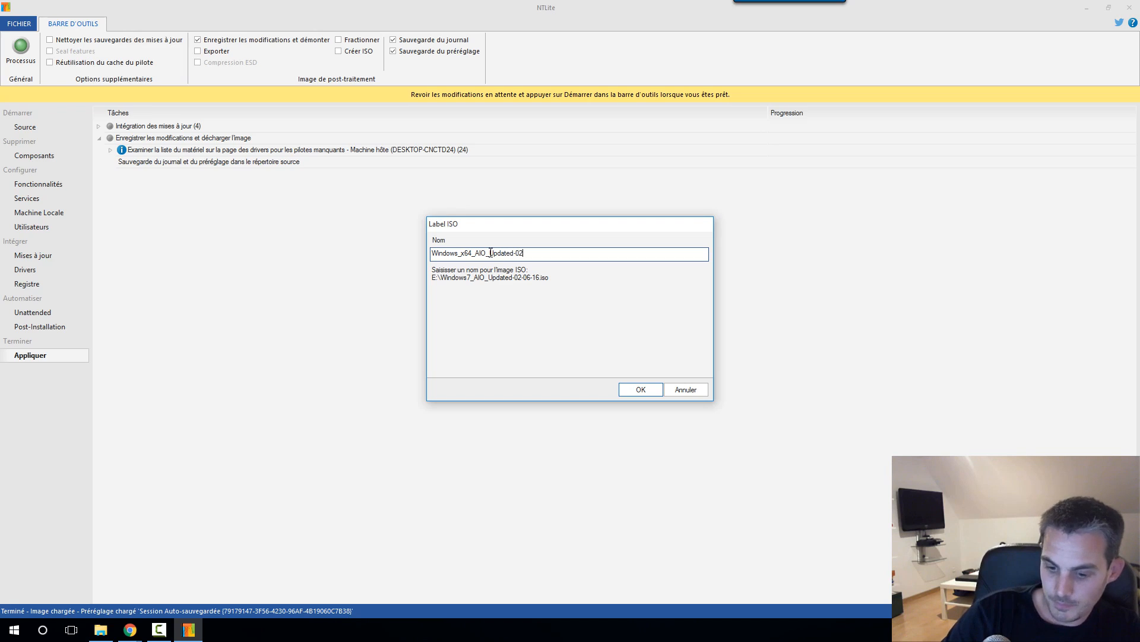
type("-036")
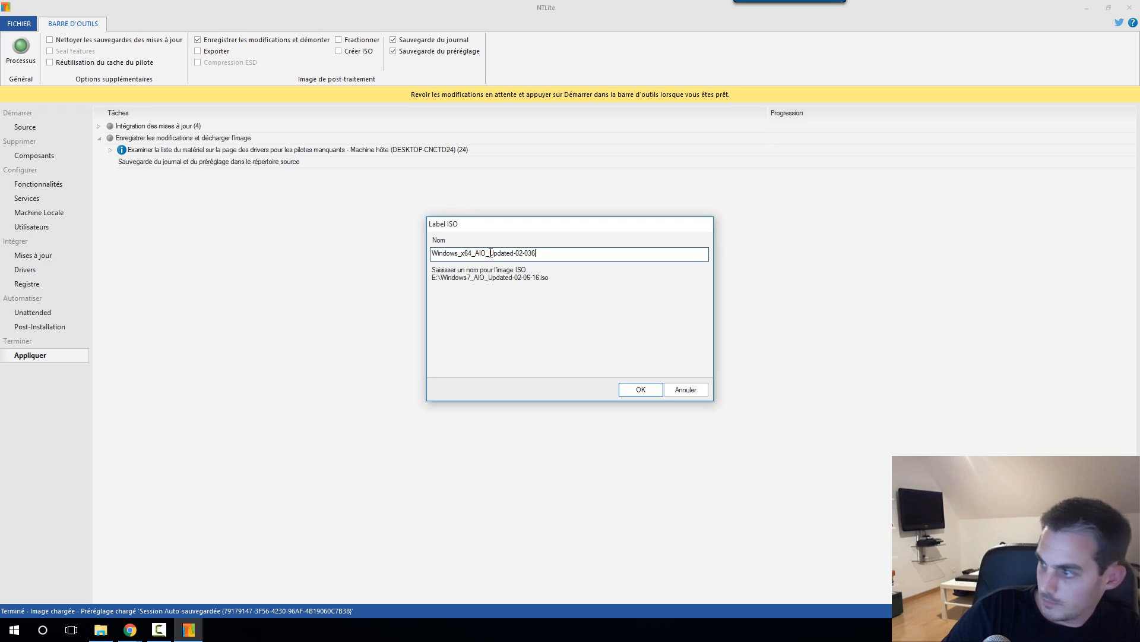
key("BackSpace")
key("BackSpace")
type("6-16")
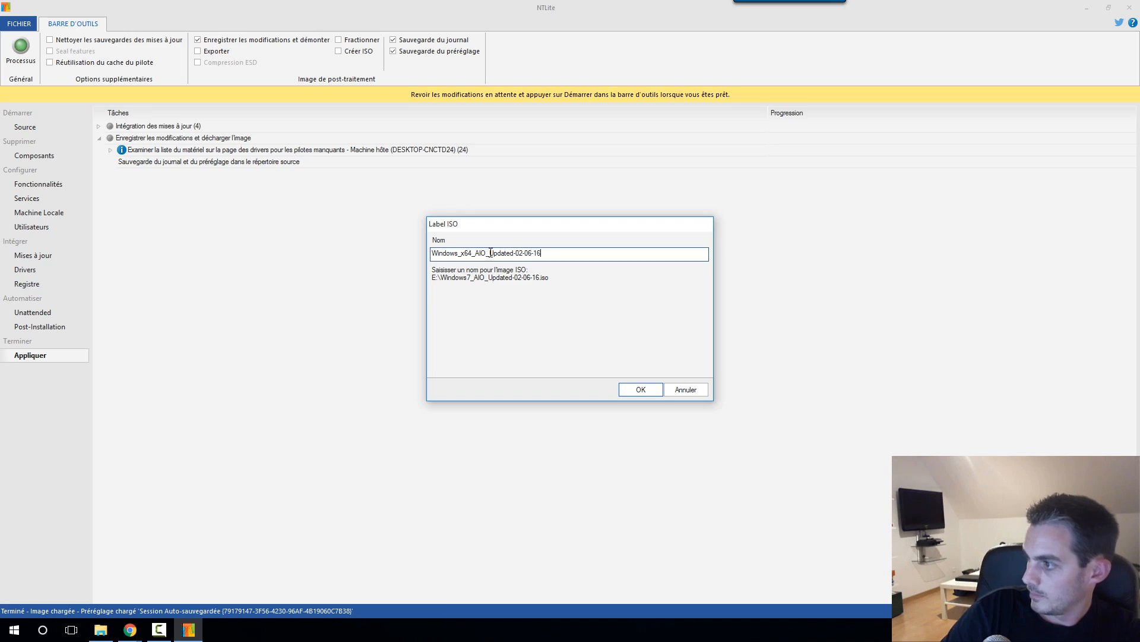
left_click(634, 391)
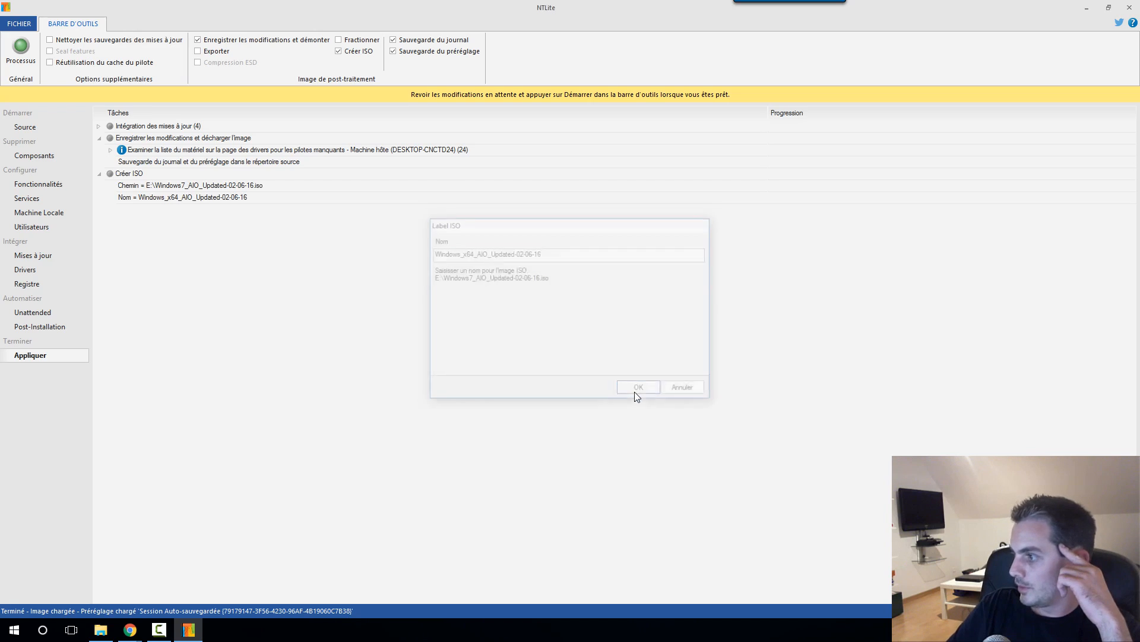
Step: Check the ISO path and label in the task list, then start processing the pending tasks and confirm
left_click(164, 198)
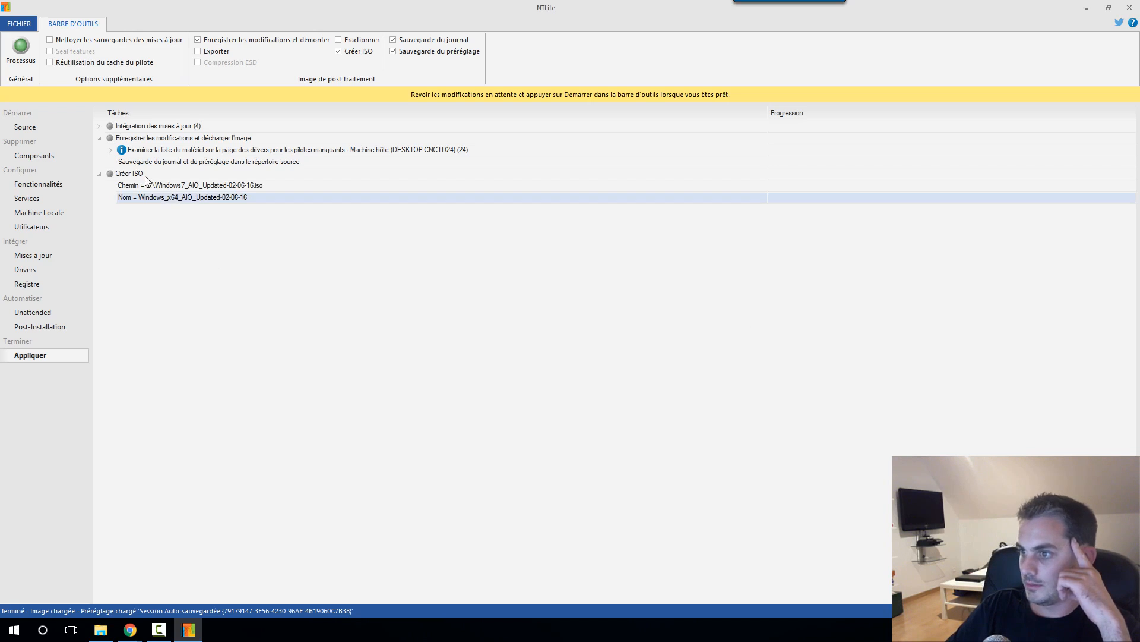
left_click(145, 175)
left_click(144, 183)
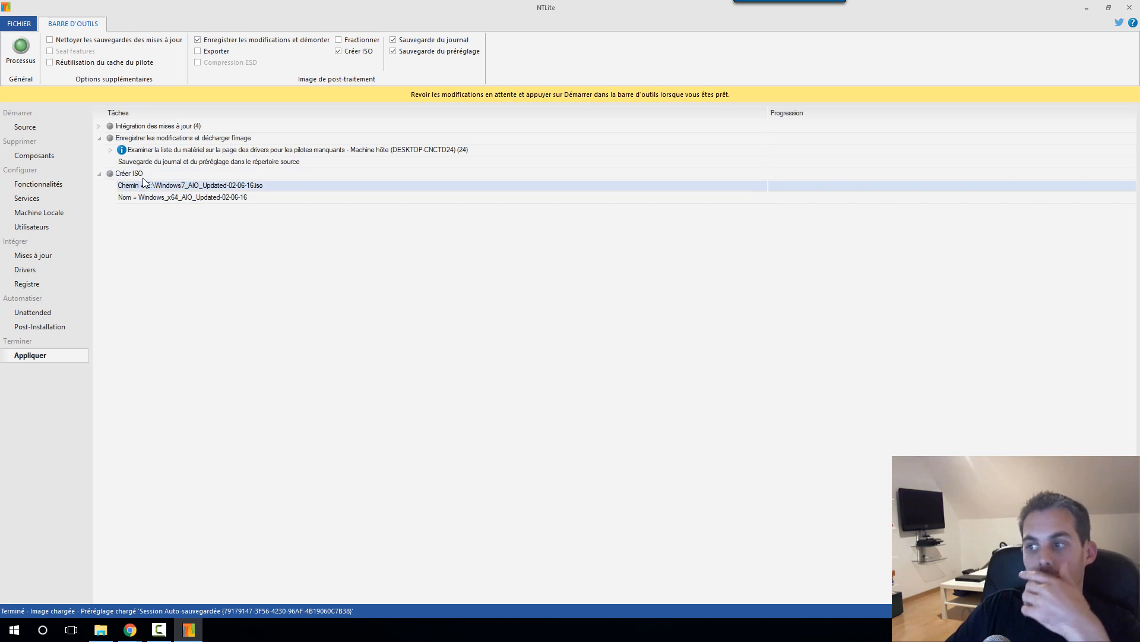
left_click(153, 174)
left_click(150, 186)
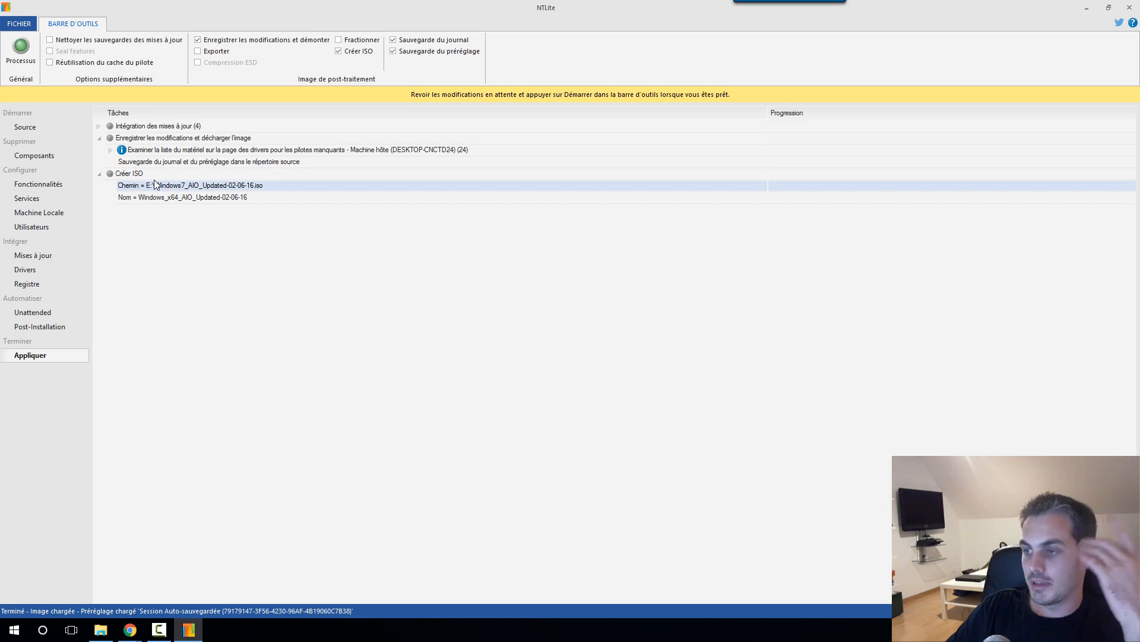
left_click(164, 200)
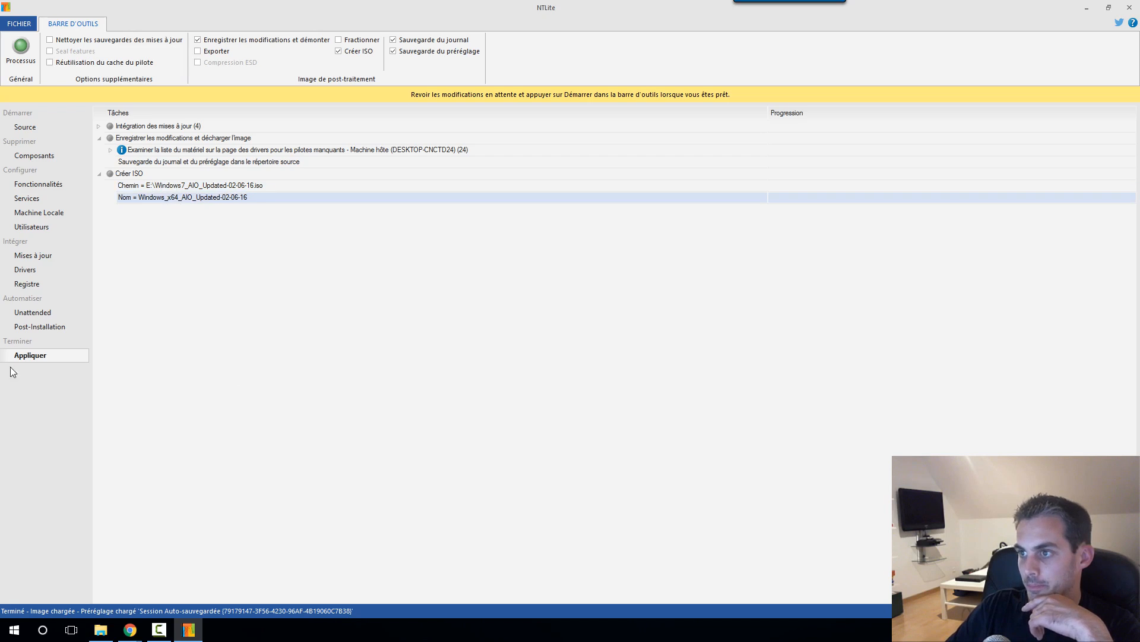
left_click(28, 50)
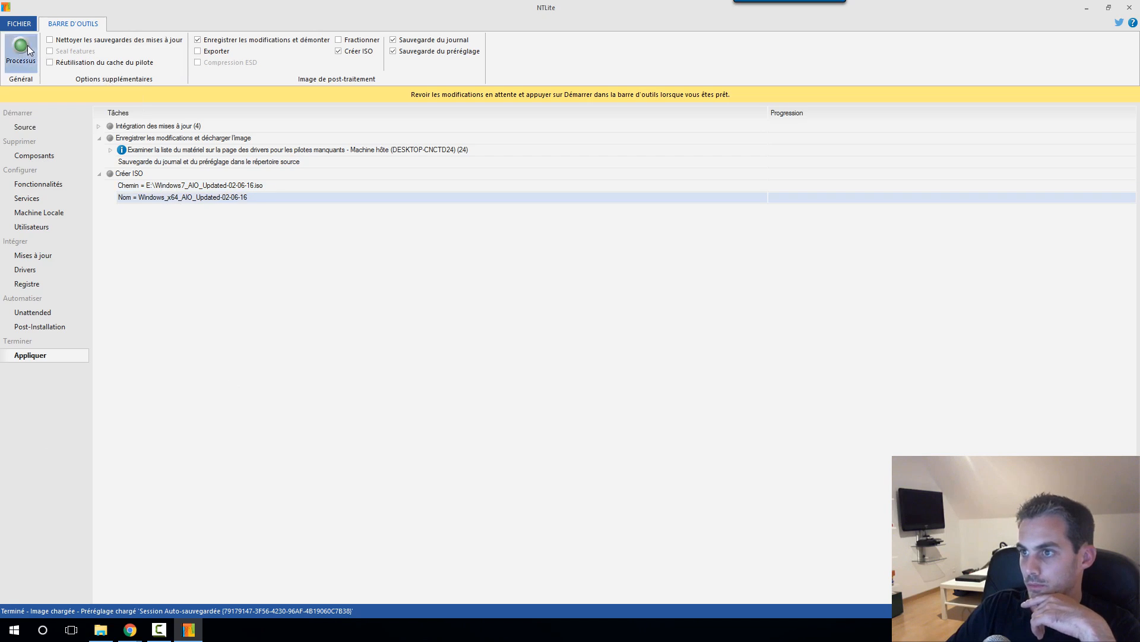
left_click(544, 339)
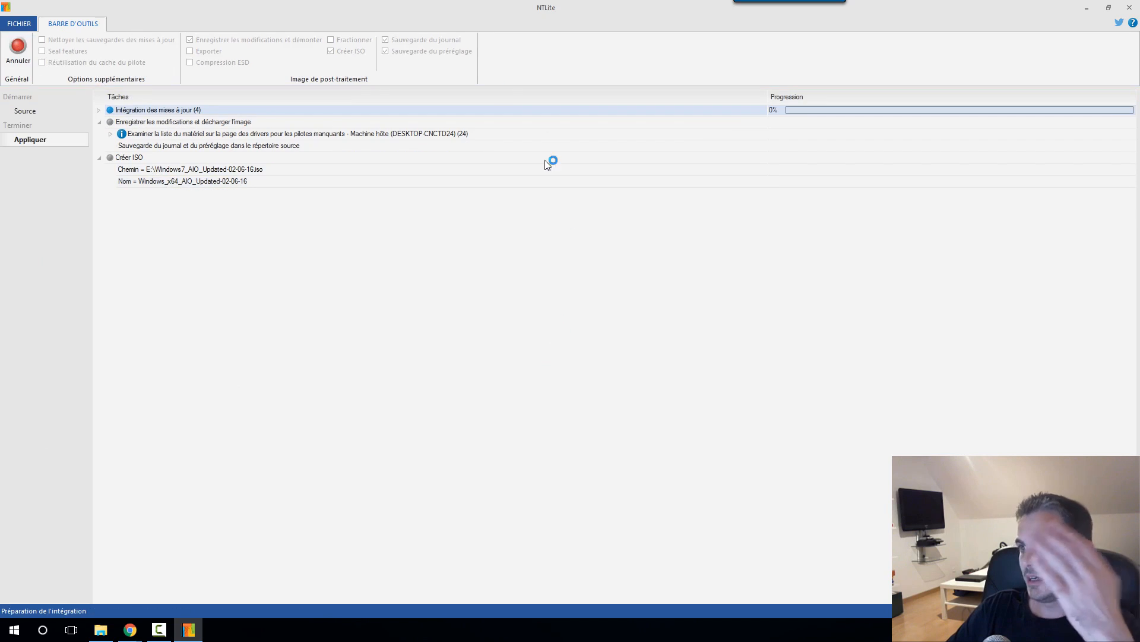